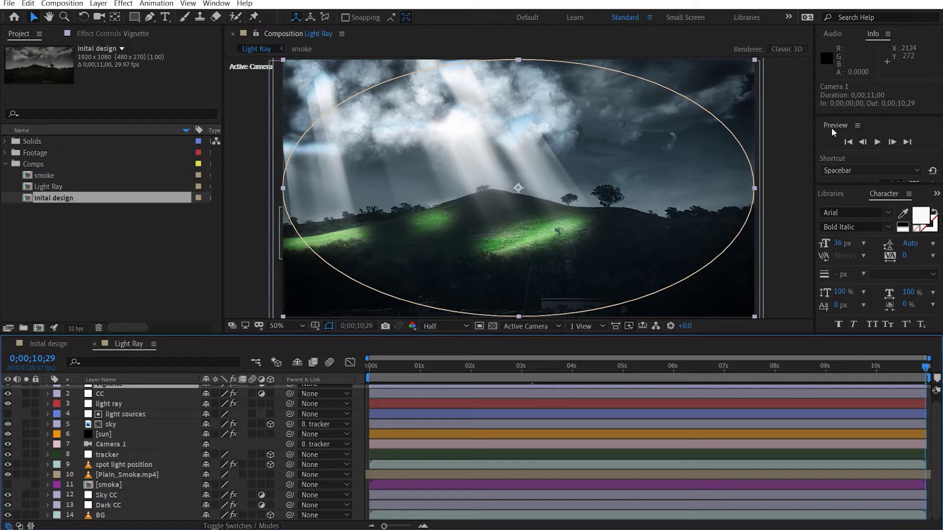
# Step: Examine the clouds, light beams and lit hillside patches in the Light Ray composition, then fit the frame to the viewer
pyautogui.click(785, 141)
pyautogui.scroll(2, 575, 198)
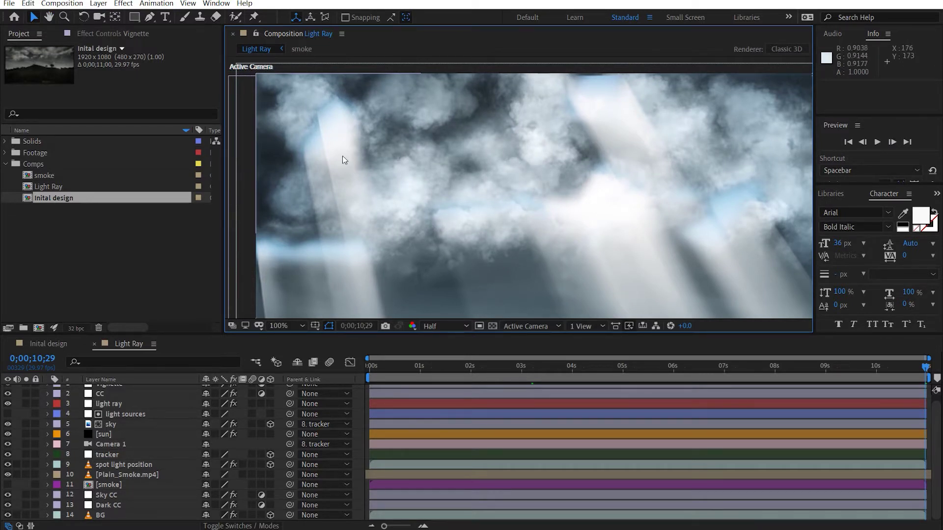
pyautogui.scroll(-1, 581, 199)
pyautogui.moveTo(594, 203); pyautogui.dragTo(563, 159)
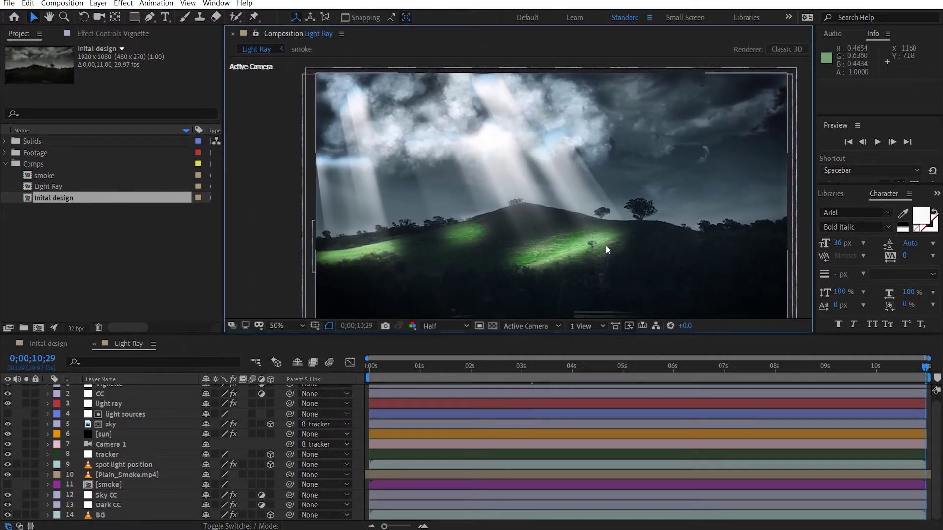
pyautogui.moveTo(591, 234); pyautogui.dragTo(547, 210)
pyautogui.press('v')
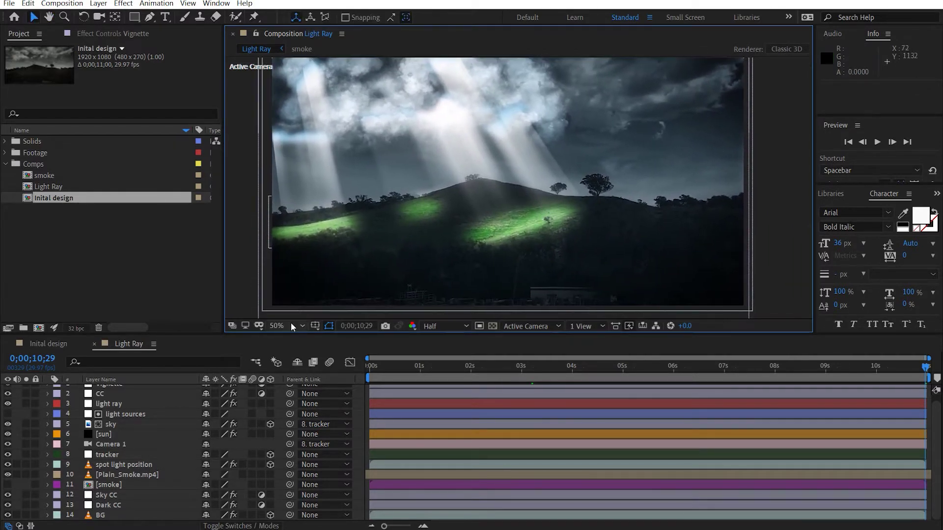
pyautogui.click(291, 323)
pyautogui.click(304, 118)
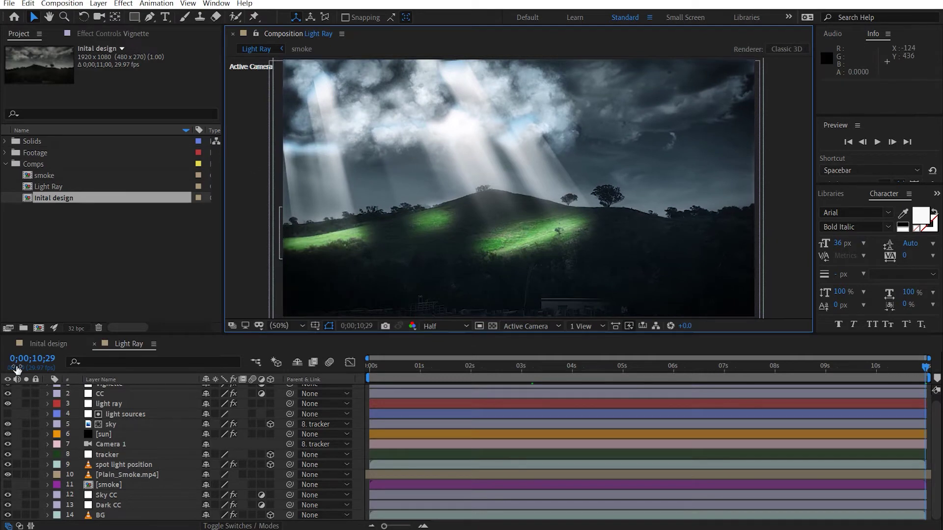
# Step: Compare the single light beam in the Inital design composition with the Light Ray composition
pyautogui.click(37, 346)
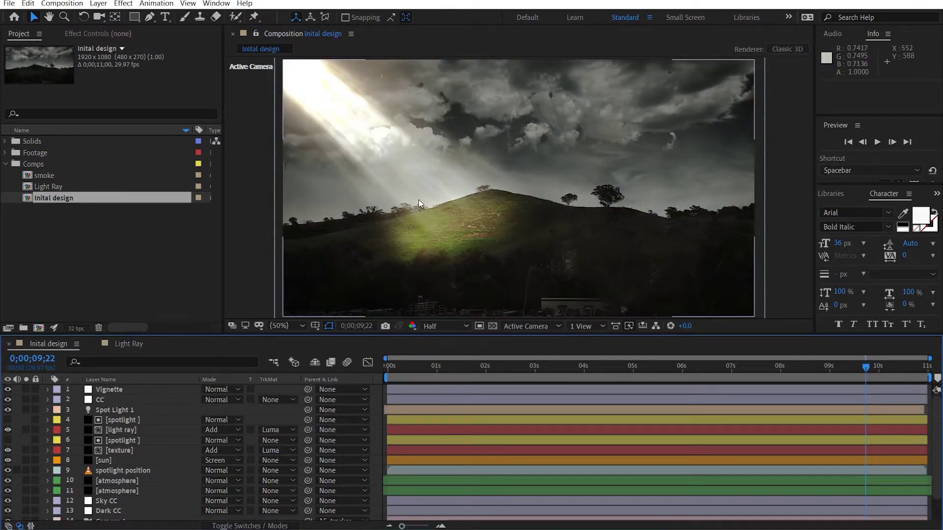
pyautogui.moveTo(425, 184); pyautogui.dragTo(499, 217)
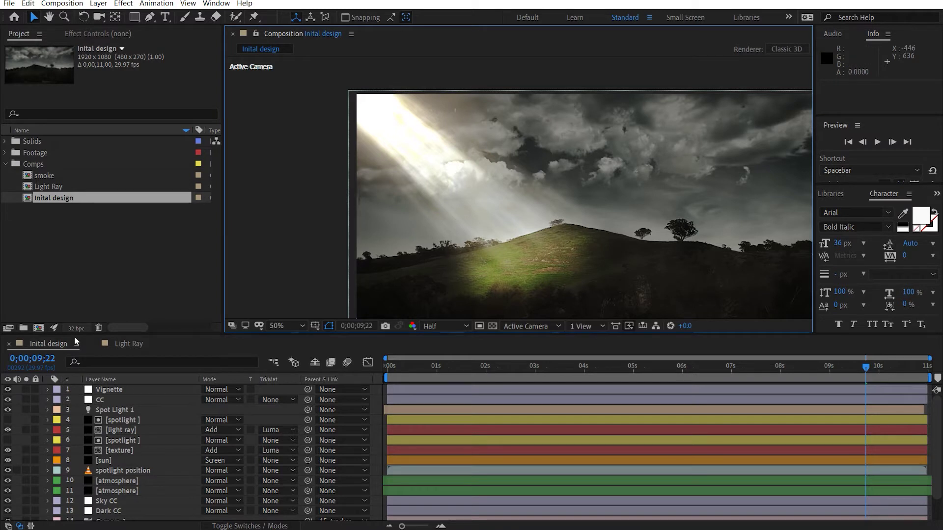
pyautogui.click(116, 344)
pyautogui.click(297, 325)
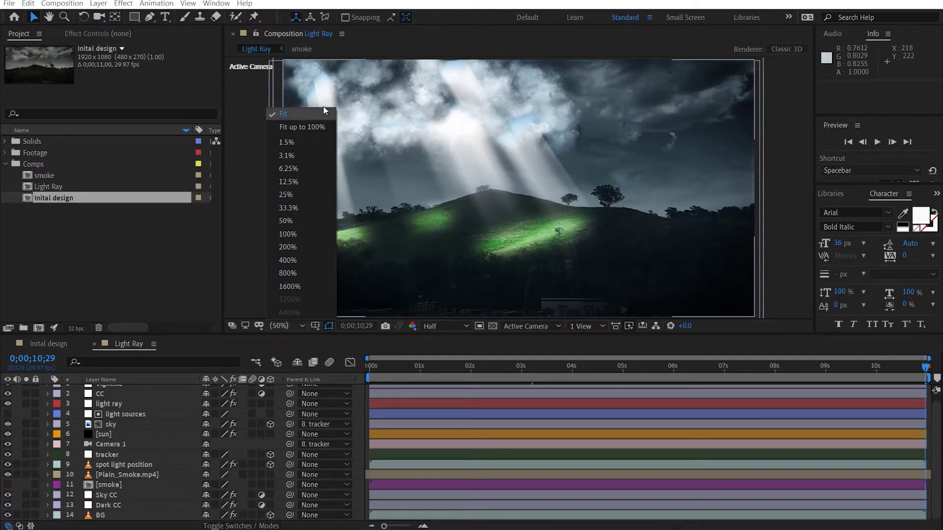
pyautogui.click(325, 112)
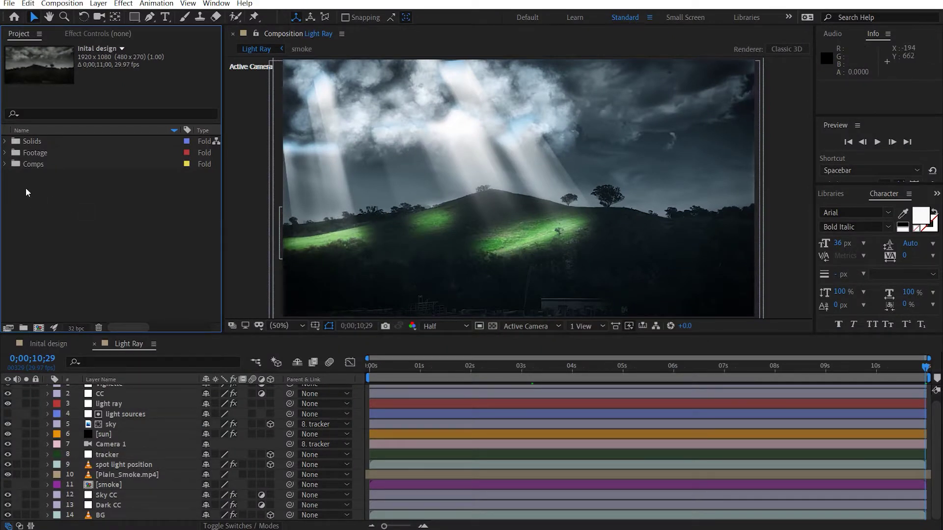
# Step: Create a new composition from the IMG_1295.MOV footage and move it out of the Footage folder to the project root
pyautogui.click(4, 153)
pyautogui.click(79, 198)
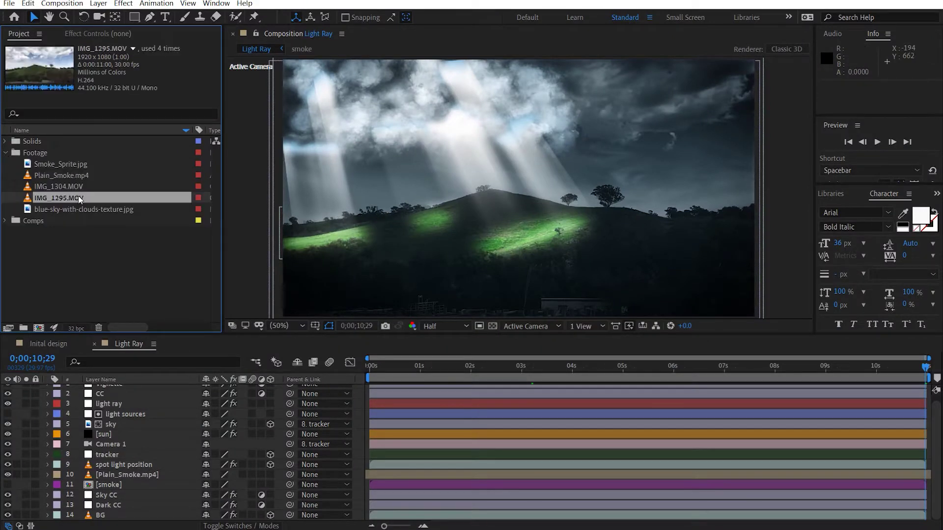
pyautogui.moveTo(83, 205); pyautogui.dragTo(38, 327)
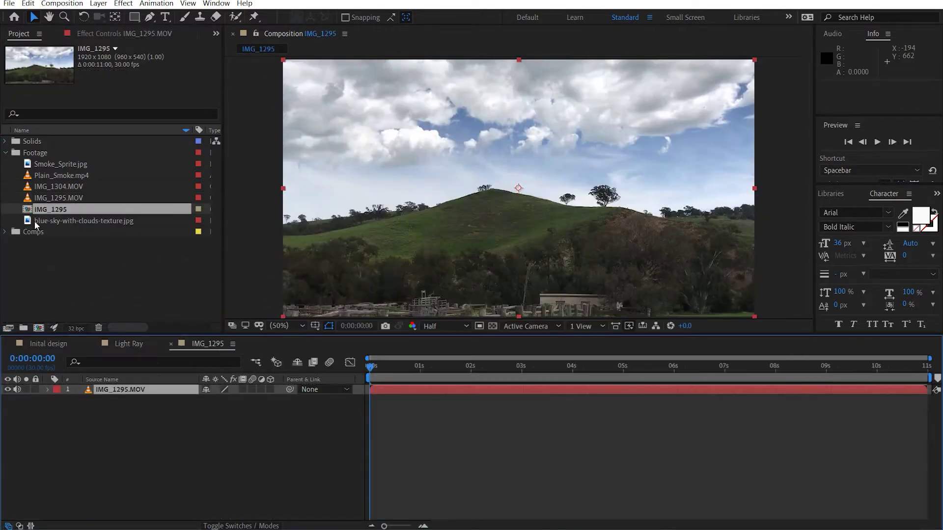
pyautogui.moveTo(53, 211); pyautogui.dragTo(67, 275)
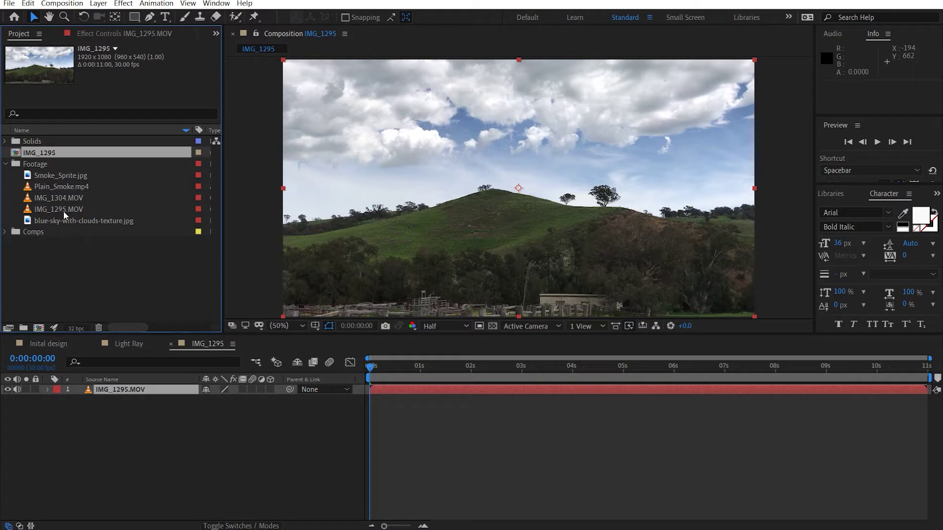
pyautogui.click(6, 165)
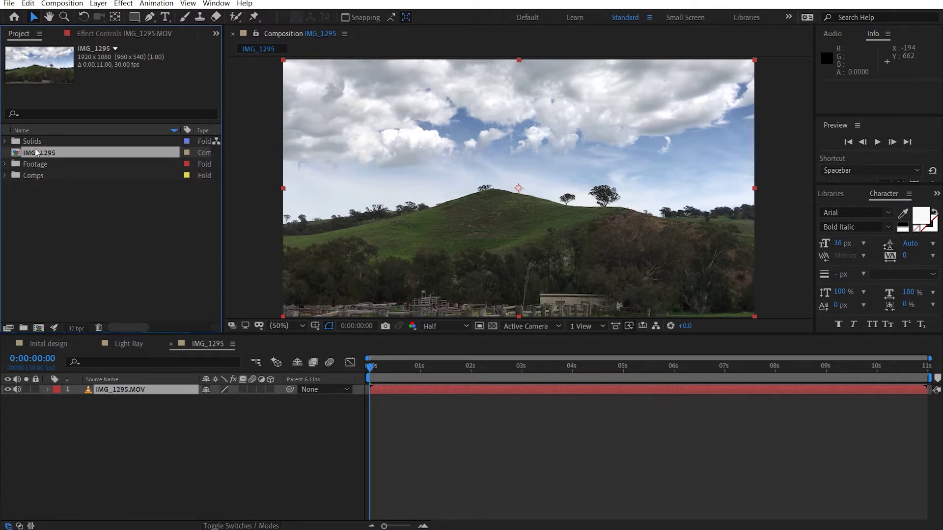
# Step: Rename the new IMG_1295 composition as Cloud Light Ray
pyautogui.press('Return')
pyautogui.write('Light Ray')
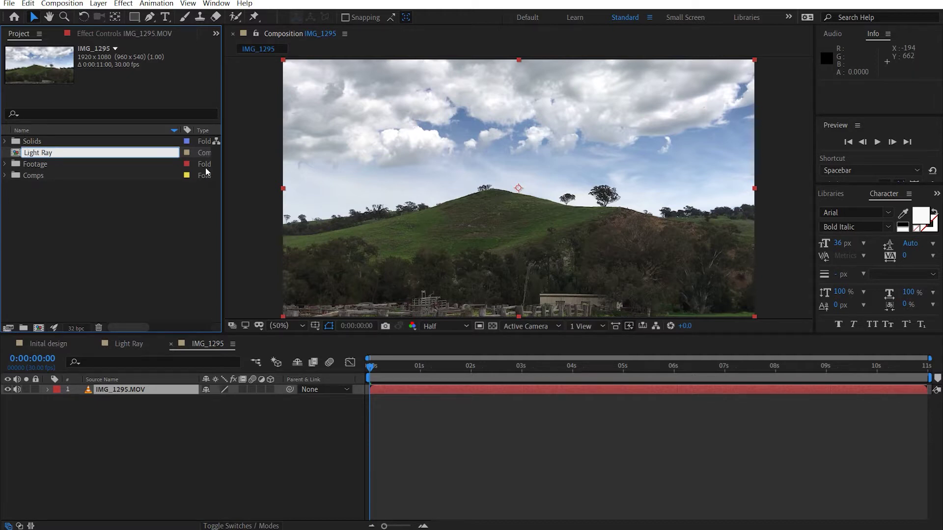
pyautogui.write('Cloud')
pyautogui.click(120, 250)
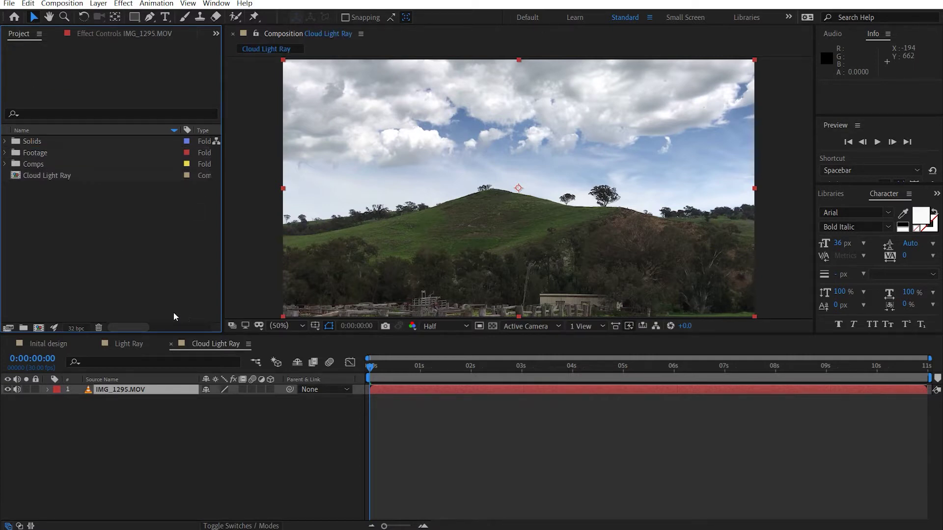
# Step: Open the IMG_1295.MOV layer in its own enlarged viewer and add a null object to the Cloud Light Ray composition
pyautogui.doubleClick(134, 391)
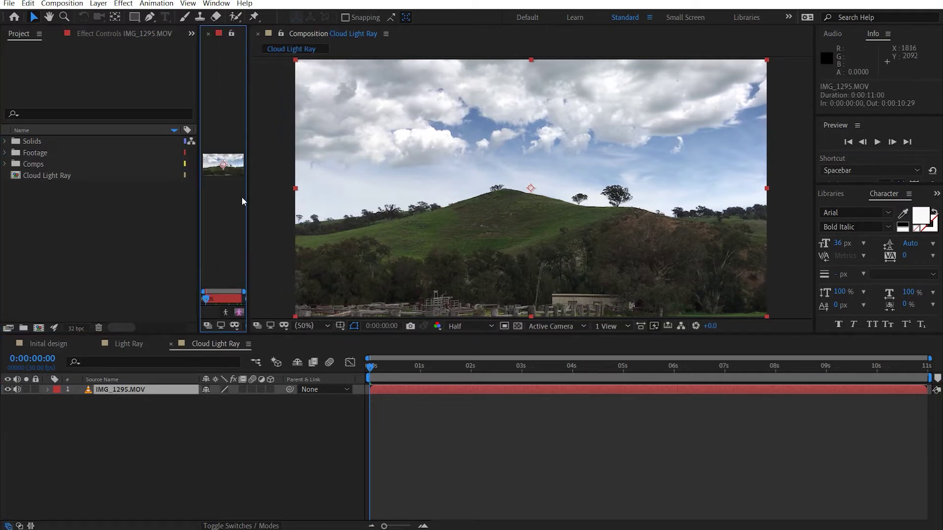
pyautogui.moveTo(249, 198); pyautogui.dragTo(695, 201)
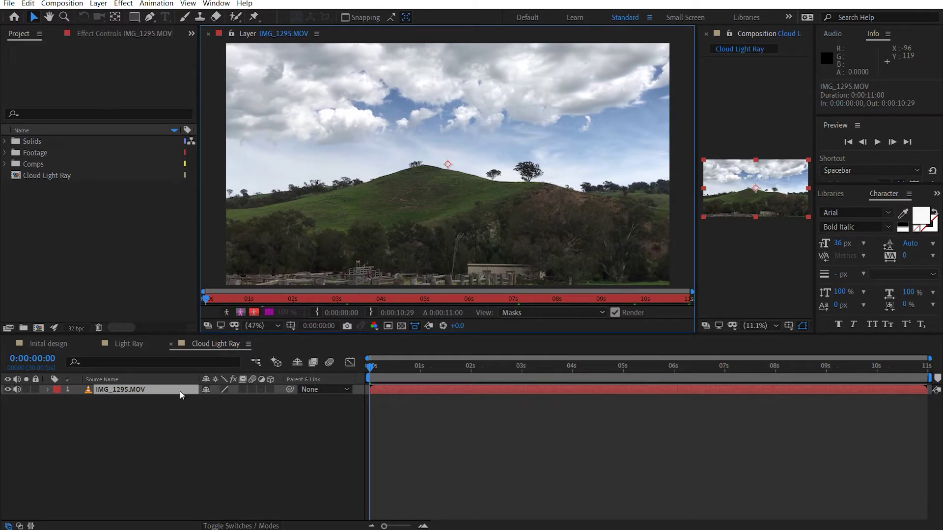
pyautogui.click(211, 343)
pyautogui.click(100, 7)
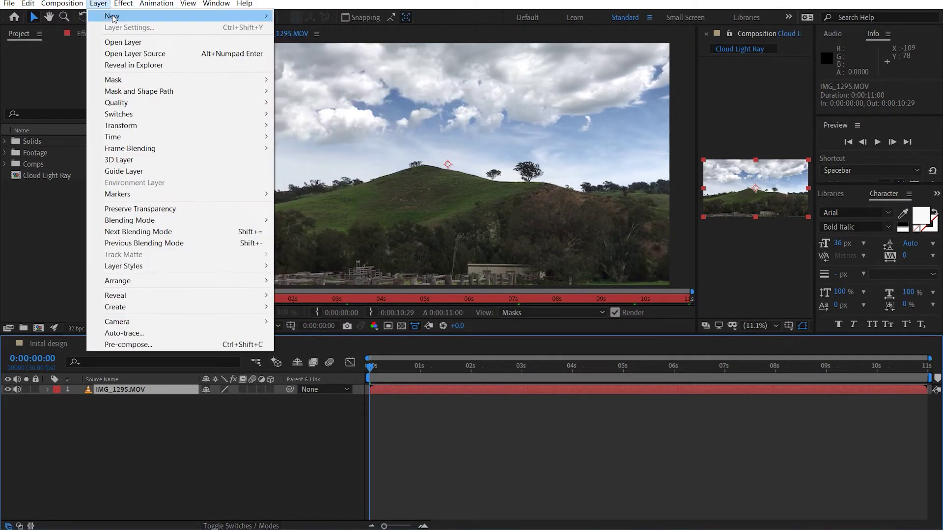
pyautogui.moveTo(116, 16)
pyautogui.click(308, 62)
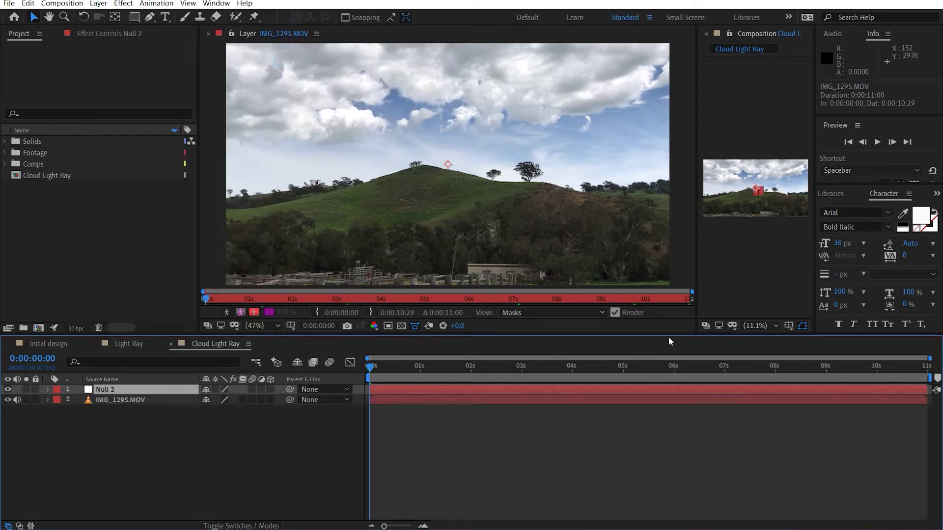
# Step: Show the Tracker and start a Track Motion on the IMG_1295.MOV layer
pyautogui.click(216, 4)
pyautogui.click(250, 311)
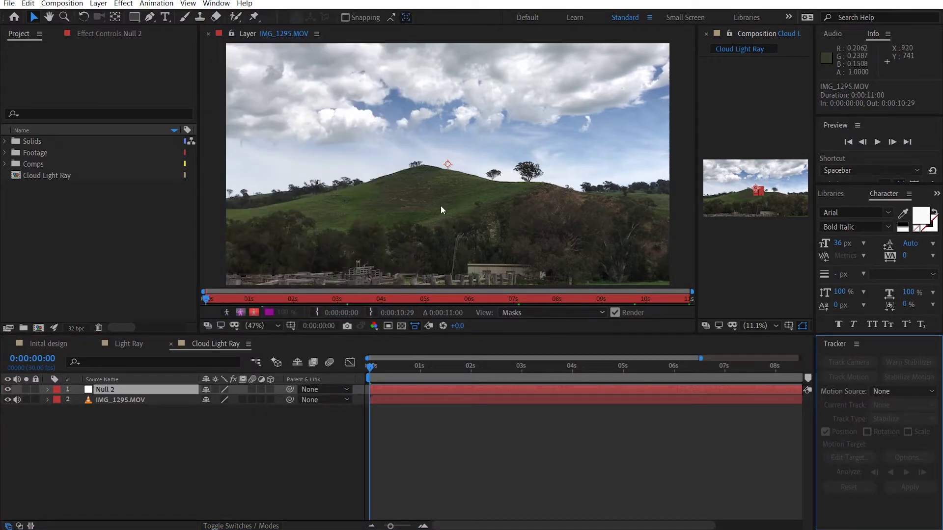
pyautogui.click(128, 401)
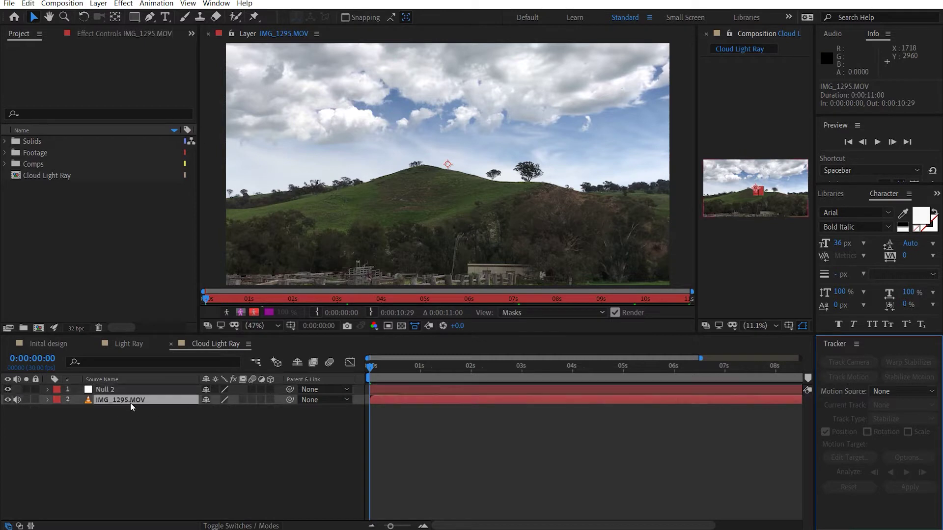
pyautogui.click(373, 190)
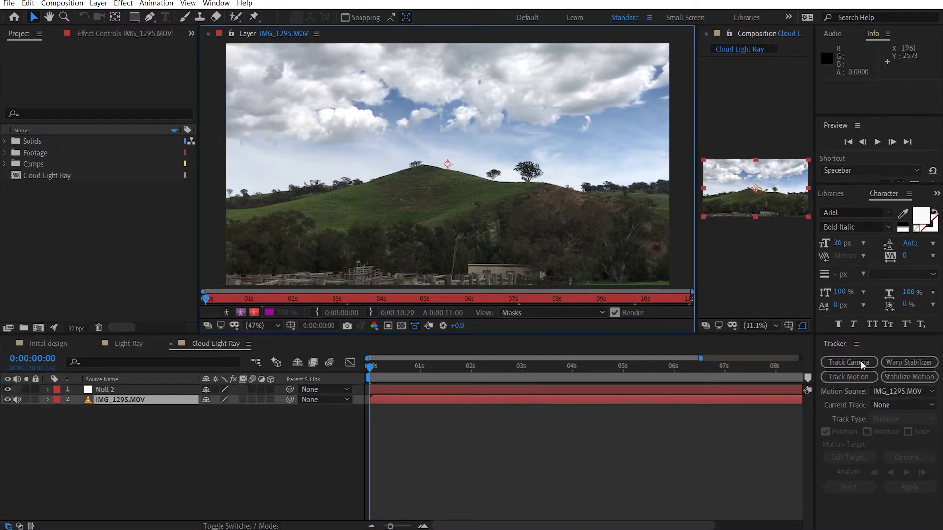
pyautogui.click(849, 377)
# Step: Place Track Point 1 on the small dark spot on the grassy slope, shrink its feature region and make the search region wider and flatter
pyautogui.scroll(5, 463, 176)
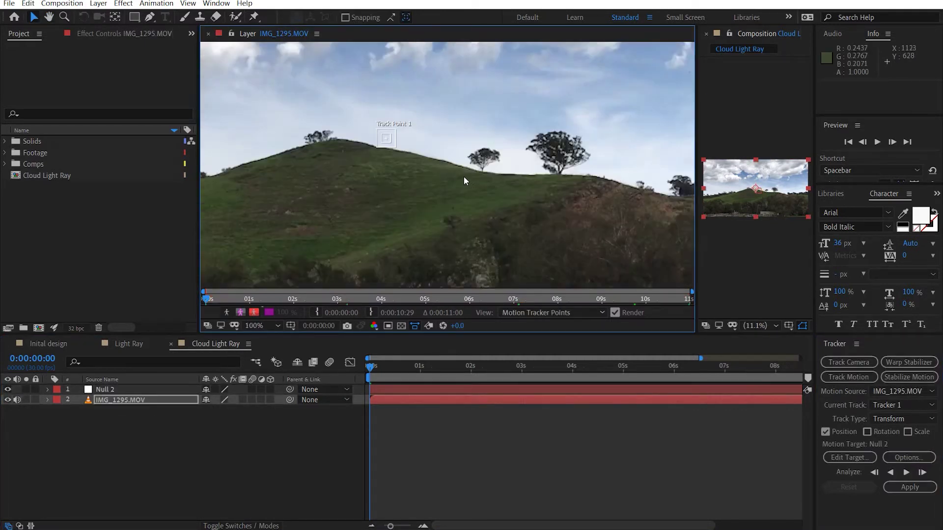
pyautogui.scroll(-2, 429, 158)
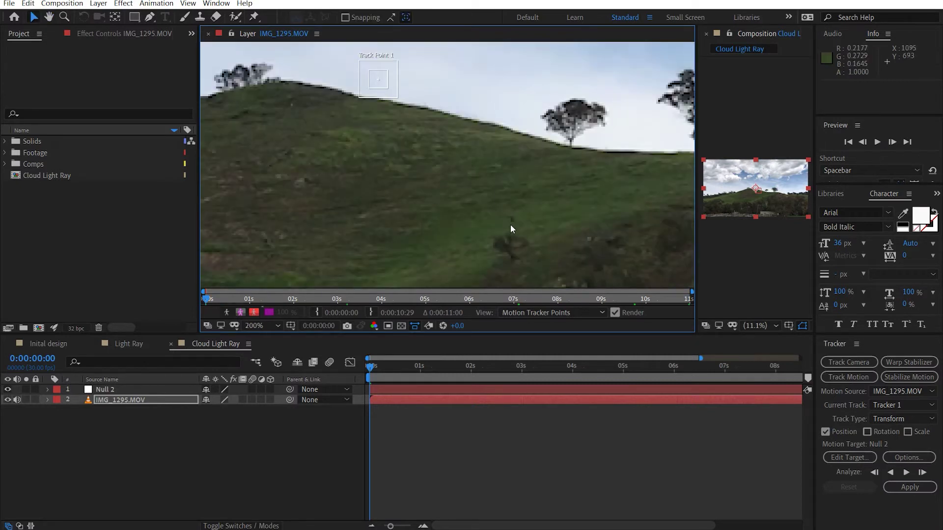
pyautogui.moveTo(379, 89); pyautogui.dragTo(516, 233)
pyautogui.scroll(4, 516, 234)
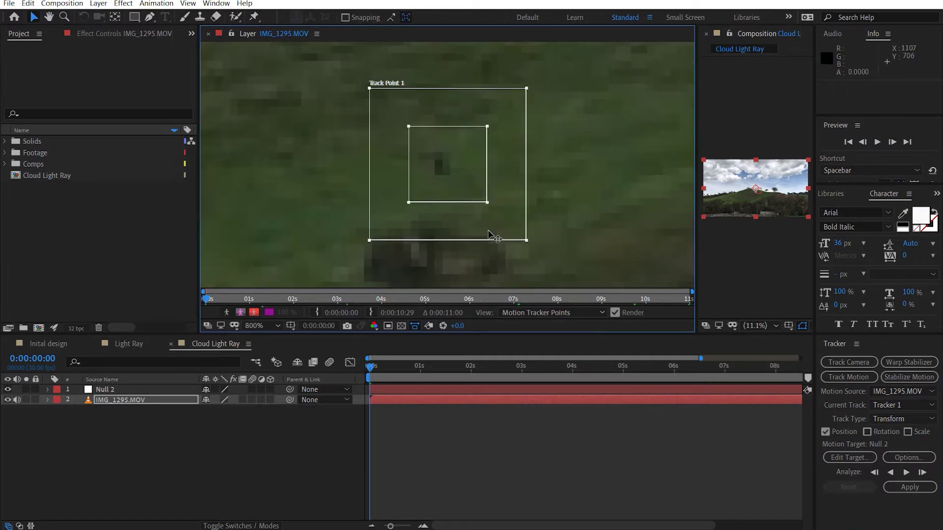
pyautogui.moveTo(487, 201); pyautogui.dragTo(458, 187)
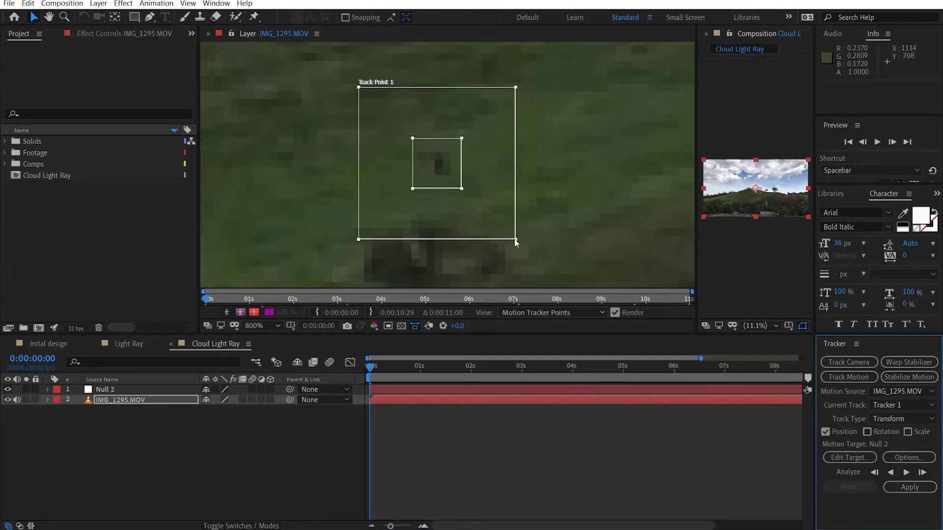
pyautogui.moveTo(516, 240); pyautogui.dragTo(525, 212)
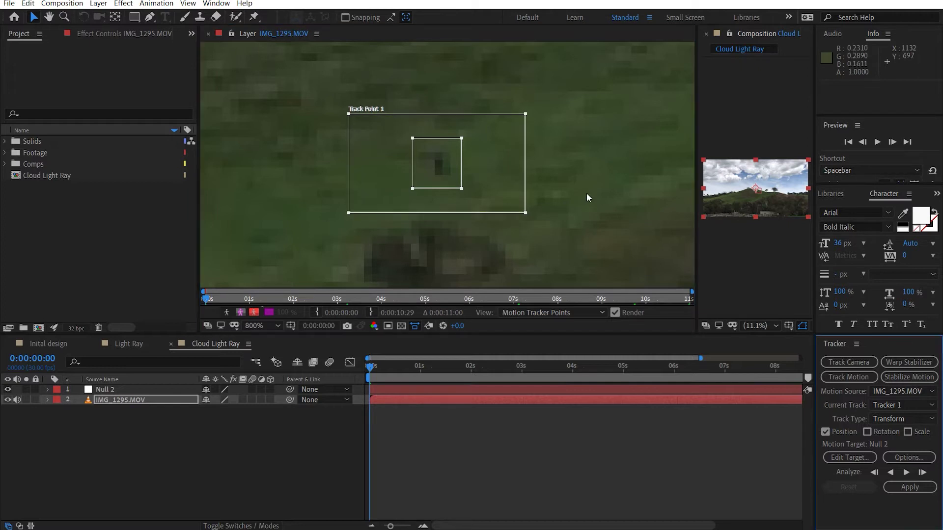
# Step: Analyze the track point forward through the whole clip and return to the first frame
pyautogui.press(',')
pyautogui.press(',')
pyautogui.press(',')
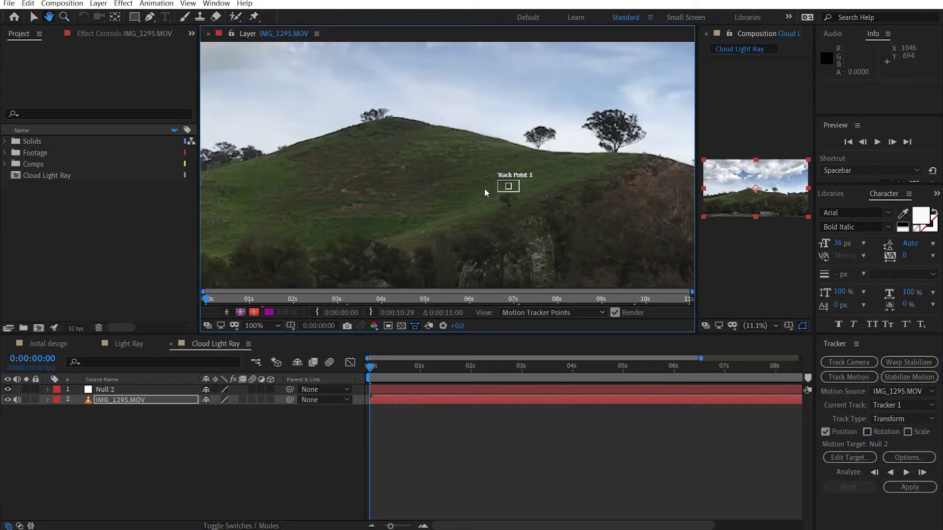
pyautogui.click(906, 473)
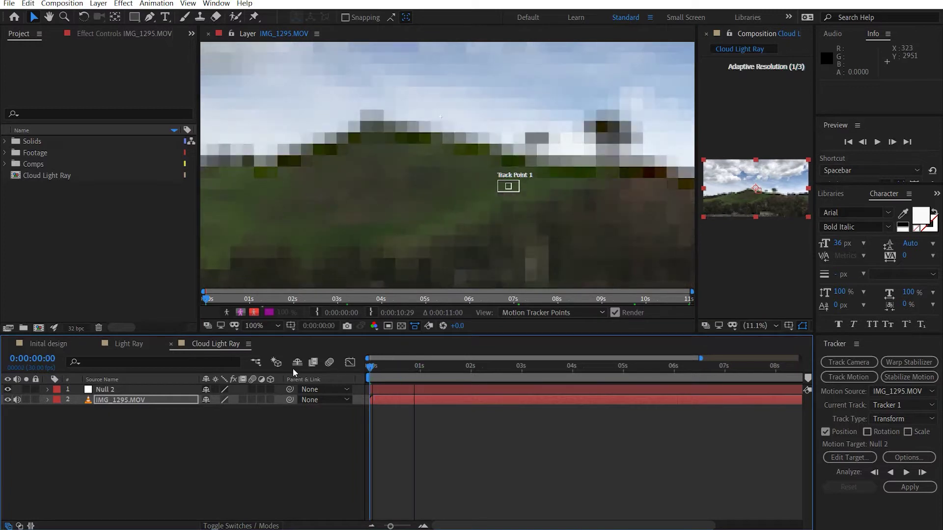
pyautogui.click(907, 473)
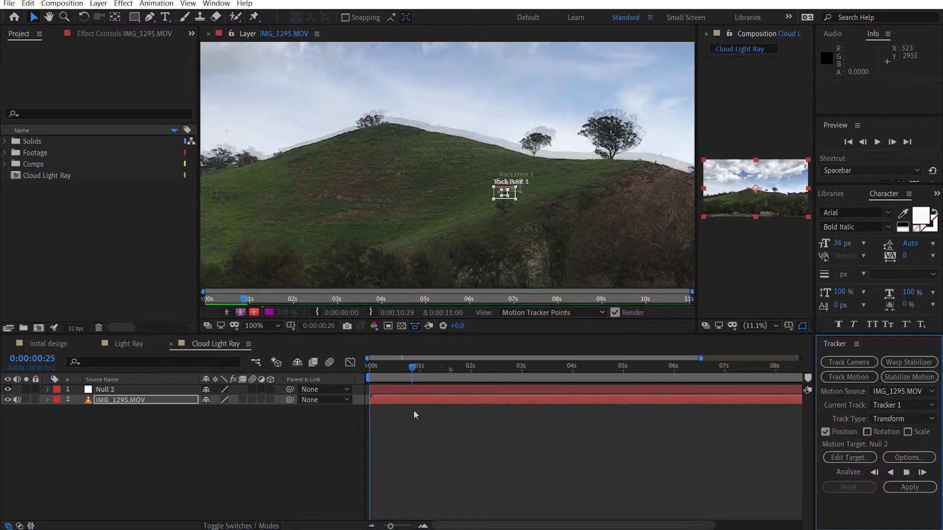
pyautogui.moveTo(754, 368); pyautogui.dragTo(230, 385)
pyautogui.click(730, 428)
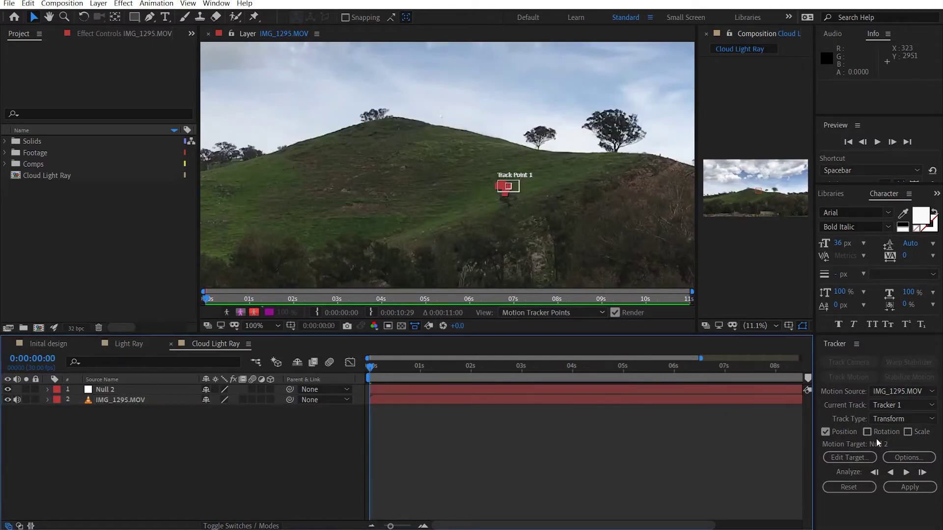
# Step: Set the motion target to the Null 2 layer and apply the tracking data in X and Y
pyautogui.click(856, 456)
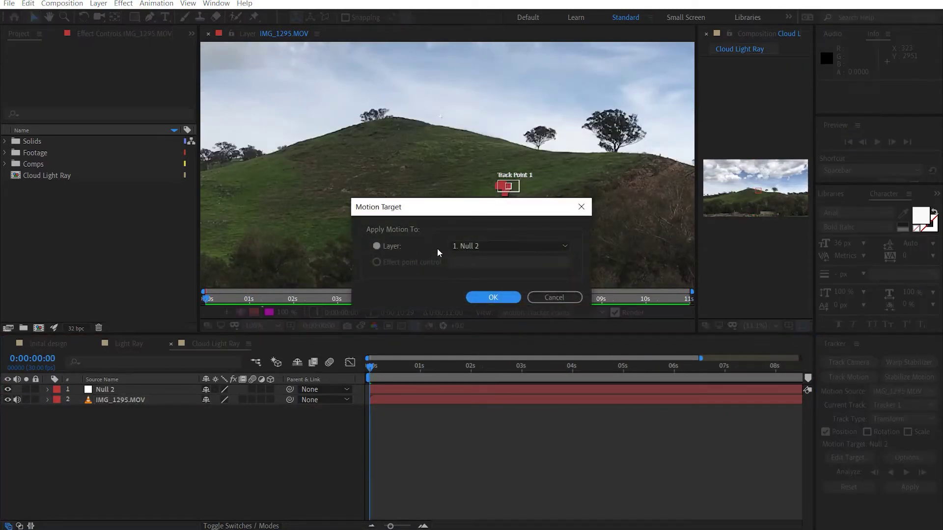
pyautogui.click(478, 246)
pyautogui.click(482, 260)
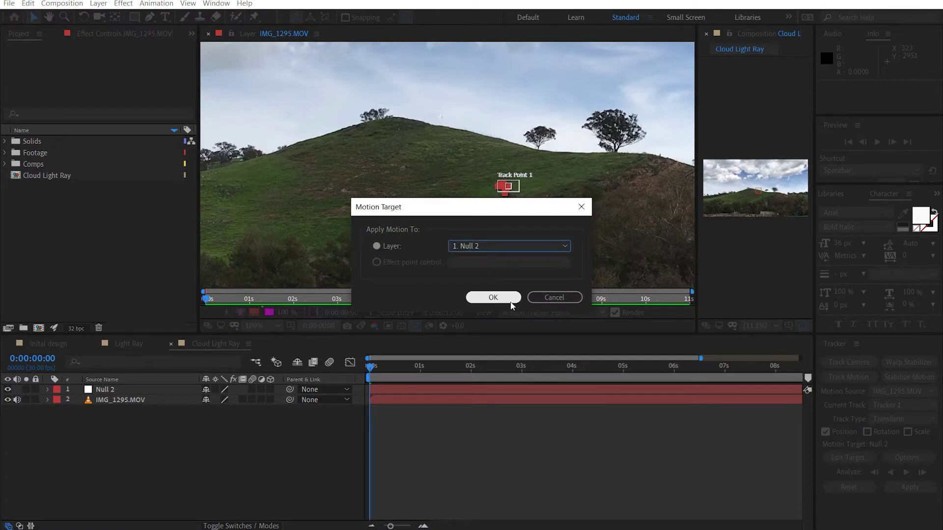
pyautogui.click(497, 297)
pyautogui.click(910, 487)
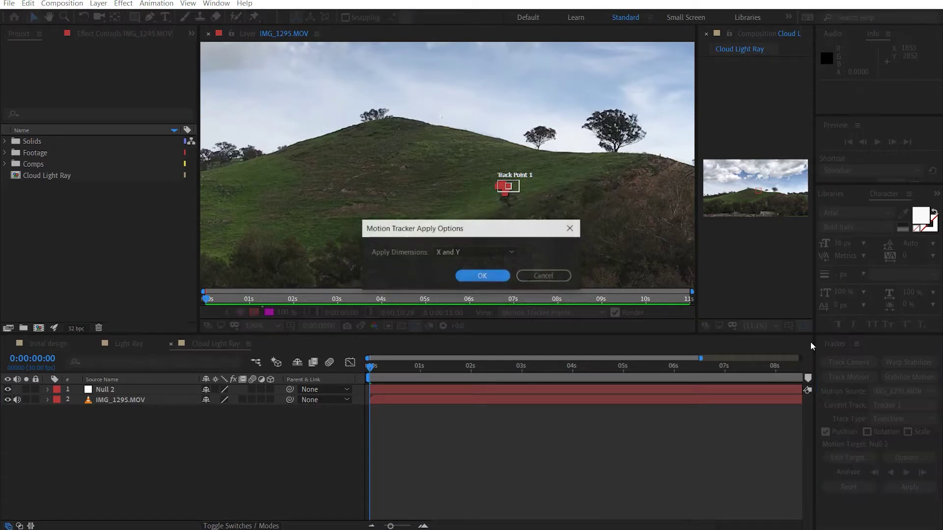
pyautogui.click(483, 276)
# Step: Check the tracked keyframes on the Null 2 layer and close the IMG_1295.MOV layer viewer
pyautogui.click(121, 388)
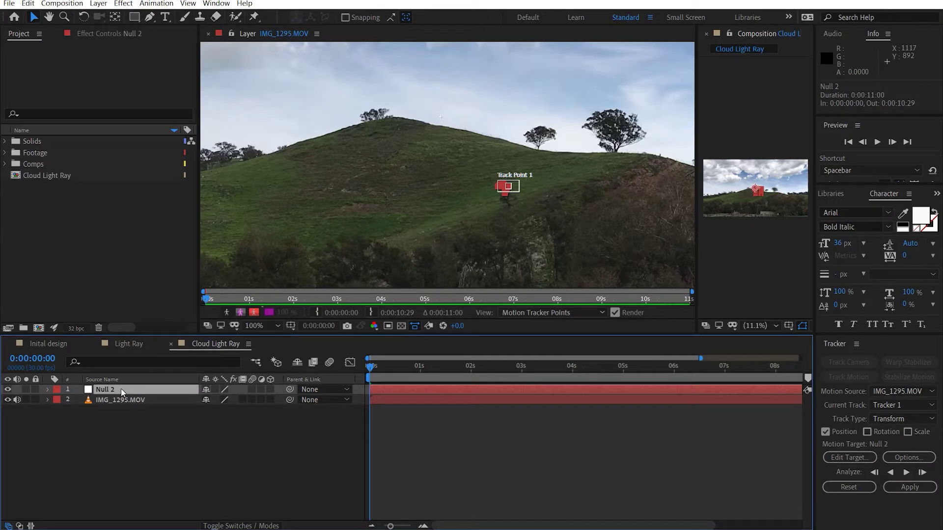
pyautogui.press('u')
pyautogui.press('u')
pyautogui.press('u')
pyautogui.press('u')
pyautogui.click(208, 33)
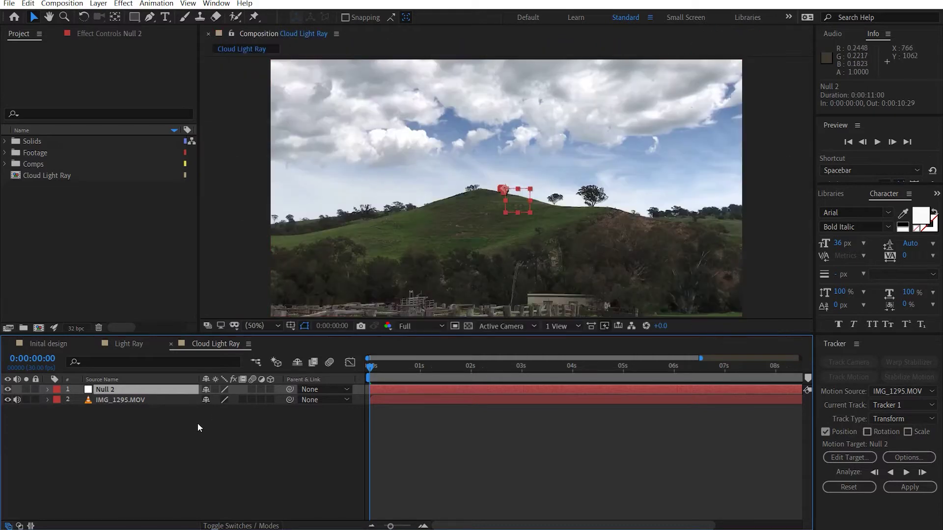
# Step: Rename the Null 2 layer to Tracker
pyautogui.click(122, 390)
pyautogui.press('Return')
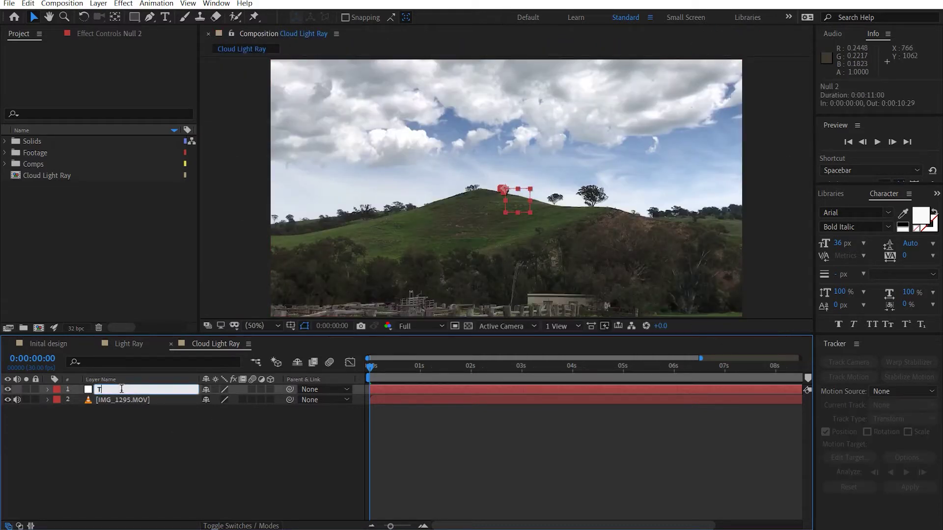
pyautogui.write('Tracker')
pyautogui.click(317, 455)
# Step: Add a two-node 35mm camera and make the Tracker and IMG_1295.MOV layers 3D
pyautogui.hotkey('ctrl', 'alt', 'shift', 'c')
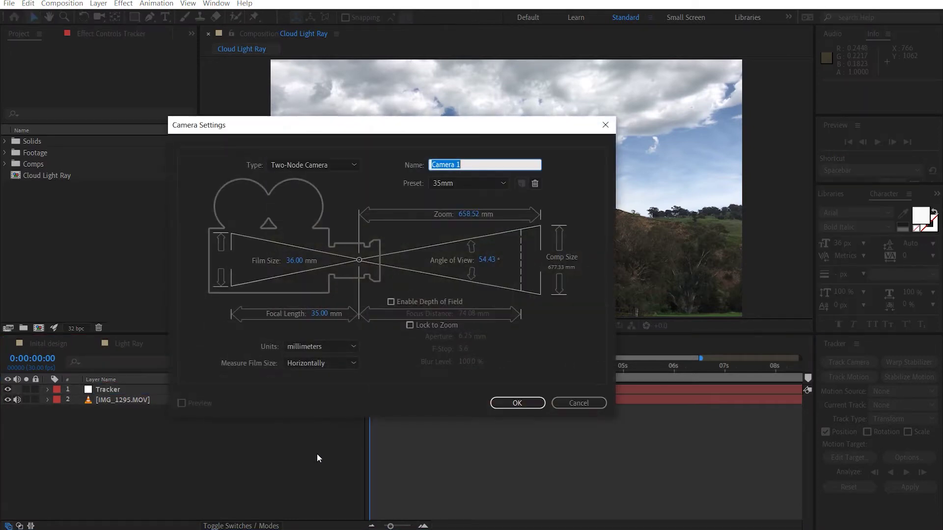
pyautogui.click(518, 403)
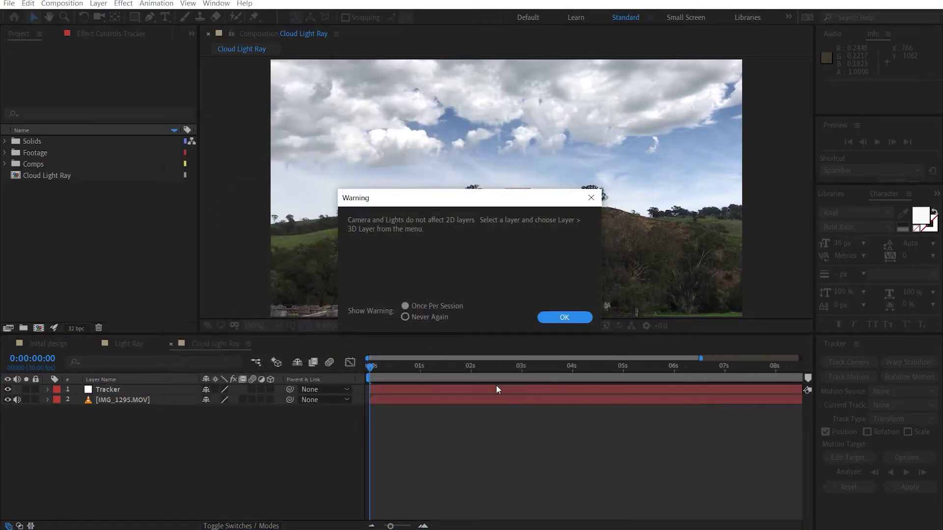
pyautogui.click(560, 318)
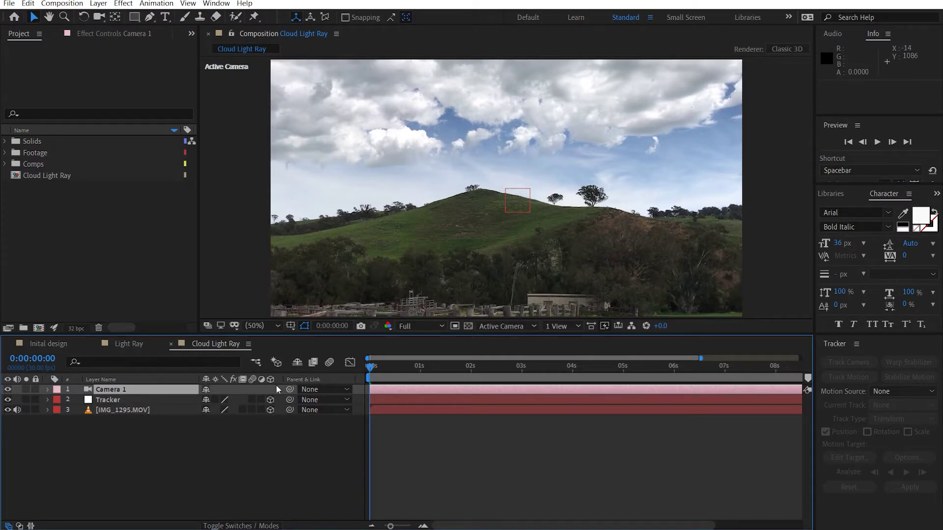
# Step: Parent the Camera 1 layer to the Tracker null and close the Tracker panel
pyautogui.moveTo(289, 390); pyautogui.dragTo(132, 402)
pyautogui.click(855, 343)
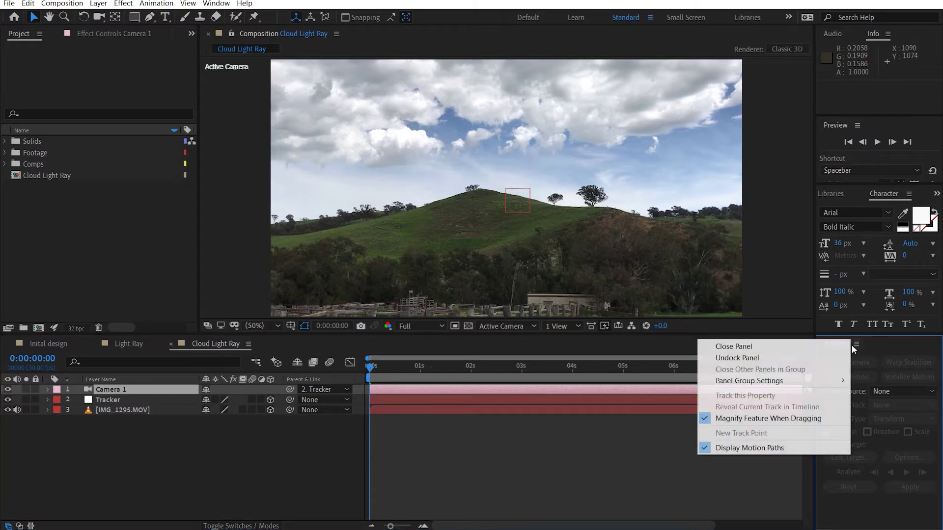
pyautogui.click(841, 352)
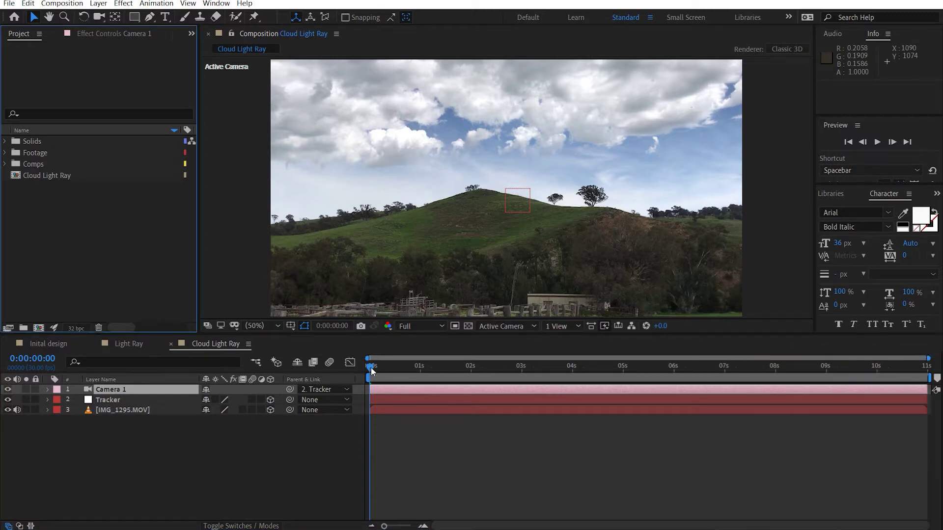
# Step: Move the current time to 0:00:07:03 and examine the side edge of the stabilized frame for gaps
pyautogui.moveTo(370, 367); pyautogui.dragTo(730, 367)
pyautogui.moveTo(274, 206); pyautogui.dragTo(337, 209)
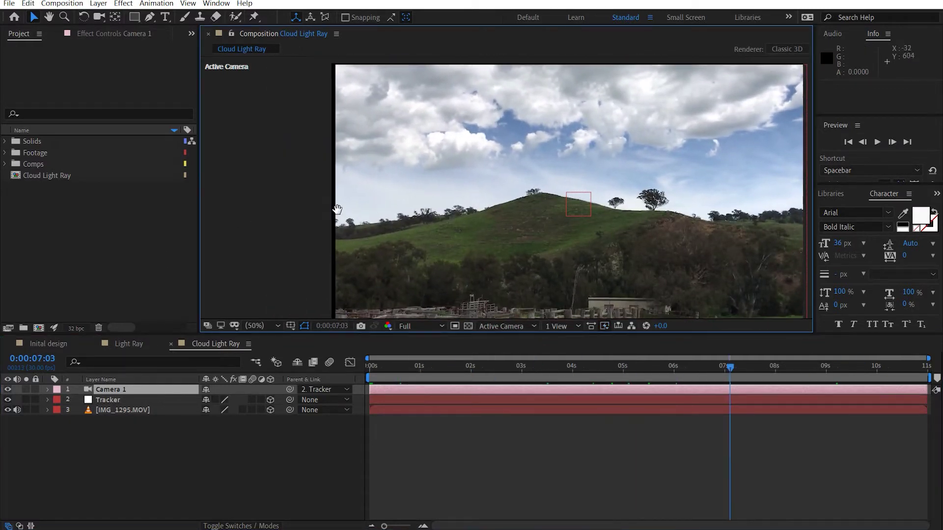
pyautogui.scroll(2, 310, 180)
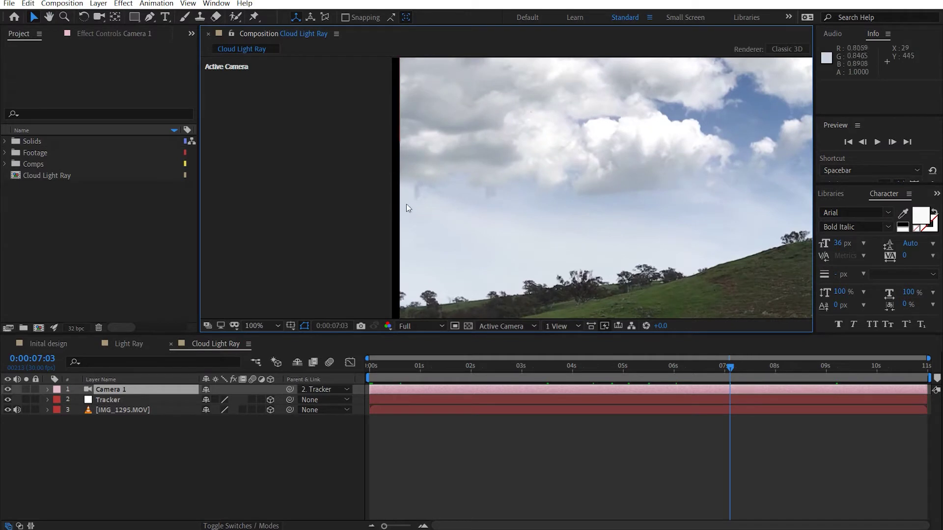
pyautogui.scroll(-2, 481, 219)
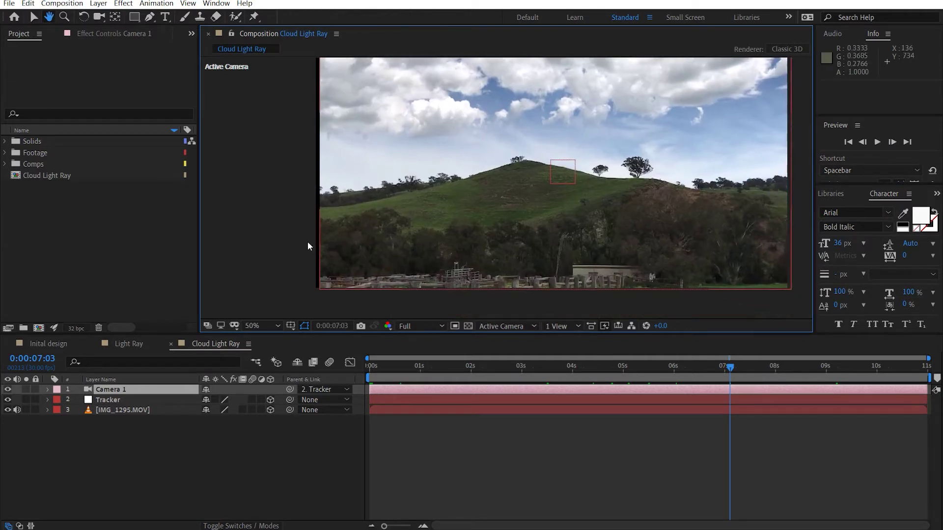
pyautogui.press('v')
# Step: Scale the IMG_1295.MOV layer to 104% so it covers the whole frame
pyautogui.click(119, 411)
pyautogui.press('s')
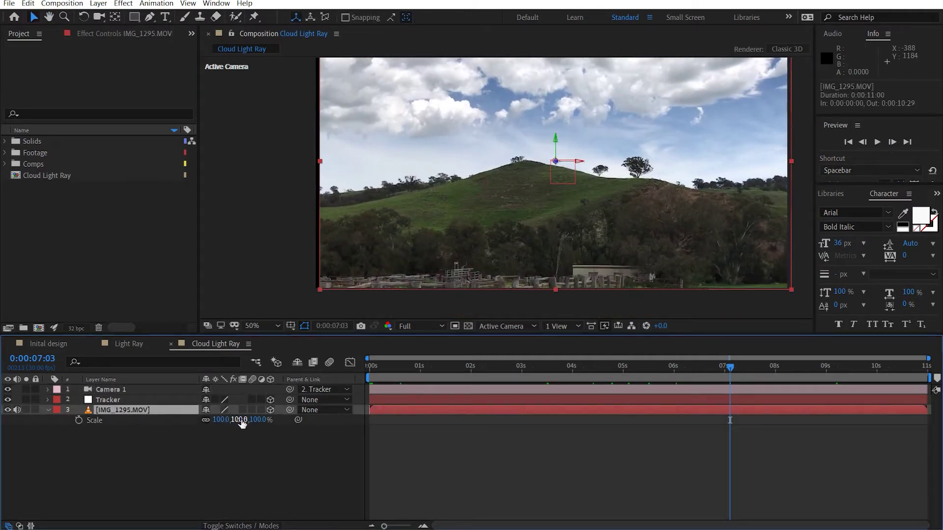
pyautogui.click(239, 420)
pyautogui.write('104')
pyautogui.press('Return')
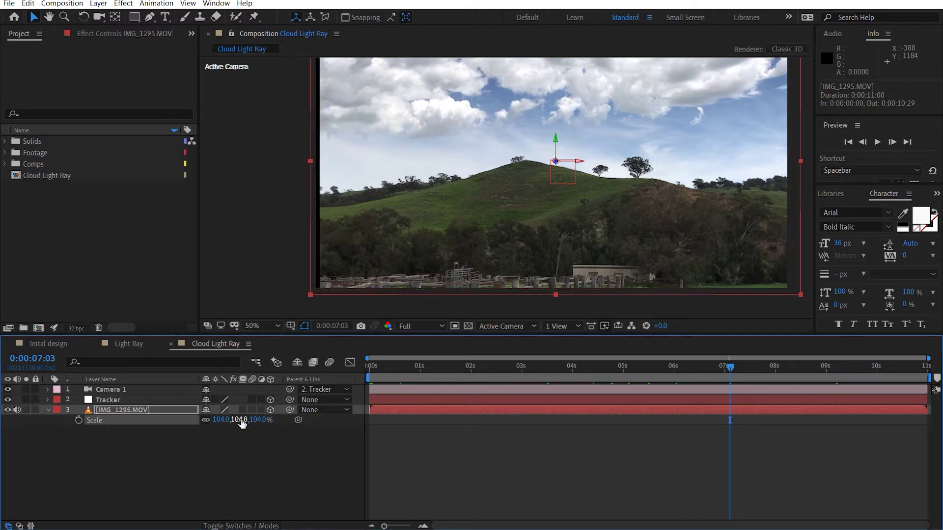
pyautogui.moveTo(446, 197); pyautogui.dragTo(429, 219)
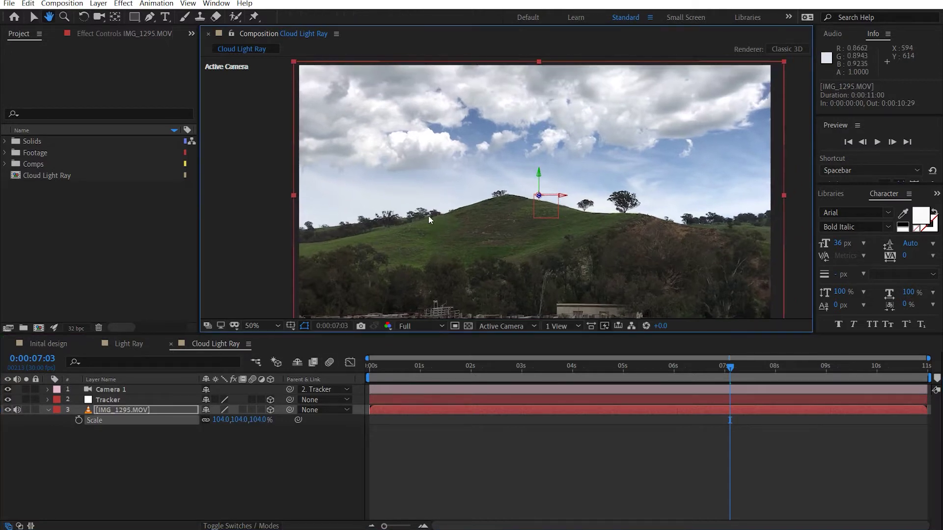
pyautogui.click(252, 326)
pyautogui.click(272, 116)
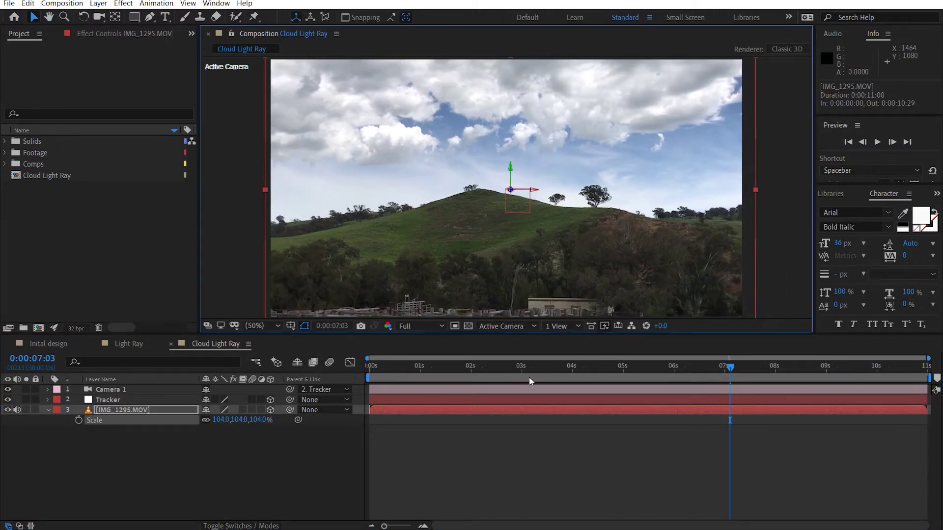
pyautogui.click(533, 424)
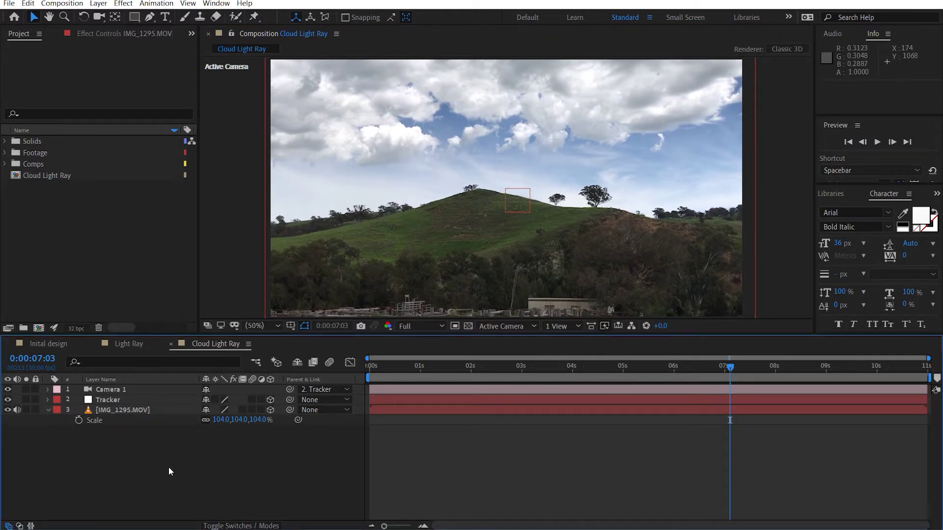
# Step: Add two adjustment layers, naming the lower one Dark CC and the upper one Sky CC
pyautogui.hotkey('ctrl', 'alt', 'y')
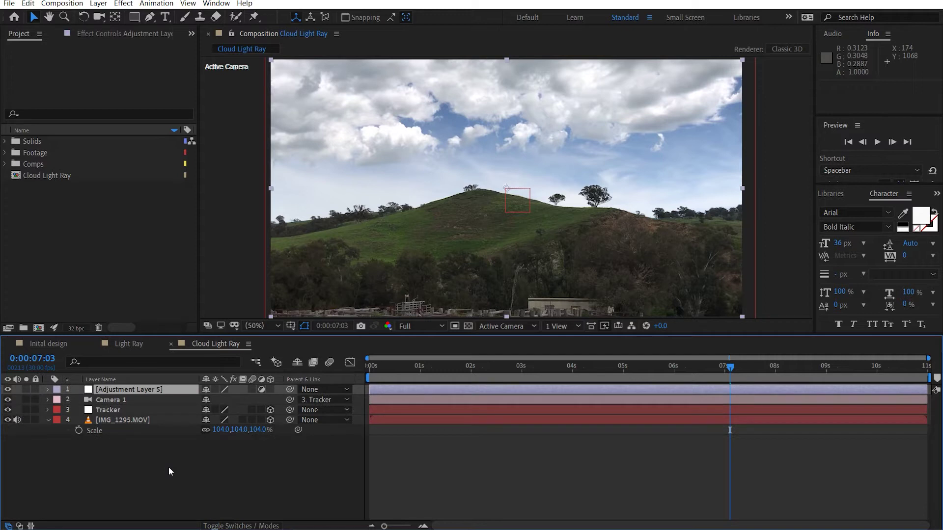
pyautogui.hotkey('ctrl', 'alt', 'y')
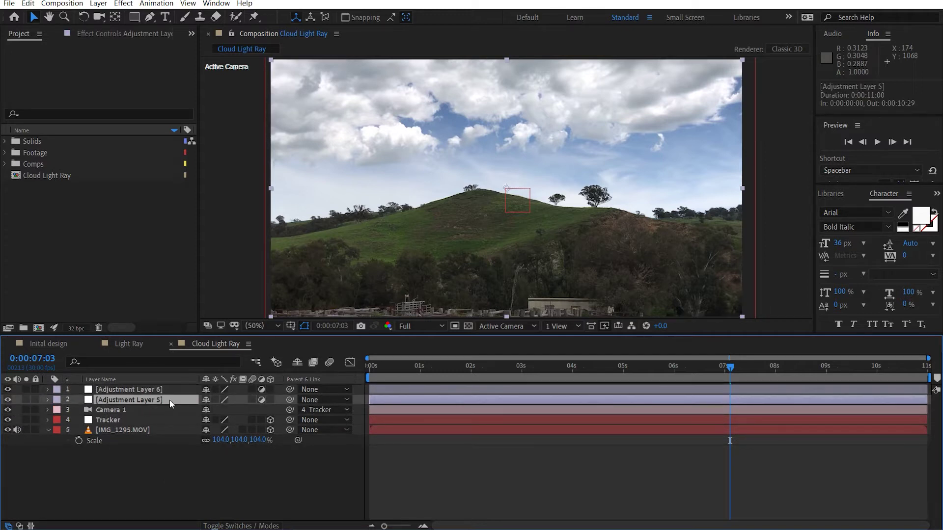
pyautogui.press('Return')
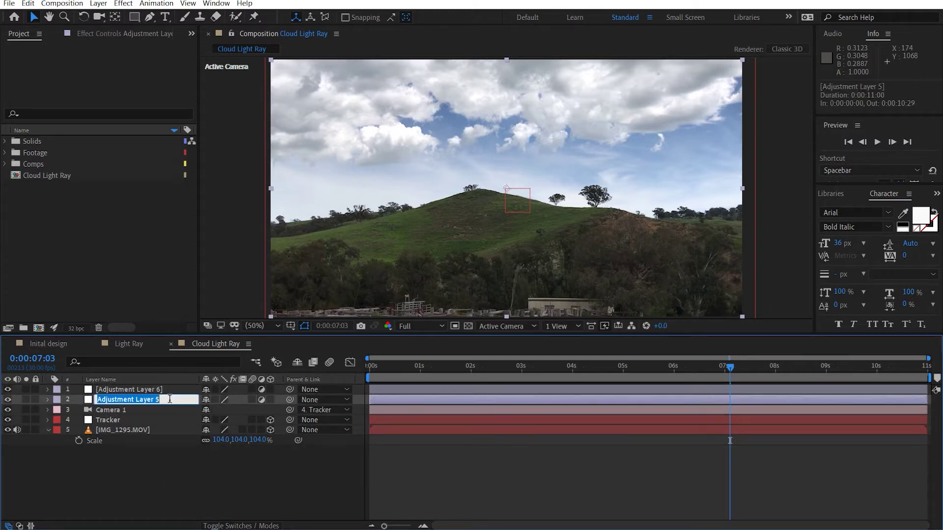
pyautogui.write('Dark CC')
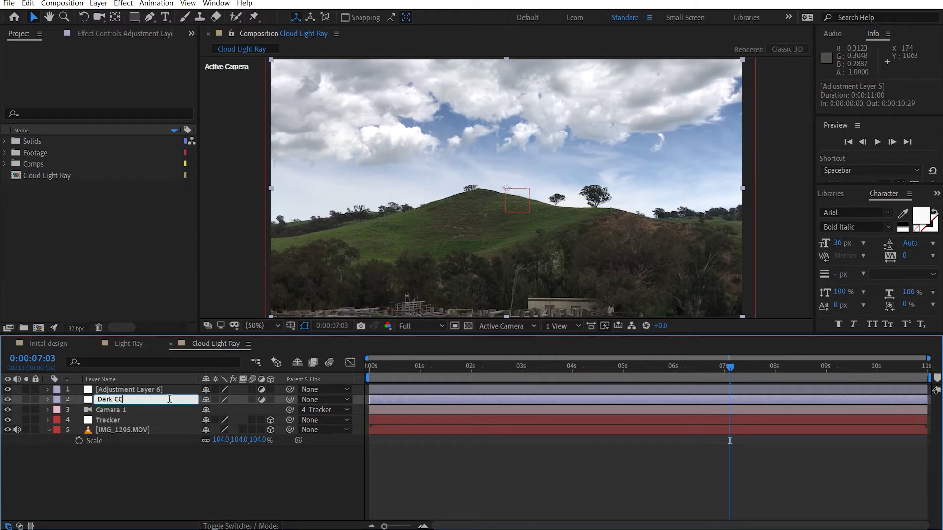
pyautogui.click(158, 392)
pyautogui.press('Return')
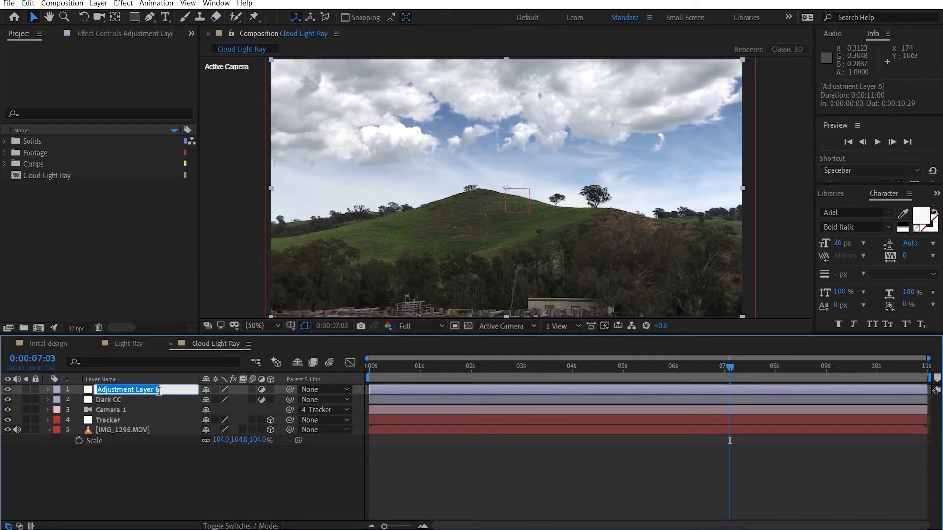
pyautogui.write('Sky CC')
pyautogui.click(161, 466)
# Step: Apply the Curves and Tint effects to the Dark CC layer
pyautogui.click(112, 33)
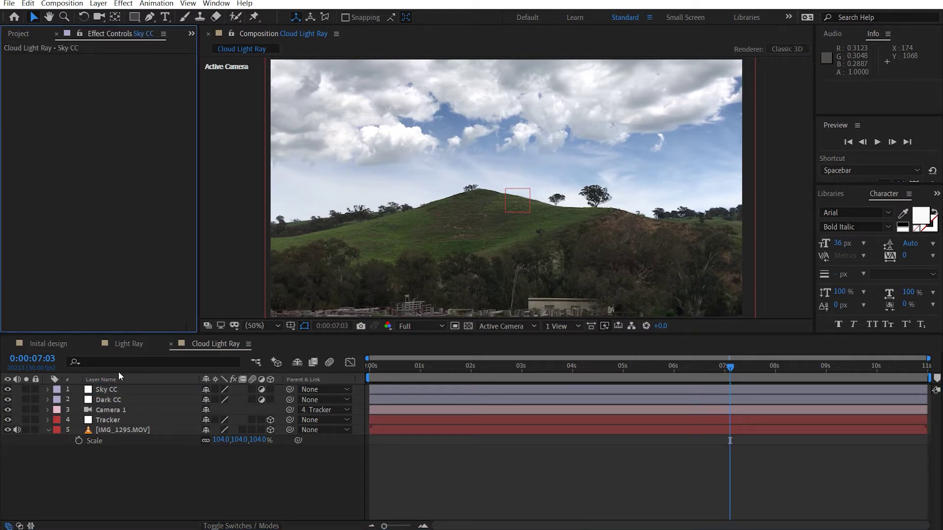
pyautogui.click(123, 400)
pyautogui.hotkey('ctrl', 'space')
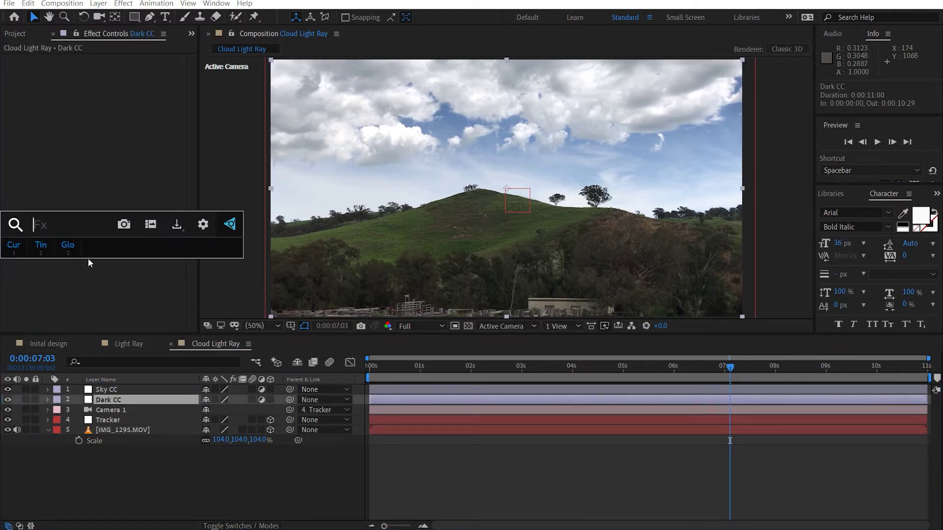
pyautogui.press('1')
pyautogui.hotkey('ctrl', 'space')
pyautogui.press('2')
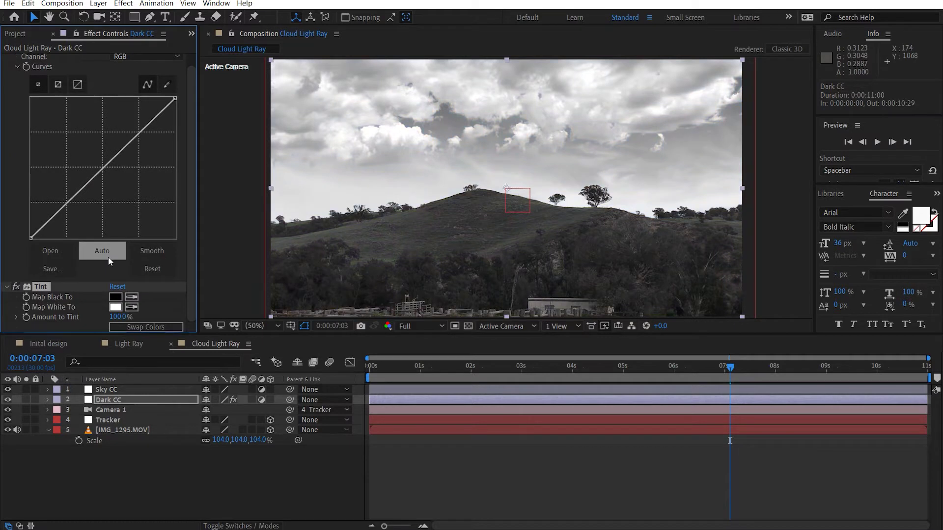
# Step: Disable Tint on Dark CC and darken its RGB curve by lowering the white endpoint and pulling the midtones down
pyautogui.scroll(1, 17, 79)
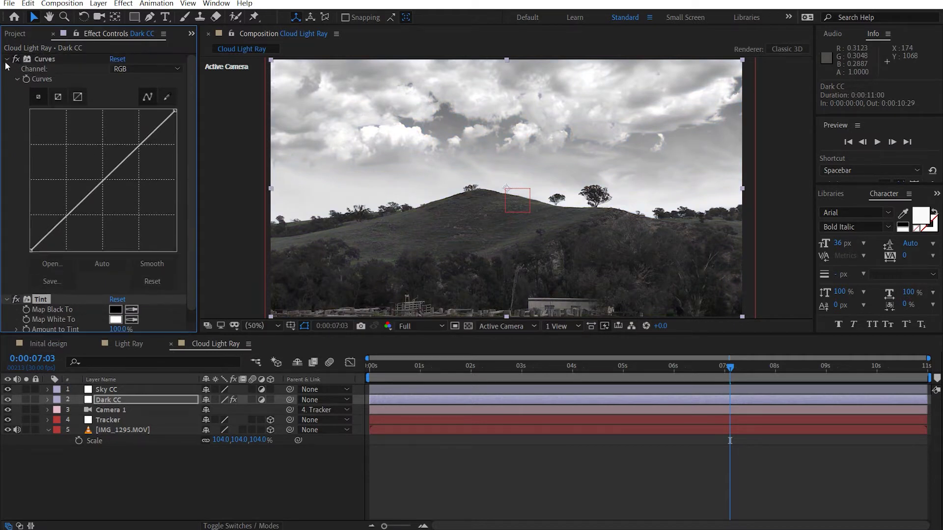
pyautogui.click(6, 60)
pyautogui.click(7, 69)
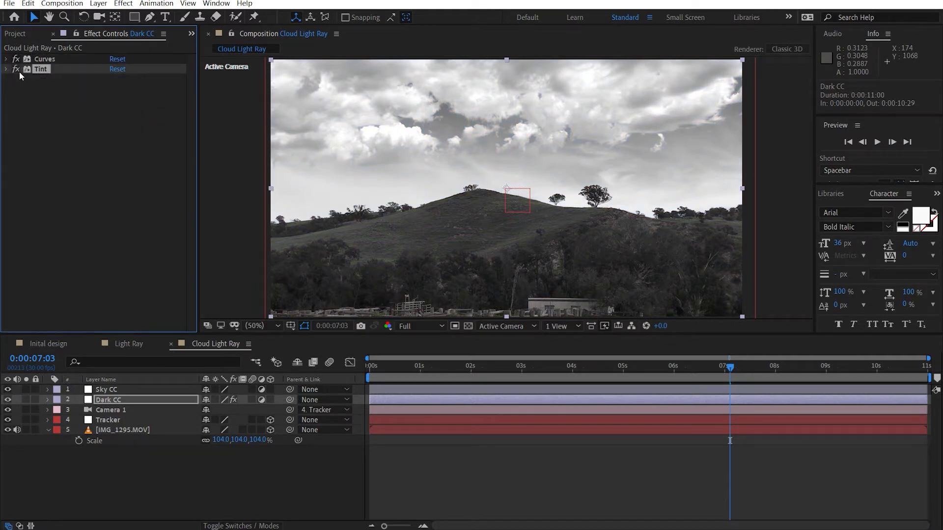
pyautogui.click(16, 69)
pyautogui.click(6, 59)
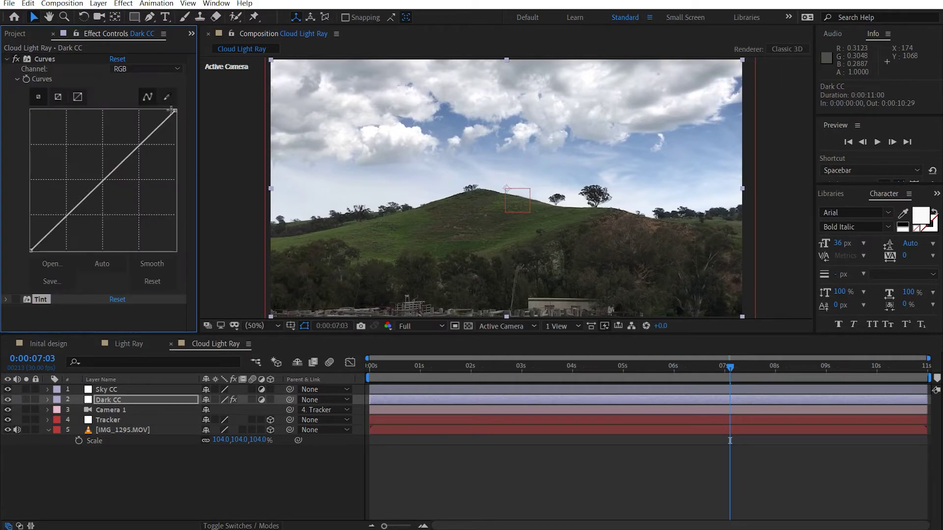
pyautogui.moveTo(176, 112); pyautogui.dragTo(182, 167)
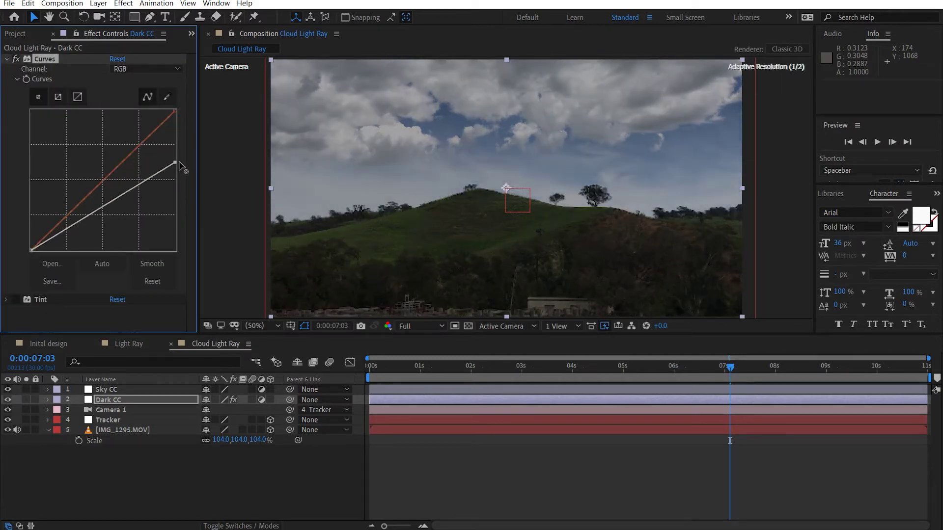
pyautogui.moveTo(113, 200); pyautogui.dragTo(115, 213)
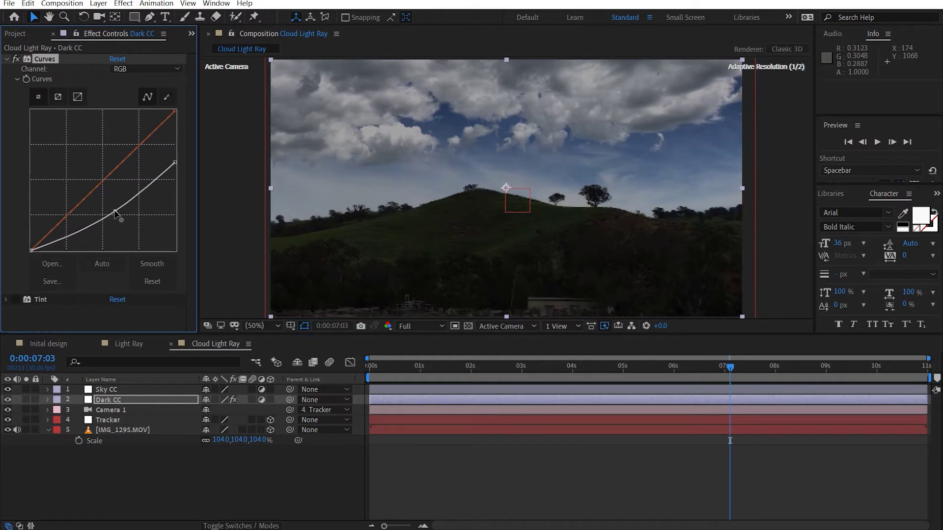
# Step: Re-enable the Tint effect on Dark CC and set its Amount to Tint to 50%
pyautogui.click(7, 300)
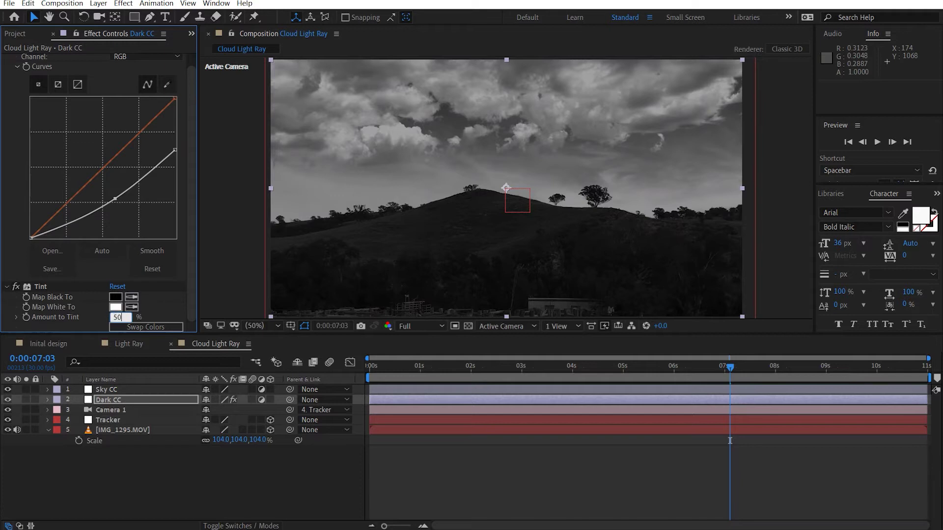
pyautogui.press('Return')
pyautogui.scroll(1, 78, 253)
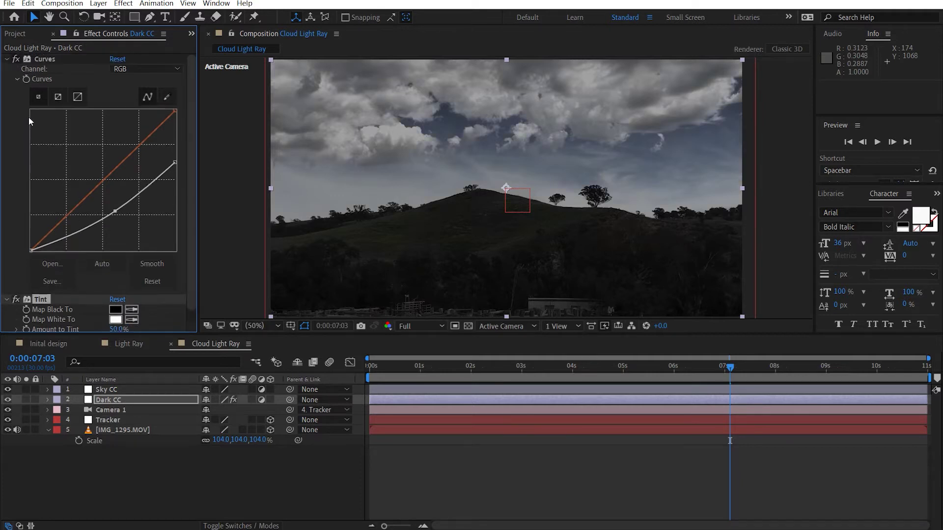
pyautogui.click(51, 60)
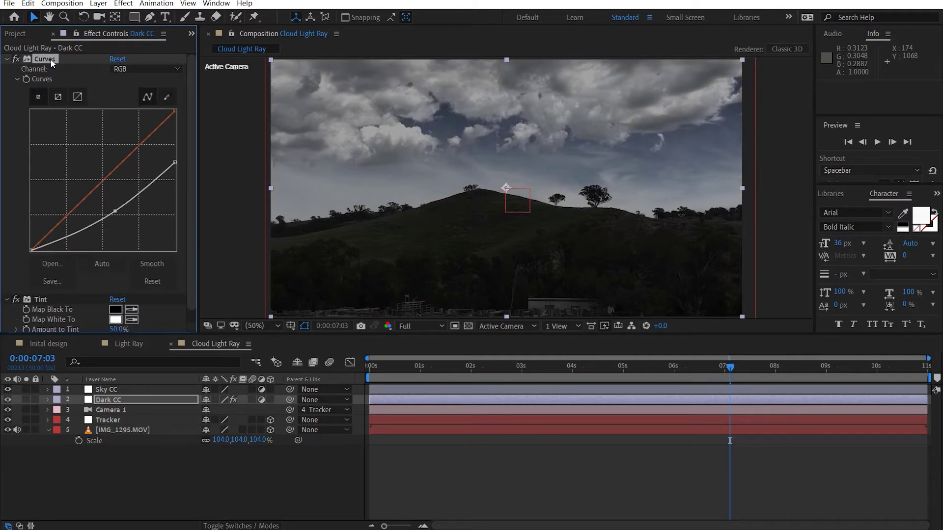
# Step: Draw a rectangular mask over the sky on the Sky CC layer, from about -50, -8 to 1998, 668
pyautogui.click(117, 390)
pyautogui.click(134, 17)
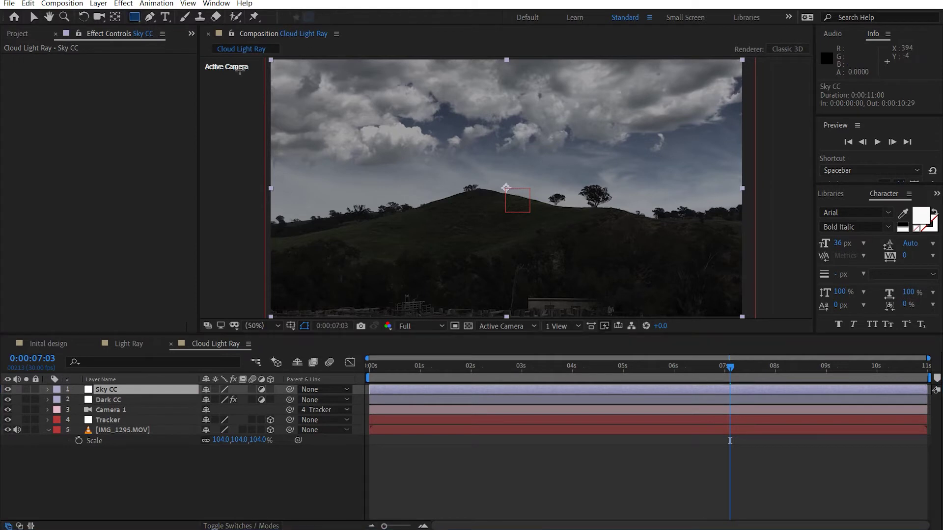
pyautogui.moveTo(359, 152); pyautogui.dragTo(358, 169)
pyautogui.moveTo(257, 76); pyautogui.dragTo(760, 235)
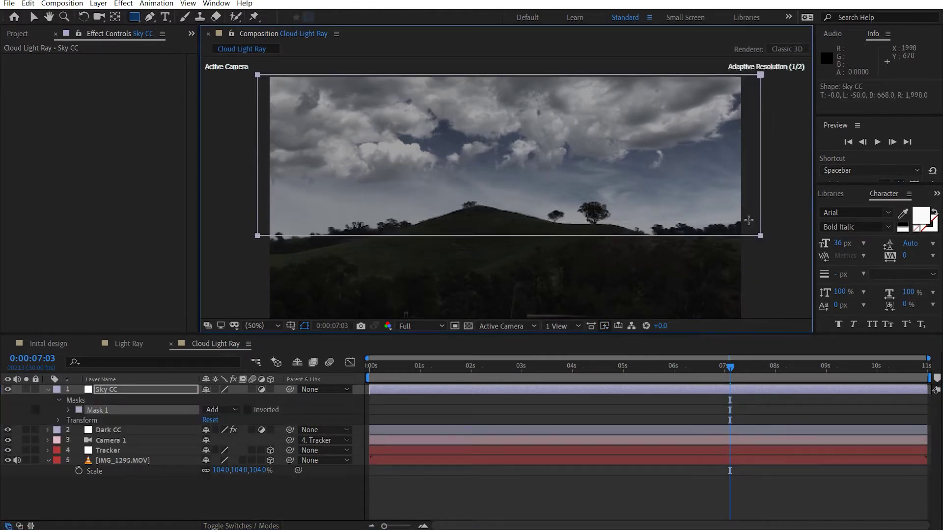
# Step: Set the Mask Feather of Mask 1 on the Sky CC layer to 300 pixels
pyautogui.press('f')
pyautogui.click(217, 410)
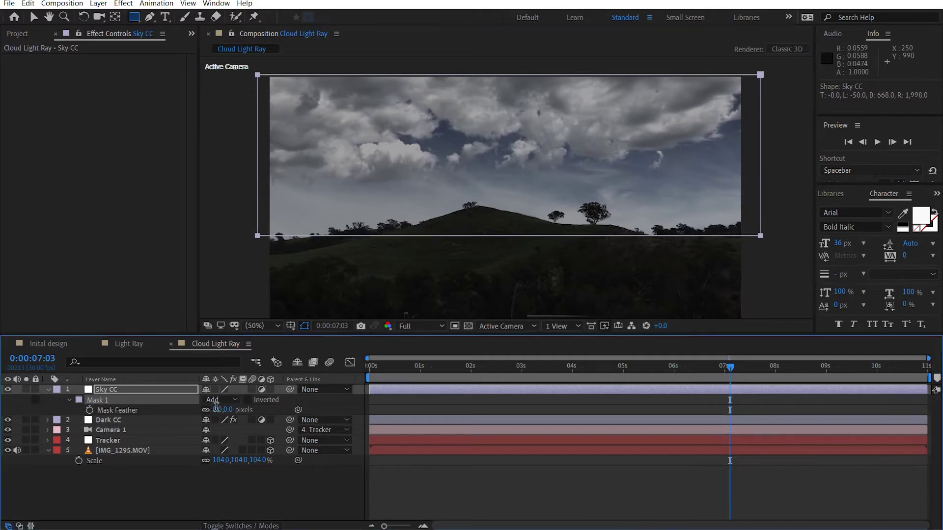
pyautogui.write('300')
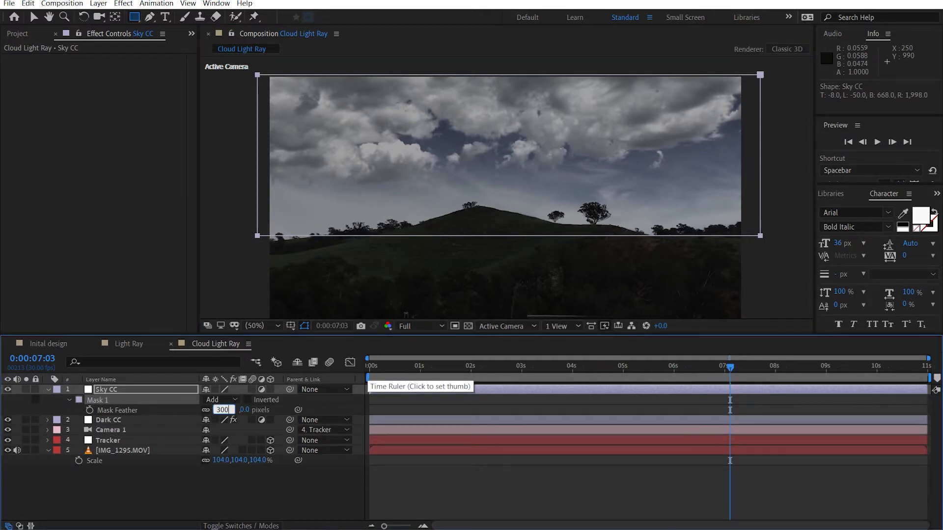
pyautogui.press('Return')
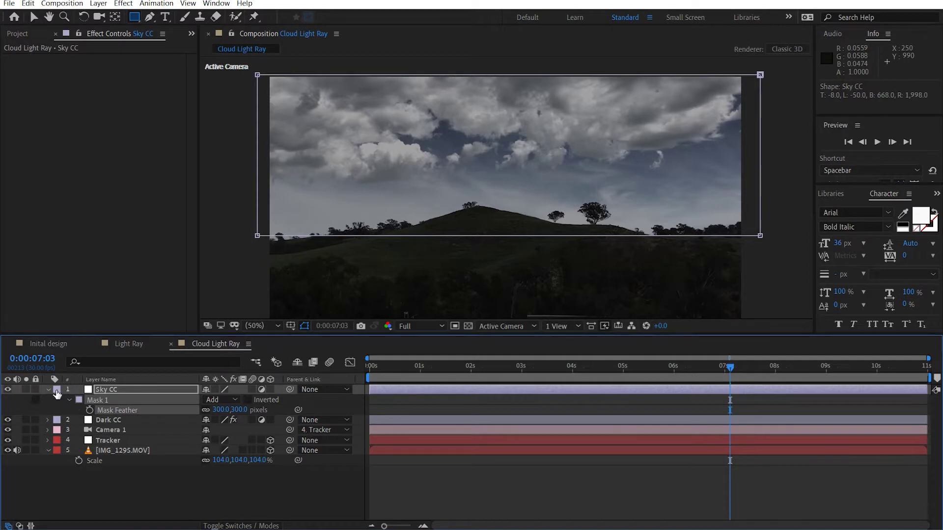
# Step: Add a Curves effect to the Sky CC layer and darken it by lowering the RGB white endpoint and pulling the midtones down slightly
pyautogui.press('f')
pyautogui.click(95, 273)
pyautogui.hotkey('ctrl', 'space')
pyautogui.write('cur')
pyautogui.press('Return')
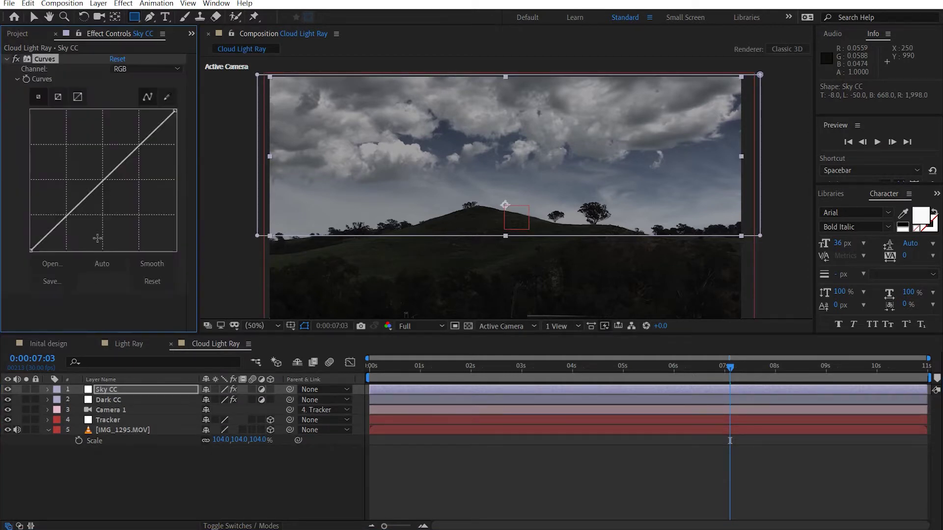
pyautogui.press('v')
pyautogui.moveTo(175, 112); pyautogui.dragTo(175, 145)
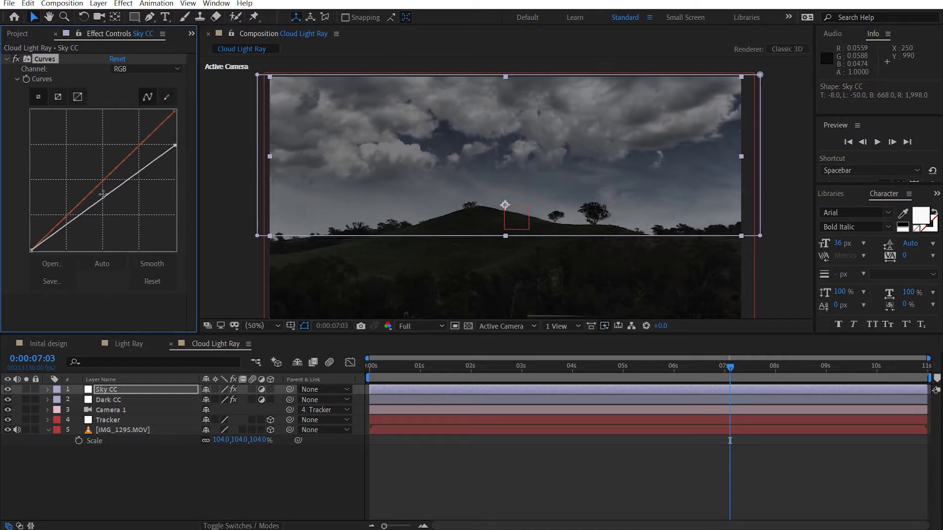
pyautogui.moveTo(106, 200); pyautogui.dragTo(108, 201)
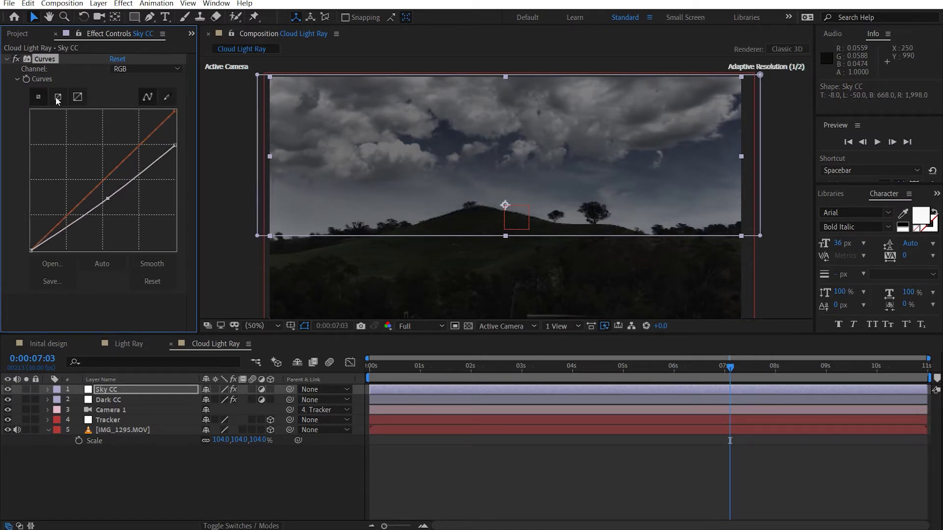
pyautogui.click(66, 128)
# Step: Add a Tint effect to the Sky CC layer and set its Amount to Tint to 60%
pyautogui.hotkey('ctrl', 'space')
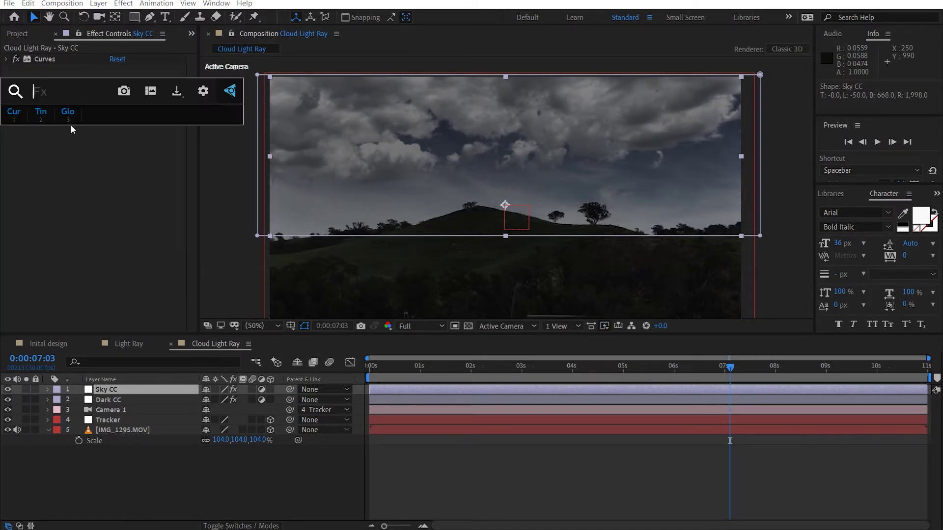
pyautogui.click(43, 112)
pyautogui.click(118, 99)
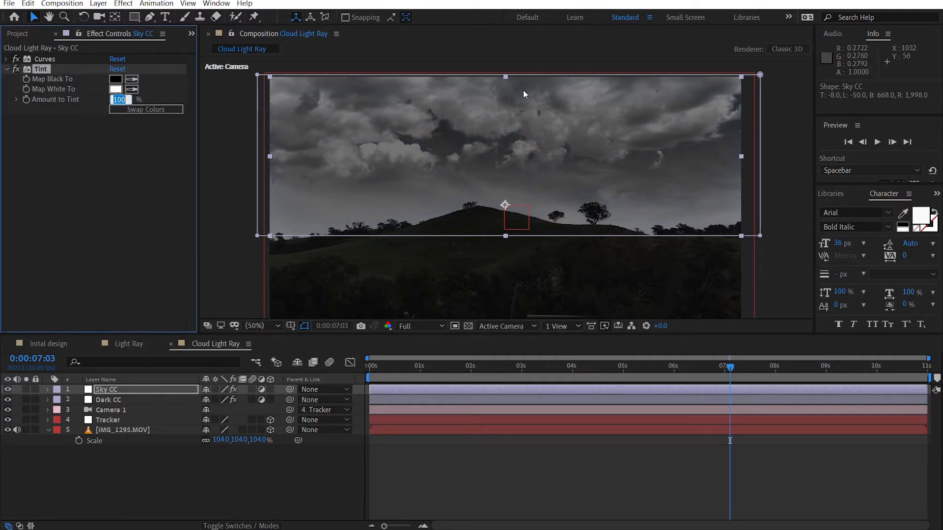
pyautogui.write('70')
pyautogui.press('Return')
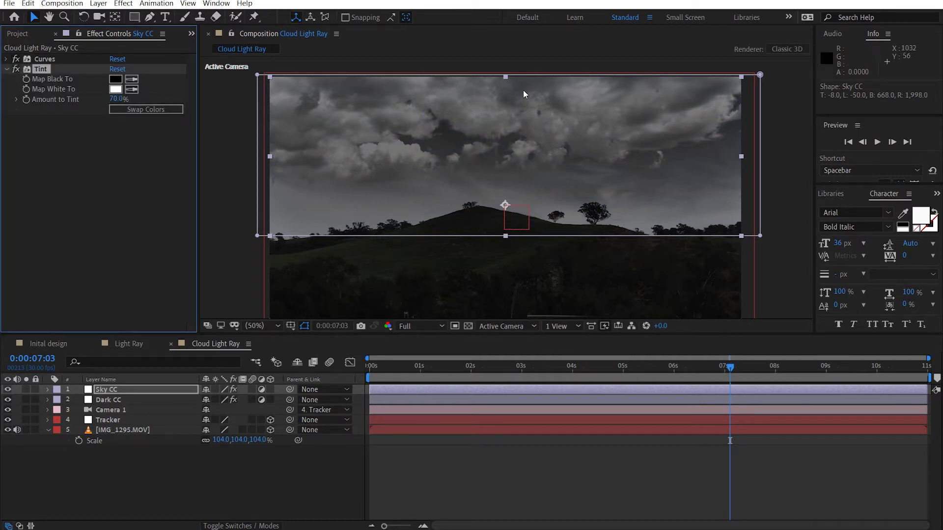
pyautogui.click(116, 98)
pyautogui.write('60')
pyautogui.press('Return')
pyautogui.click(6, 69)
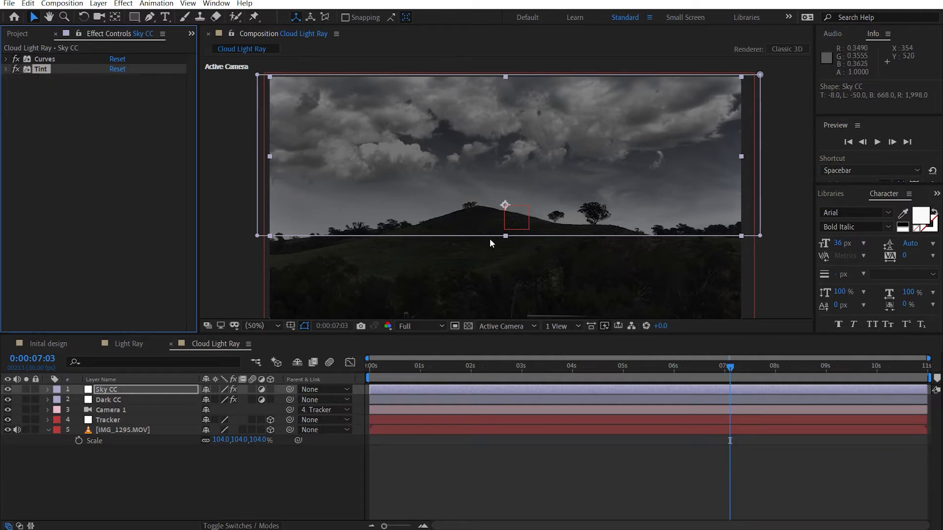
pyautogui.click(767, 243)
pyautogui.click(274, 326)
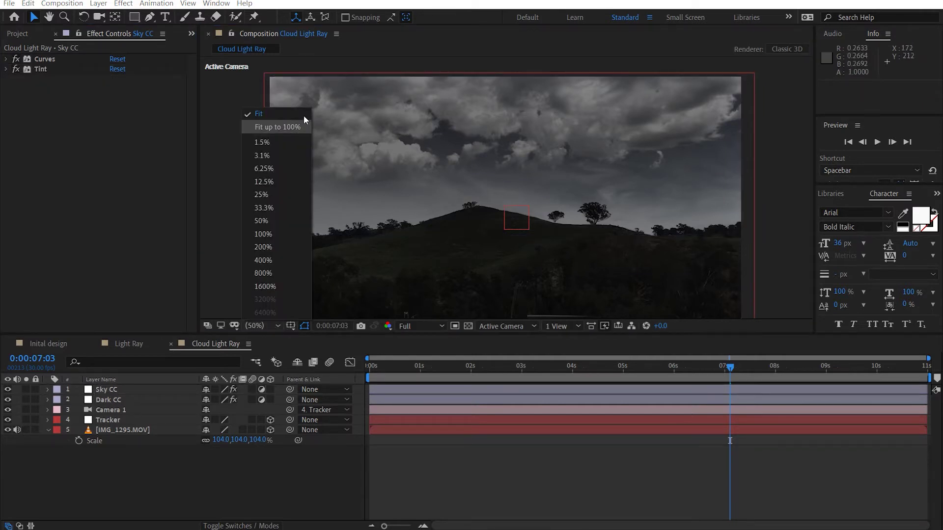
pyautogui.click(280, 112)
pyautogui.click(271, 326)
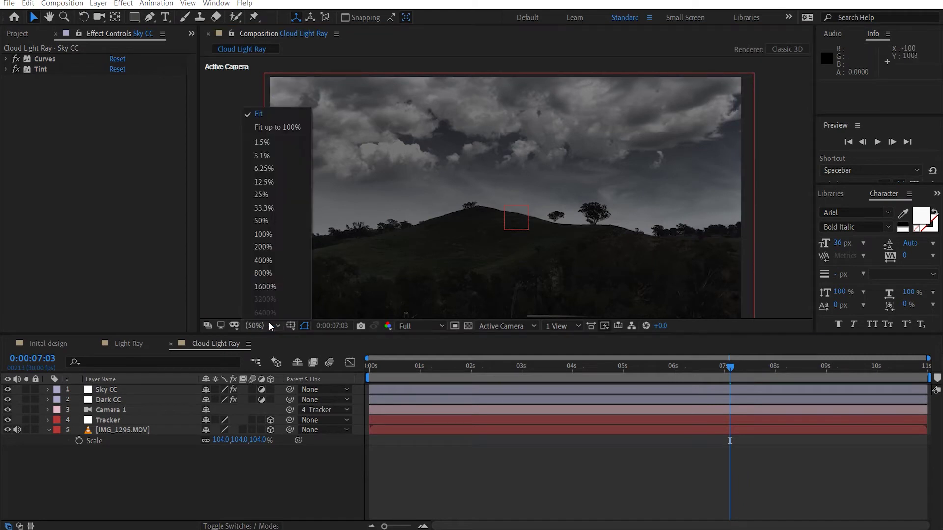
pyautogui.click(270, 118)
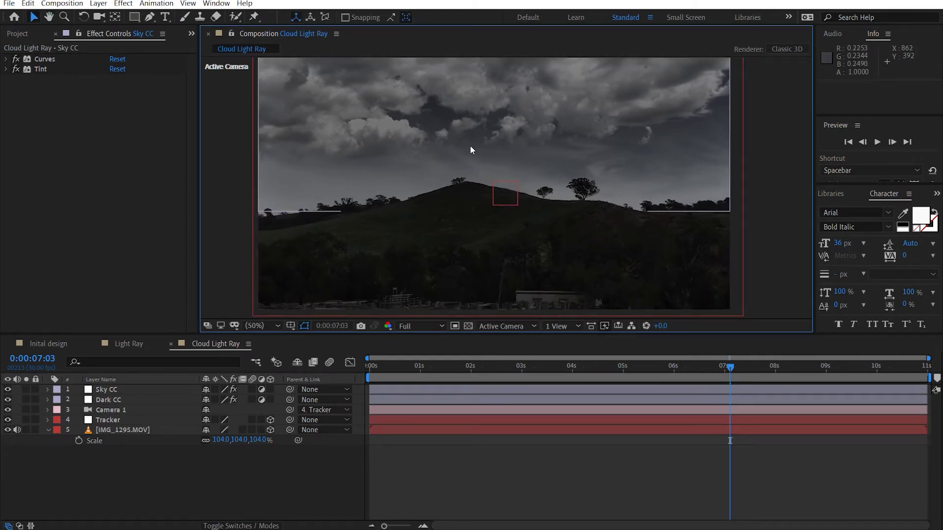
pyautogui.moveTo(470, 145); pyautogui.dragTo(487, 183)
pyautogui.moveTo(513, 239); pyautogui.dragTo(489, 220)
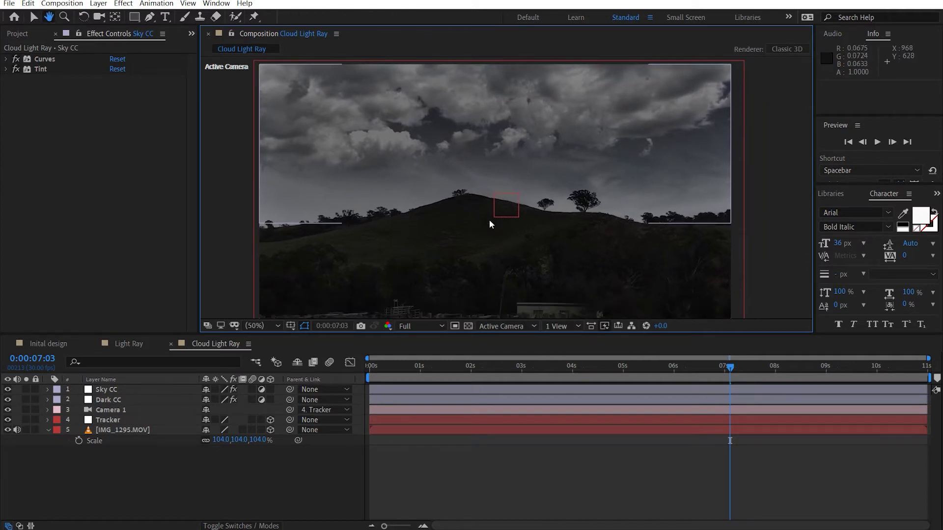
# Step: Create a white 1920 x 1080 solid named "Light ray" on top of the layer stack and hide it
pyautogui.click(131, 482)
pyautogui.hotkey('ctrl', 'y')
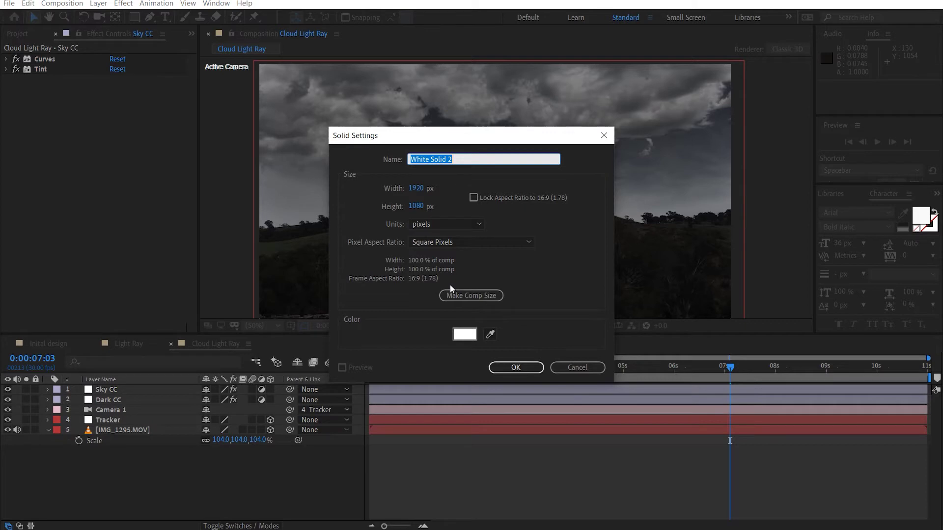
pyautogui.write('Light ray')
pyautogui.press('Return')
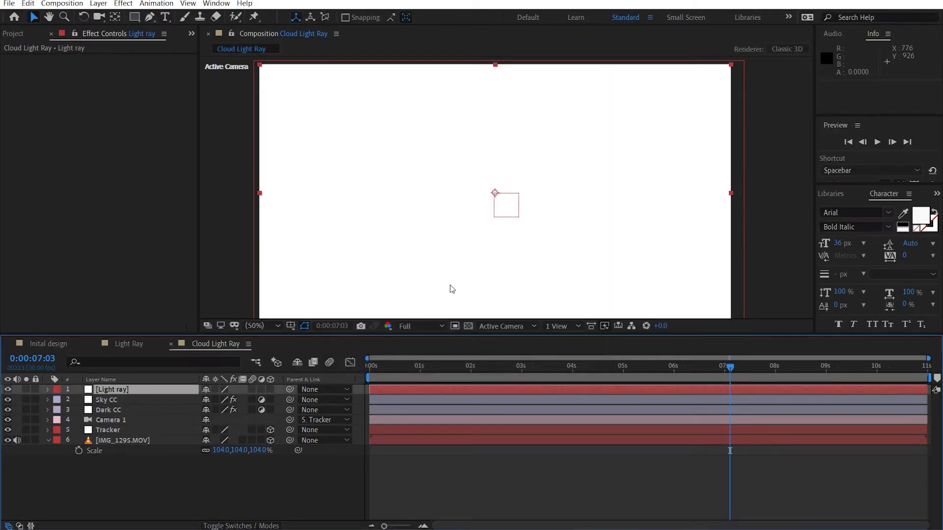
pyautogui.click(7, 390)
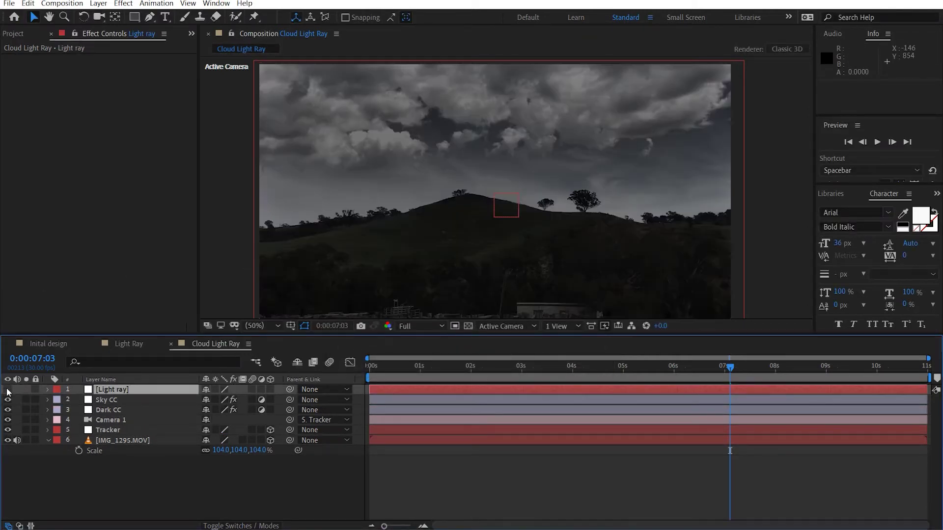
# Step: Trace the large central dark gap between the clouds with a closed Pen tool mask on the Light ray layer
pyautogui.click(150, 17)
pyautogui.scroll(2, 502, 180)
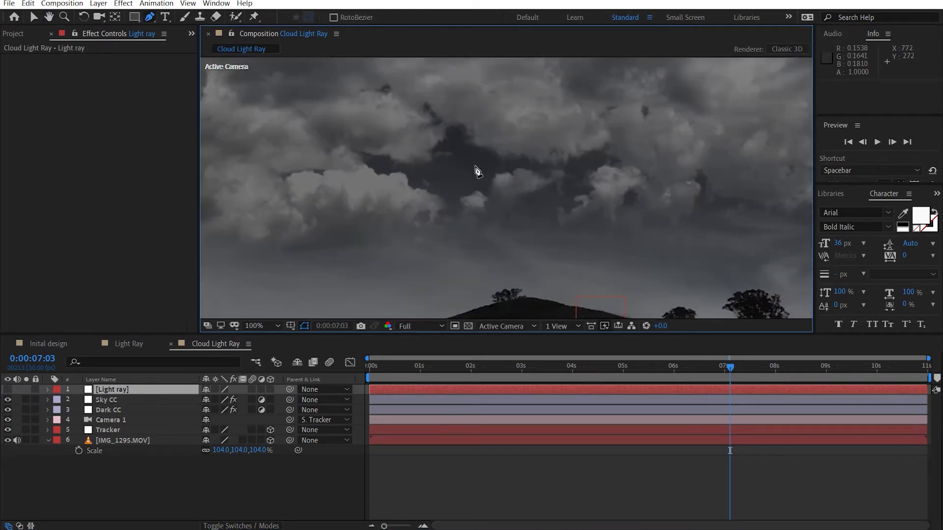
pyautogui.moveTo(535, 184); pyautogui.dragTo(605, 214)
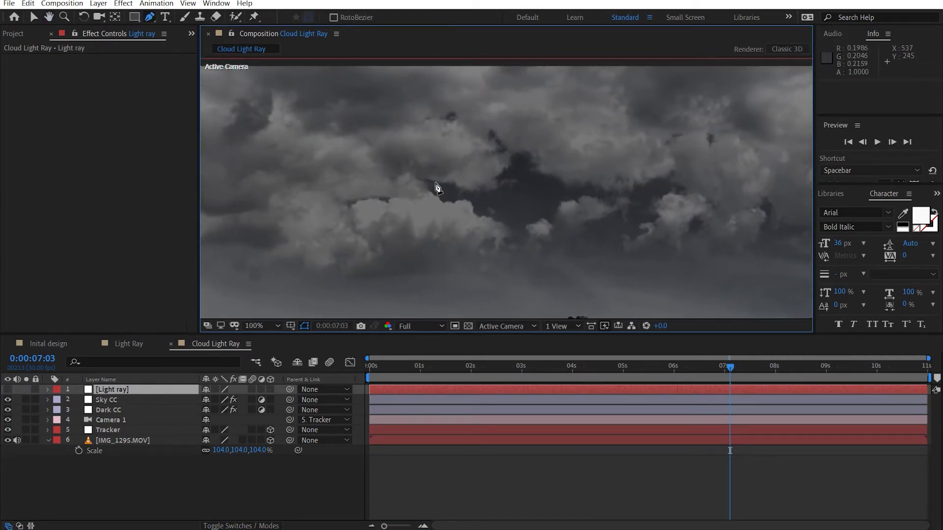
pyautogui.moveTo(436, 185); pyautogui.dragTo(457, 179)
pyautogui.moveTo(591, 185); pyautogui.dragTo(478, 191)
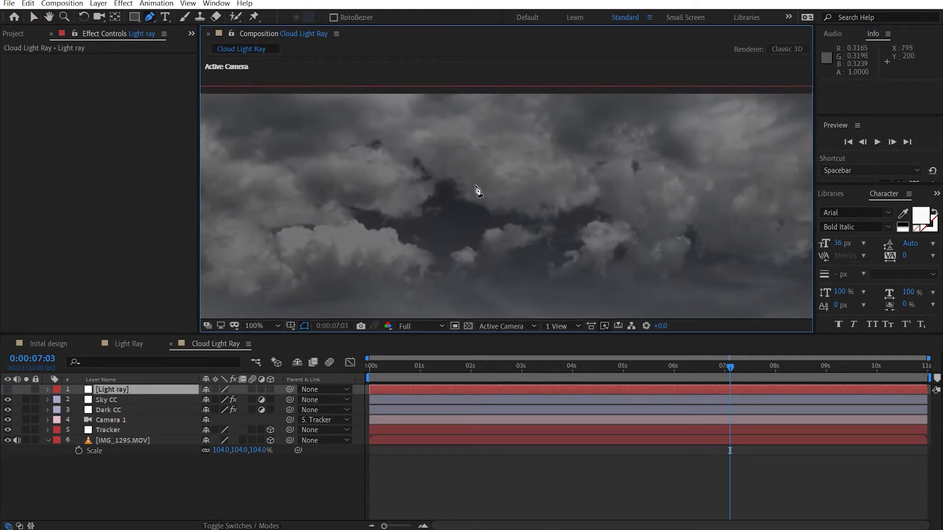
pyautogui.moveTo(463, 238); pyautogui.dragTo(737, 214)
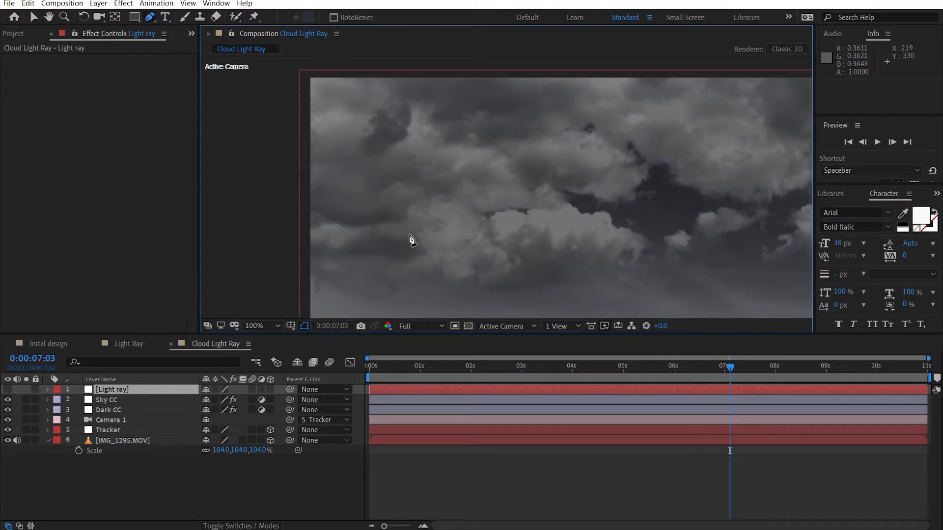
pyautogui.scroll(1, 663, 192)
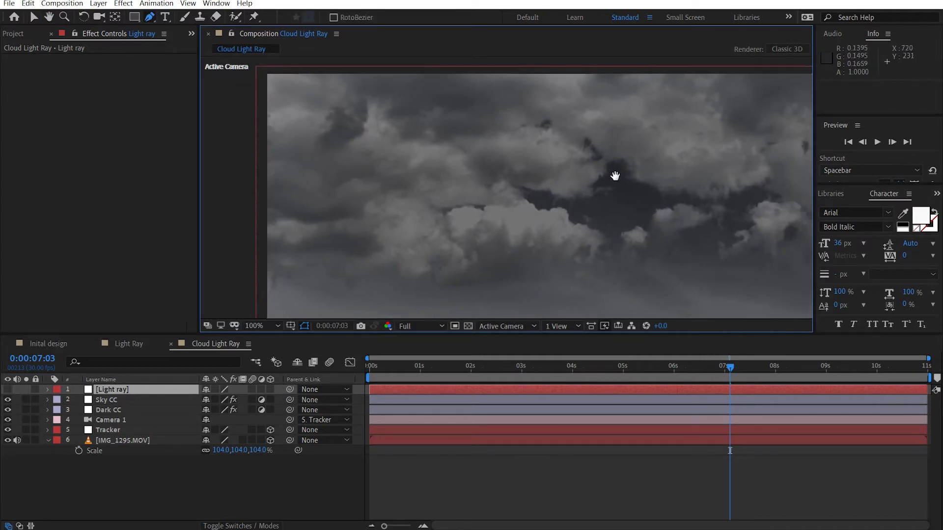
pyautogui.moveTo(613, 183); pyautogui.dragTo(522, 201)
pyautogui.moveTo(592, 141); pyautogui.dragTo(563, 152)
pyautogui.click(562, 167)
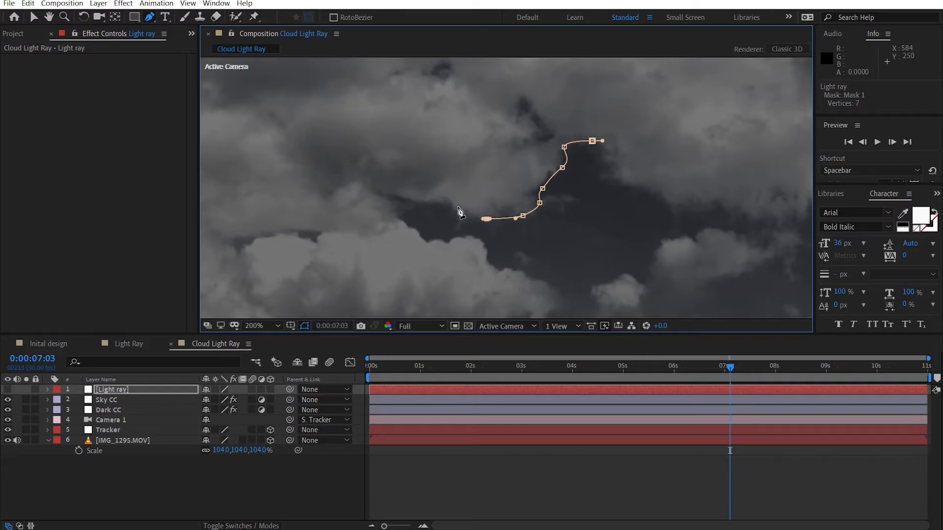
pyautogui.click(401, 201)
pyautogui.click(397, 219)
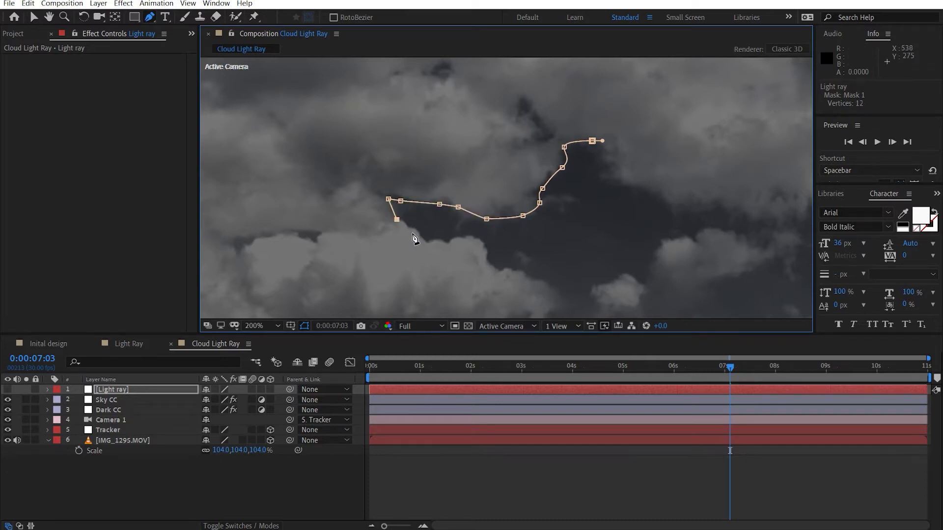
pyautogui.click(447, 242)
pyautogui.click(476, 241)
pyautogui.click(486, 257)
pyautogui.click(489, 267)
pyautogui.click(510, 272)
pyautogui.click(533, 278)
pyautogui.moveTo(549, 237); pyautogui.dragTo(536, 140)
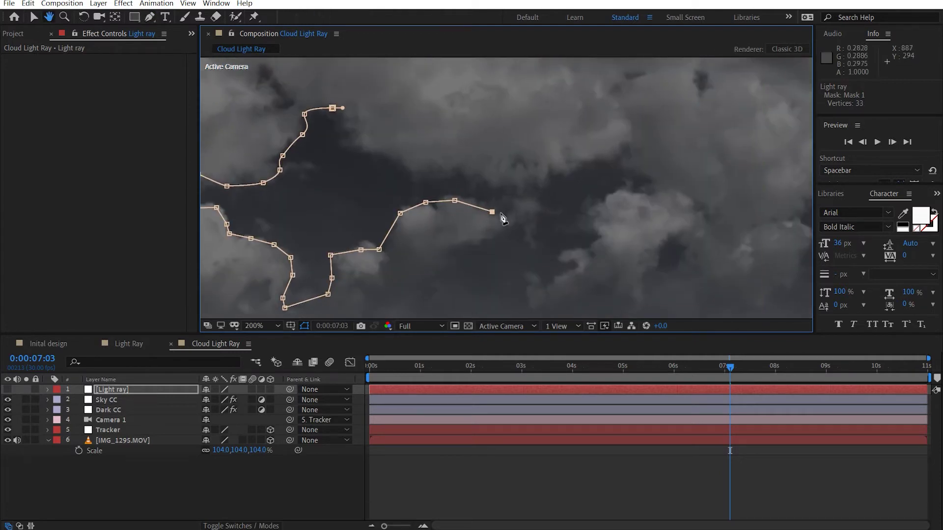
pyautogui.click(518, 208)
pyautogui.click(529, 202)
pyautogui.click(534, 184)
pyautogui.click(476, 181)
pyautogui.click(412, 175)
pyautogui.click(345, 144)
pyautogui.click(333, 108)
# Step: Outline the dark gap just right of the central opening with a second closed mask on the Light ray layer
pyautogui.moveTo(548, 182); pyautogui.dragTo(481, 151)
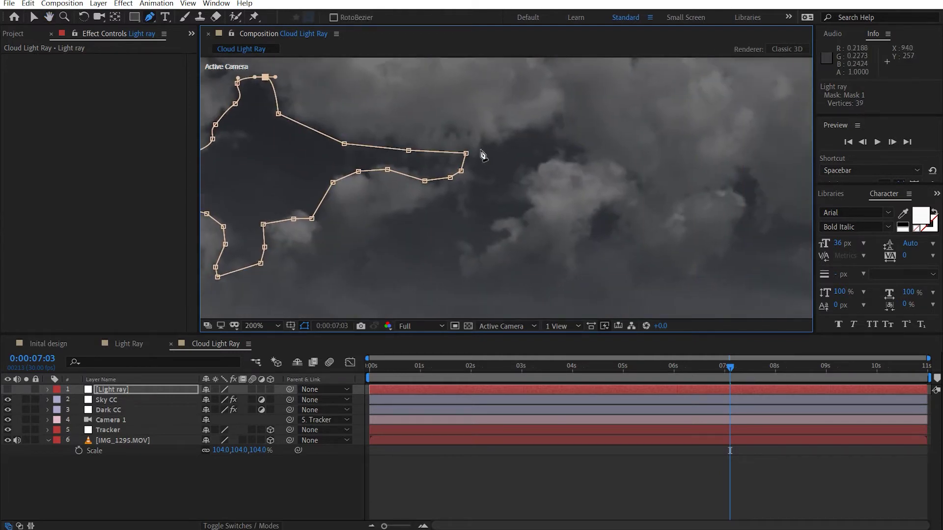
pyautogui.click(481, 151)
pyautogui.click(558, 120)
pyautogui.click(588, 150)
pyautogui.click(531, 205)
pyautogui.click(483, 256)
pyautogui.click(464, 258)
pyautogui.click(482, 150)
# Step: Draw a narrow closed mask around the thin dark gap left of the central opening on the Light ray layer
pyautogui.moveTo(582, 202); pyautogui.dragTo(757, 181)
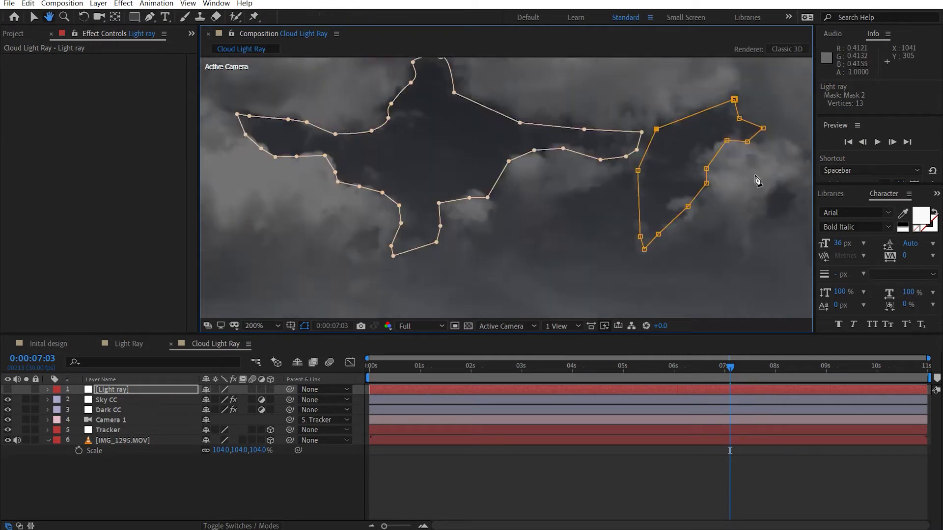
pyautogui.moveTo(344, 147); pyautogui.dragTo(753, 185)
pyautogui.click(604, 181)
pyautogui.click(512, 185)
pyautogui.click(490, 198)
pyautogui.click(505, 210)
pyautogui.click(567, 201)
pyautogui.click(604, 180)
# Step: Mask the small dark gaps in the clouds above and to the upper left and right of the central opening
pyautogui.moveTo(604, 181); pyautogui.dragTo(375, 290)
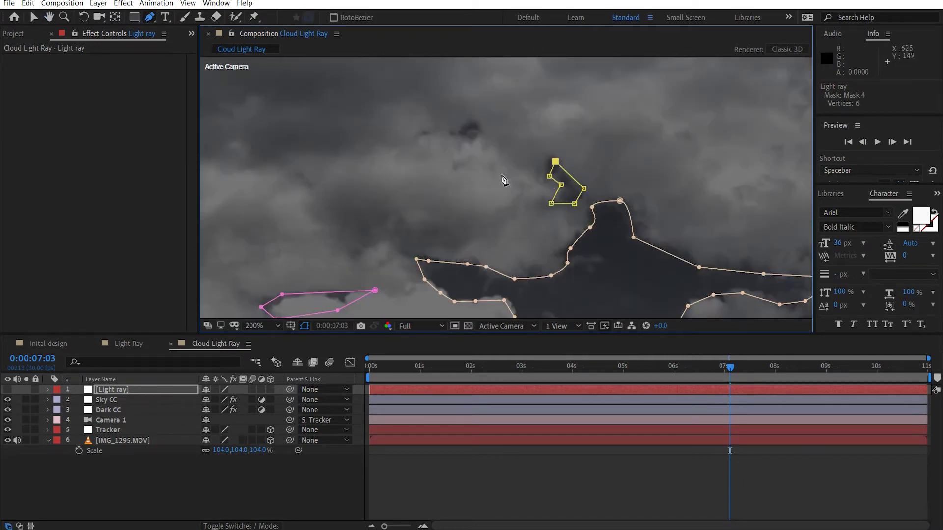
pyautogui.scroll(1, 471, 147)
pyautogui.click(566, 97)
pyautogui.click(444, 141)
pyautogui.scroll(-2, 555, 152)
pyautogui.click(543, 149)
# Step: Mask the wide dark patch at the sky's left edge and the smaller patch above it on the Light ray layer
pyautogui.moveTo(344, 167); pyautogui.dragTo(737, 147)
pyautogui.click(498, 165)
pyautogui.click(390, 180)
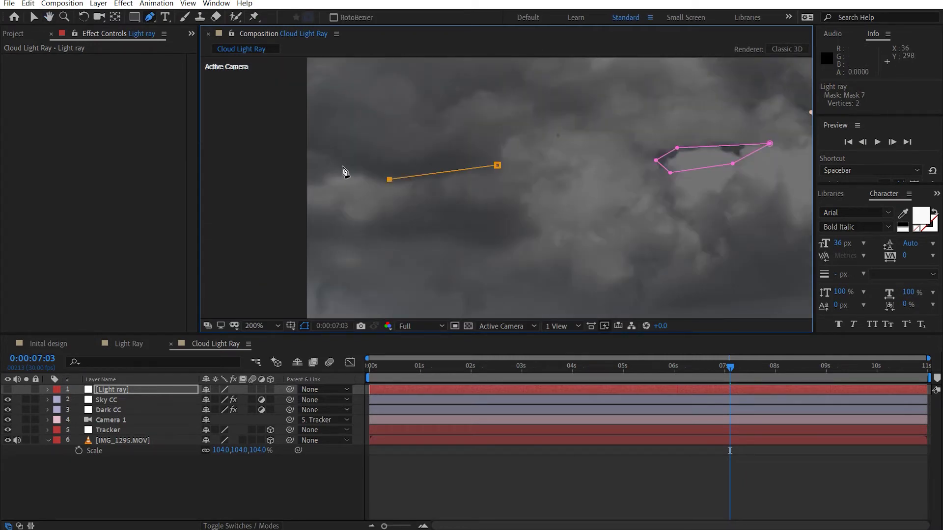
pyautogui.click(343, 167)
pyautogui.click(313, 170)
pyautogui.click(313, 212)
pyautogui.click(395, 253)
pyautogui.click(512, 244)
pyautogui.click(532, 228)
pyautogui.click(497, 165)
pyautogui.scroll(-1, 498, 165)
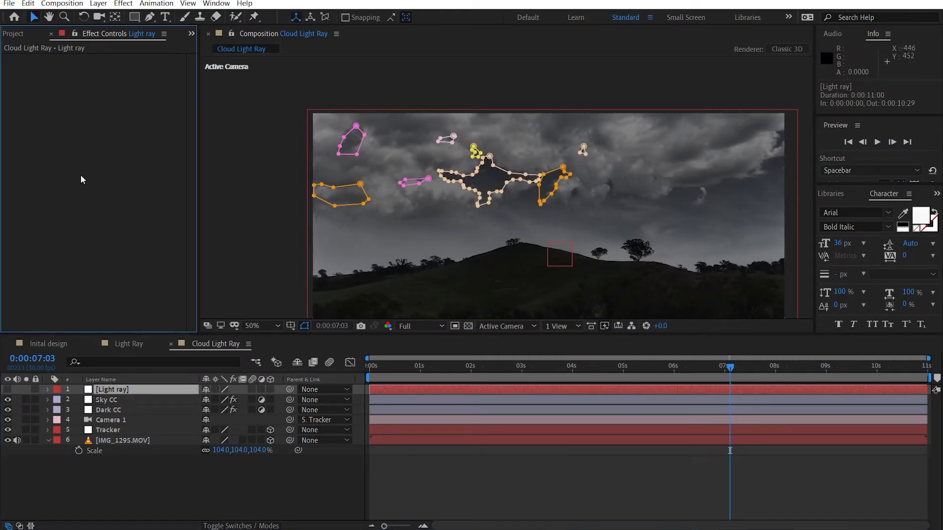
# Step: Apply CC Radial Blur to the Light ray layer and set its Type to Fading Zoom
pyautogui.hotkey('ctrl', 'space')
pyautogui.write('cc rad')
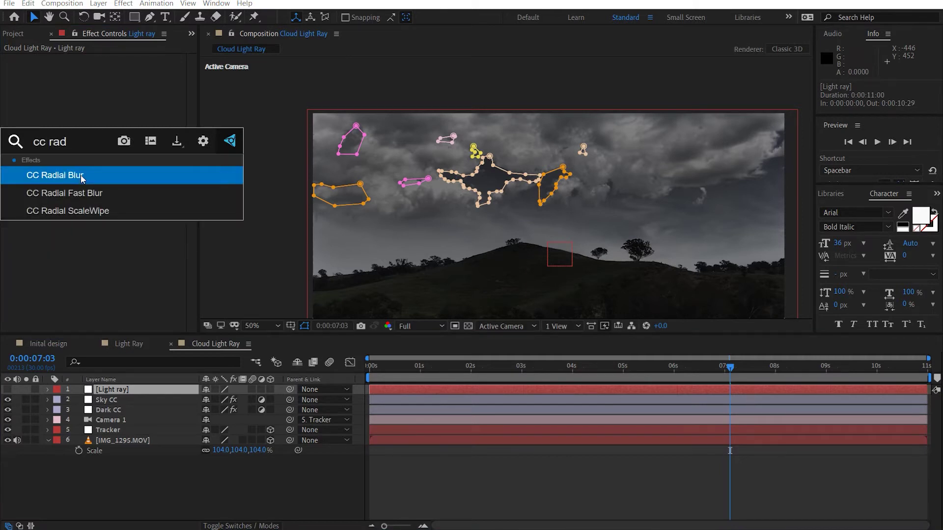
pyautogui.click(80, 175)
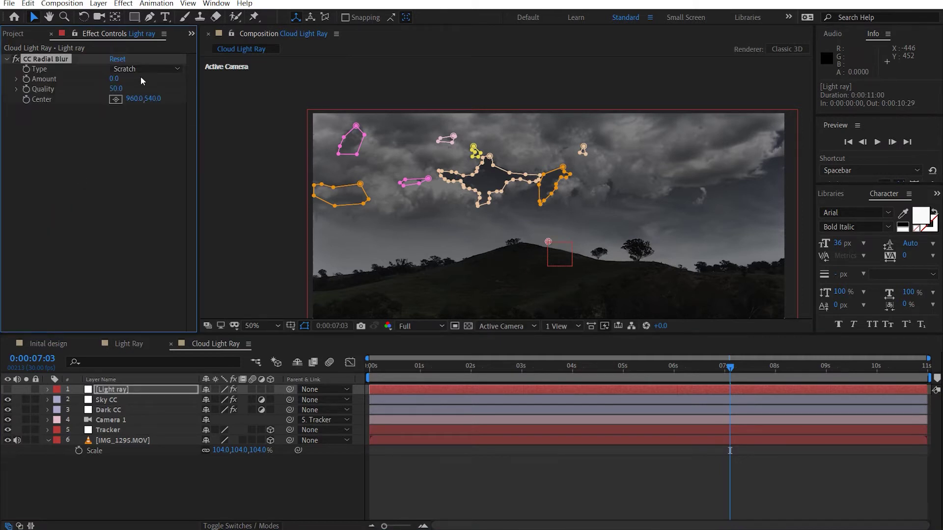
pyautogui.click(137, 70)
pyautogui.click(133, 92)
# Step: With the Light ray layer made visible, set the radial blur's Amount to 118 and its Center to 130, -272
pyautogui.click(8, 389)
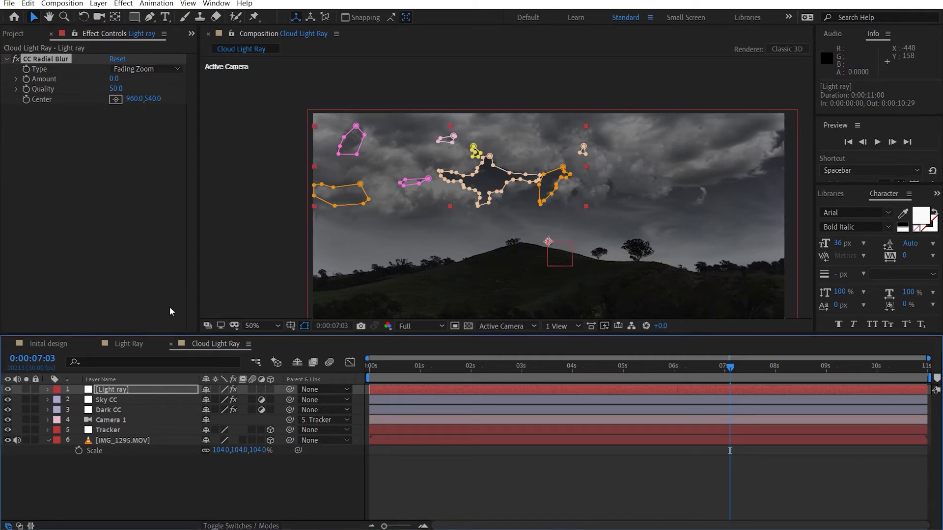
pyautogui.moveTo(117, 79); pyautogui.dragTo(189, 84)
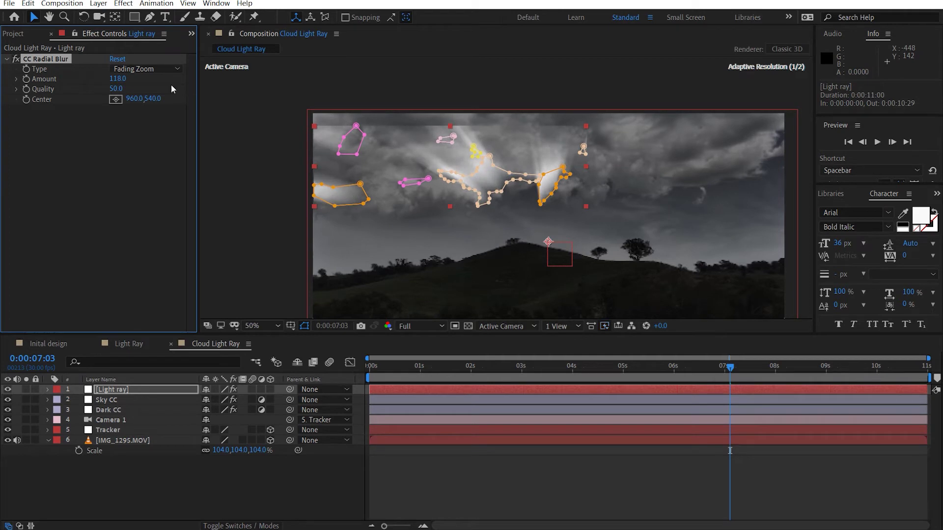
pyautogui.moveTo(549, 242); pyautogui.dragTo(343, 47)
pyautogui.click(113, 150)
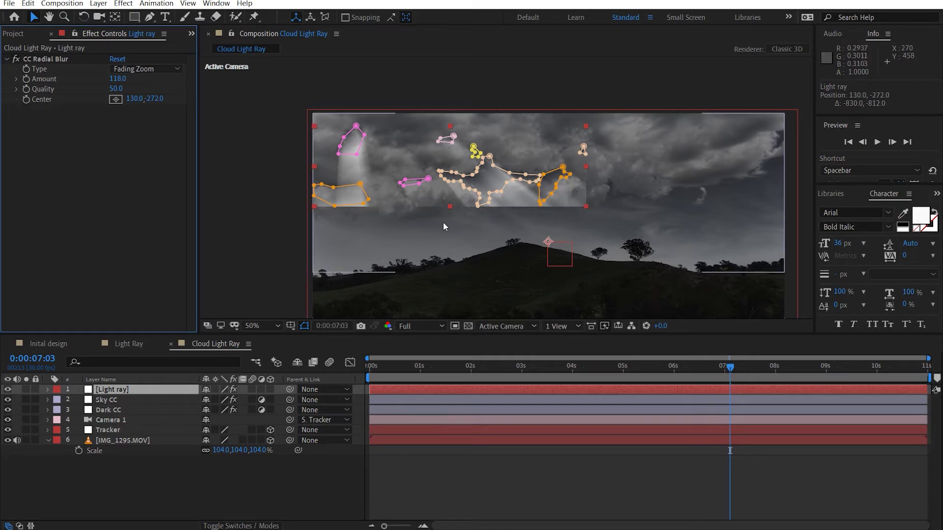
# Step: Add a Solid Composite effect to the Light ray layer and set its Color to black
pyautogui.hotkey('ctrl', 'space')
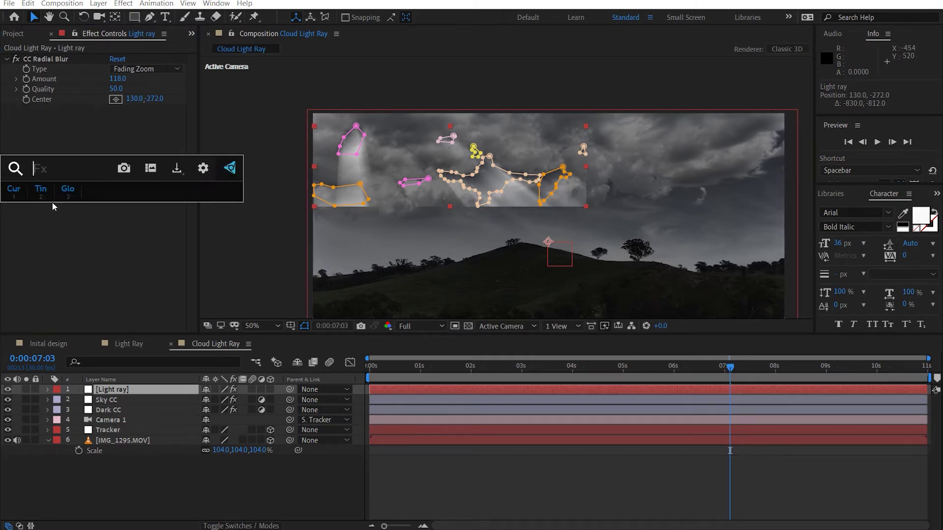
pyautogui.write('sol')
pyautogui.press('Return')
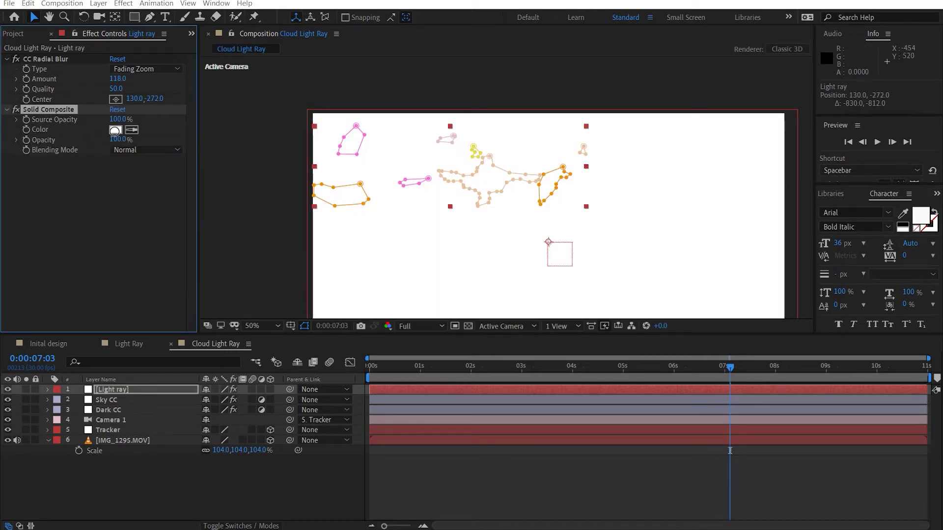
pyautogui.click(115, 130)
pyautogui.moveTo(126, 178); pyautogui.dragTo(2, 338)
pyautogui.click(311, 113)
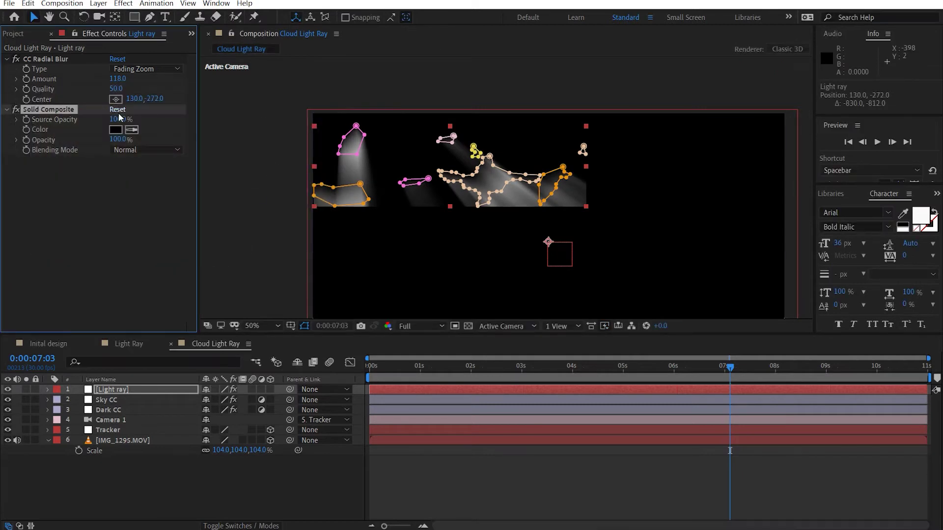
# Step: Move Solid Composite above CC Radial Blur on the Light ray layer and set the layer's blending mode to Screen
pyautogui.moveTo(72, 110); pyautogui.dragTo(68, 59)
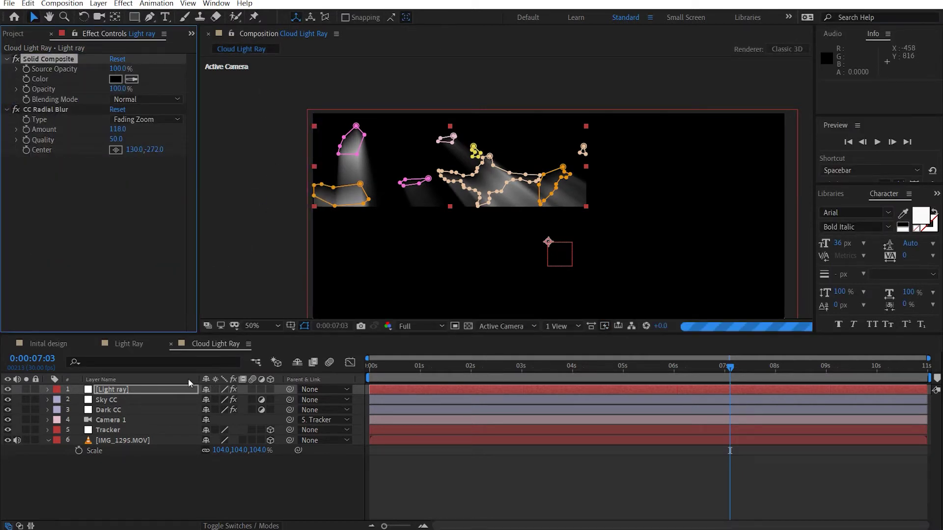
pyautogui.click(238, 526)
pyautogui.click(216, 389)
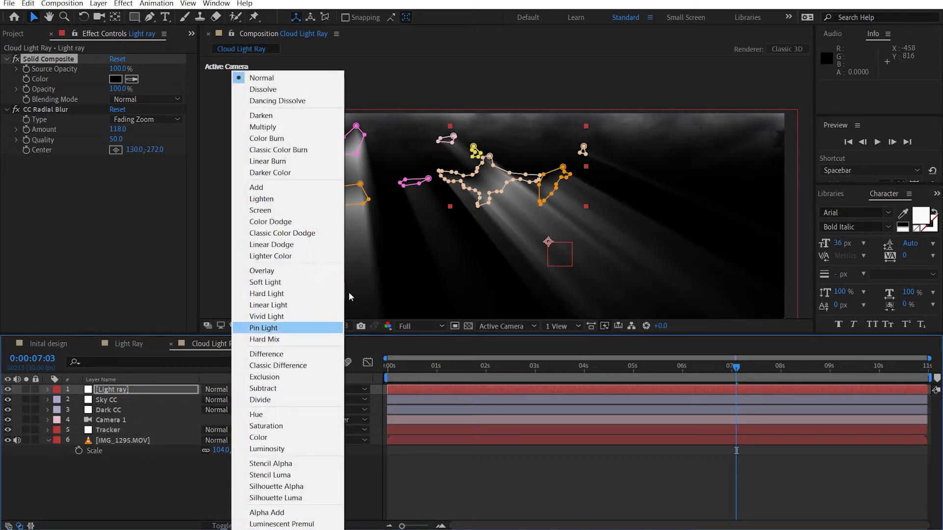
pyautogui.click(260, 210)
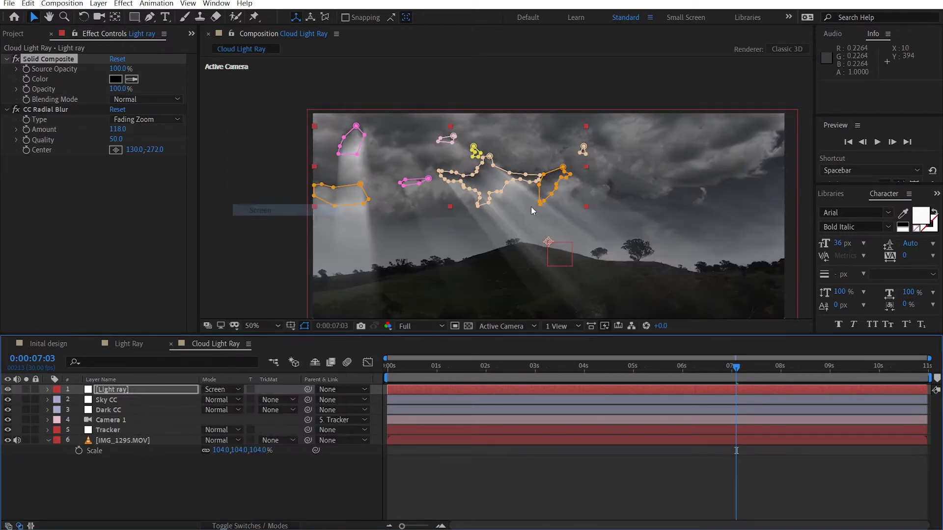
# Step: Move the Light ray layer's radial blur Center above the frame to 190, -432
pyautogui.moveTo(436, 212); pyautogui.dragTo(458, 195)
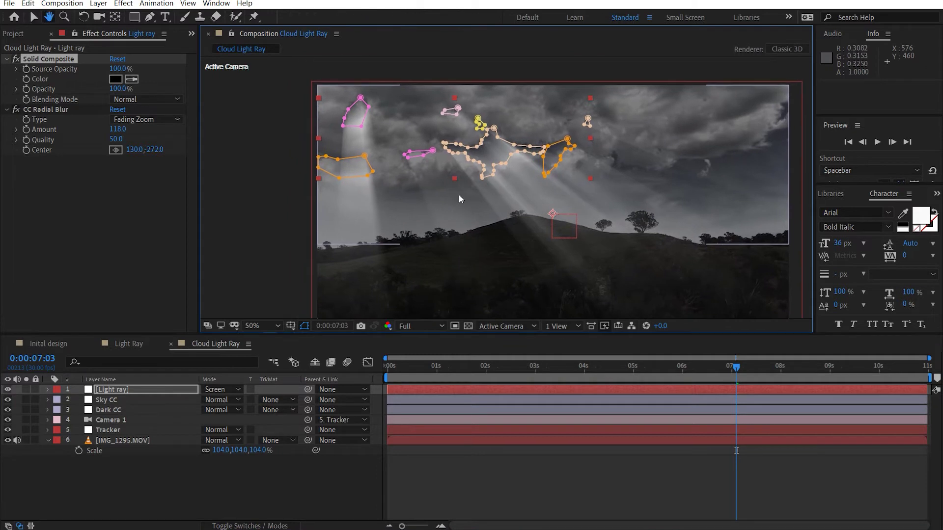
pyautogui.moveTo(376, 141); pyautogui.dragTo(358, 252)
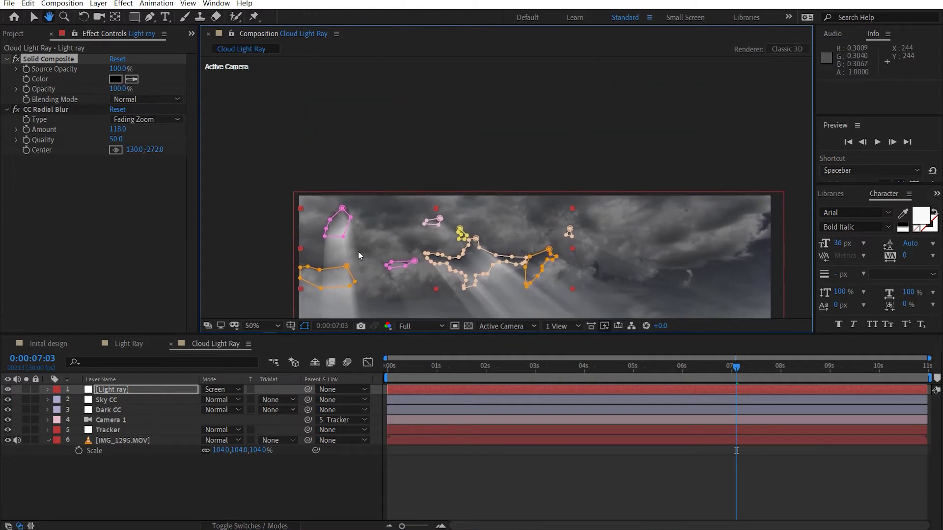
pyautogui.click(66, 110)
pyautogui.moveTo(322, 128); pyautogui.dragTo(343, 93)
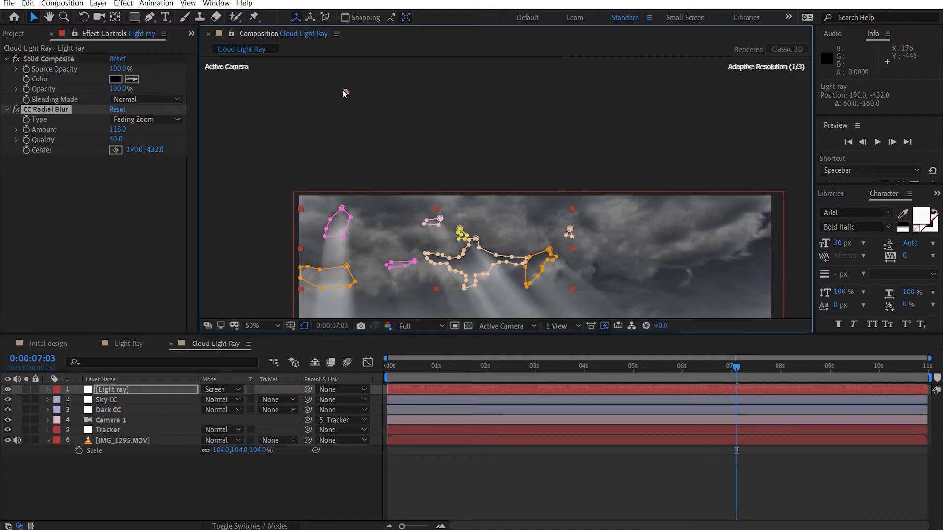
pyautogui.moveTo(393, 211); pyautogui.dragTo(379, 100)
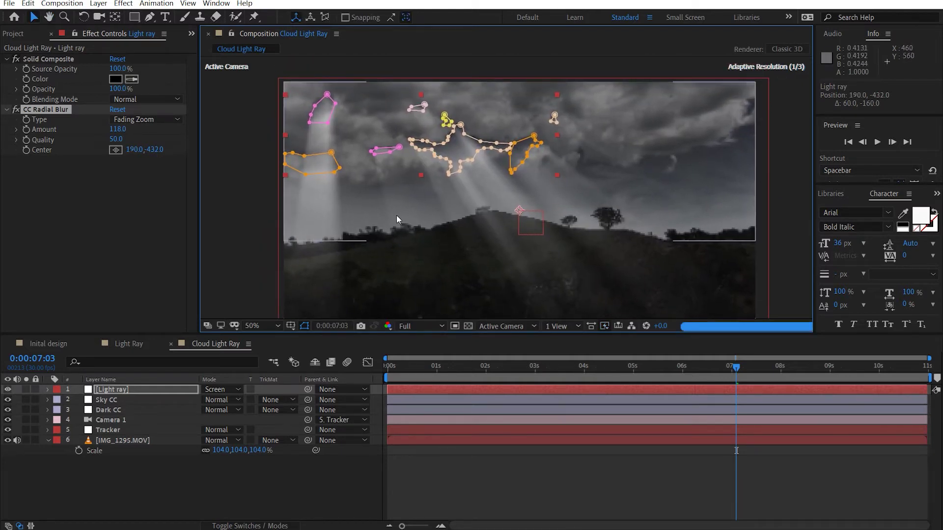
# Step: Set the Light ray layer's radial blur Amount to 70 and Quality to 90
pyautogui.moveTo(118, 129); pyautogui.dragTo(96, 129)
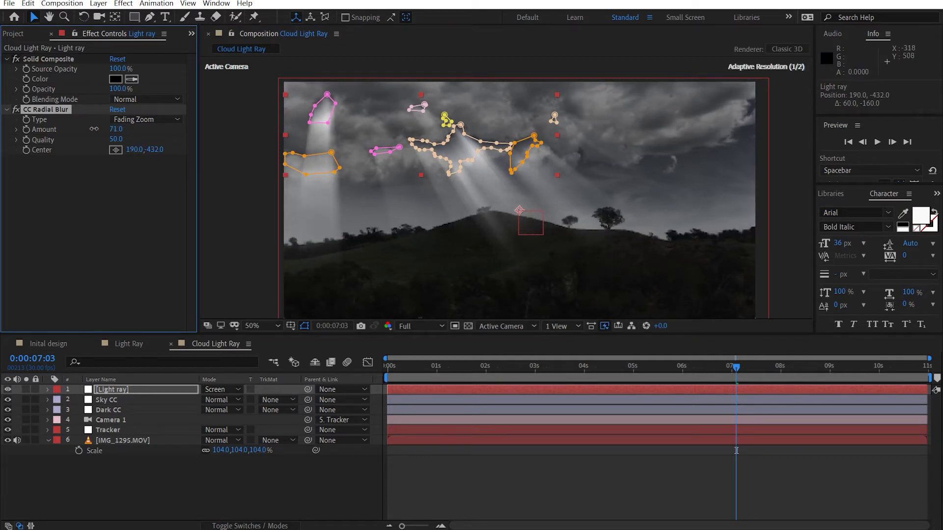
pyautogui.click(111, 140)
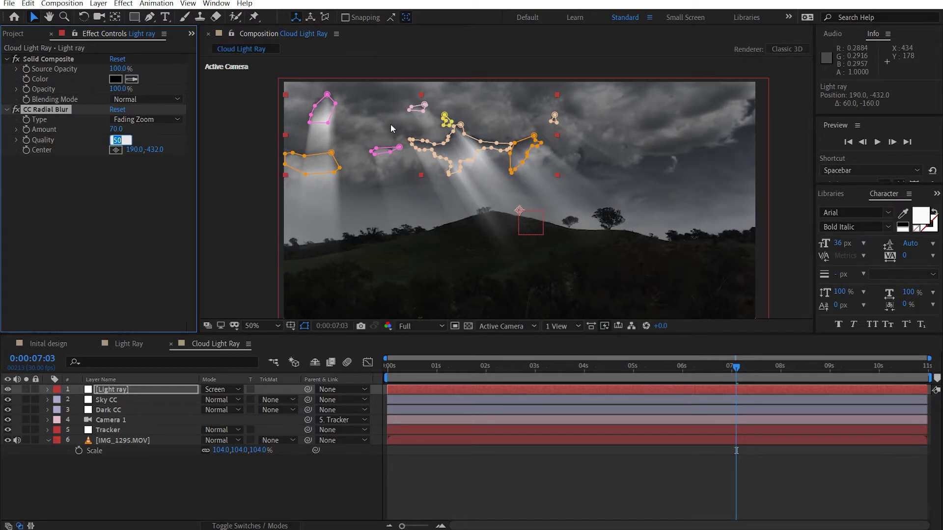
pyautogui.write('90')
pyautogui.press('Return')
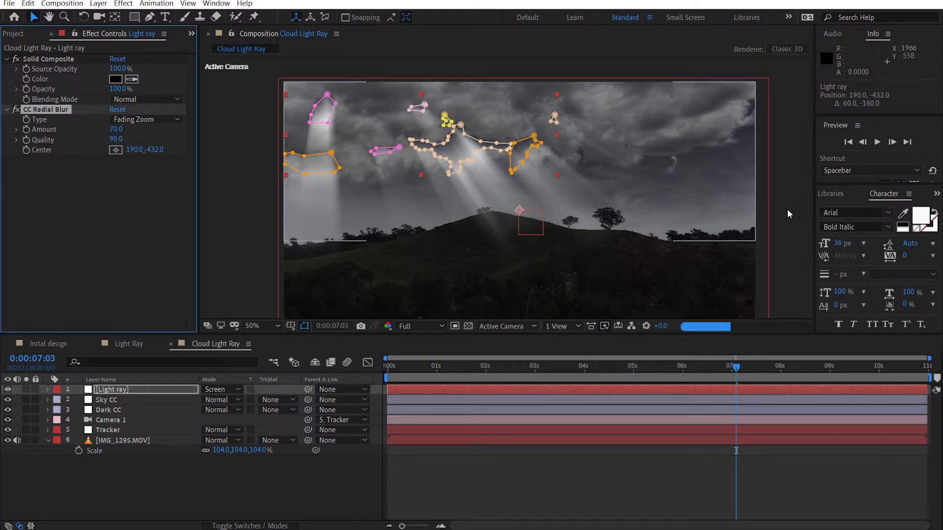
pyautogui.click(776, 195)
pyautogui.press('h')
pyautogui.moveTo(452, 219); pyautogui.dragTo(477, 220)
pyautogui.press('v')
pyautogui.click(94, 224)
# Step: Apply a Curves effect to the Light ray layer and bend its Alpha channel curve strongly upward
pyautogui.hotkey('ctrl', 'space')
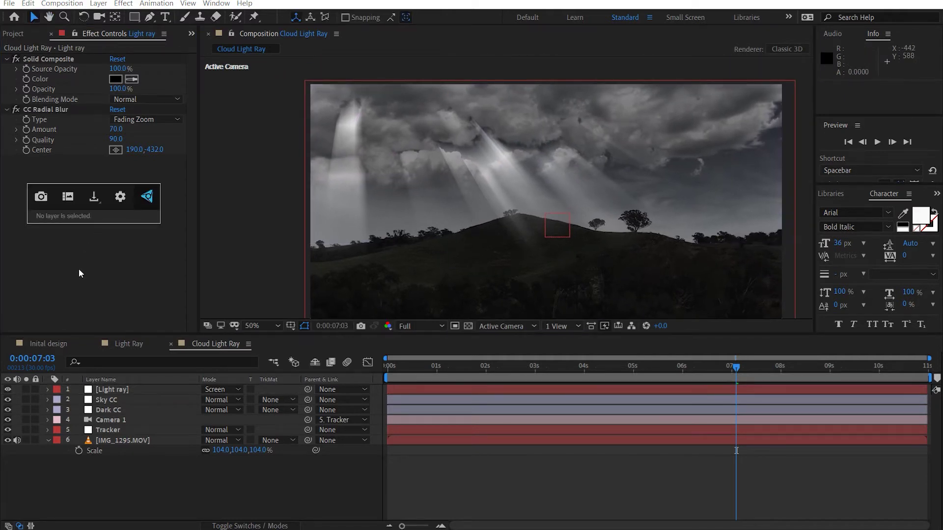
pyautogui.click(120, 389)
pyautogui.hotkey('ctrl', 'space')
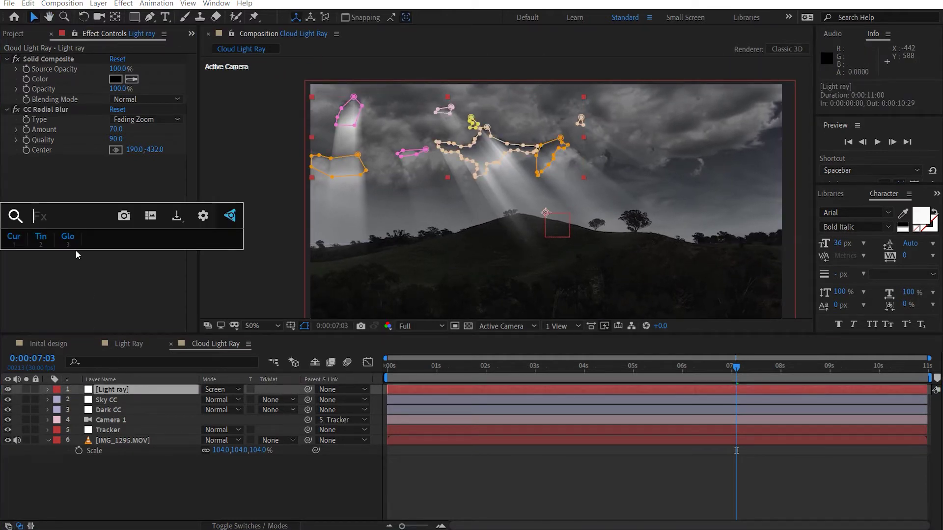
pyautogui.press('1')
pyautogui.click(147, 108)
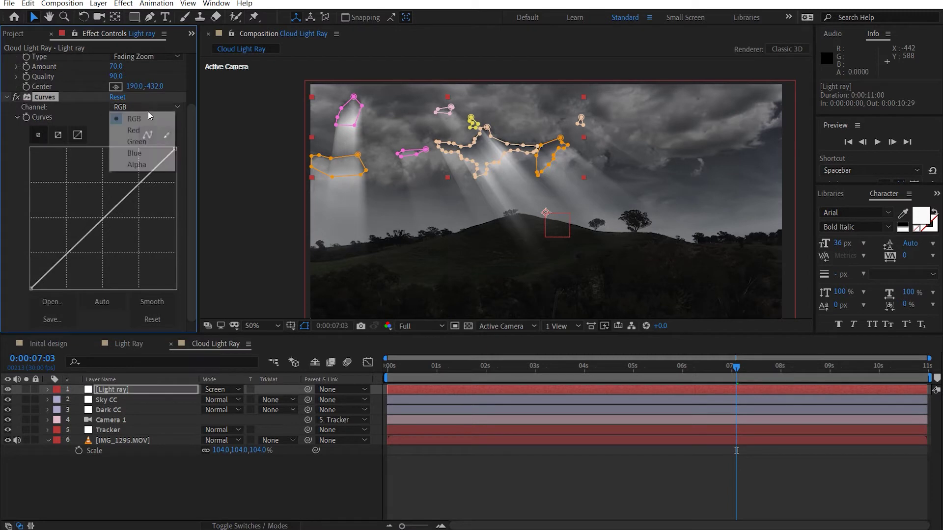
pyautogui.click(156, 165)
pyautogui.moveTo(96, 224); pyautogui.dragTo(71, 201)
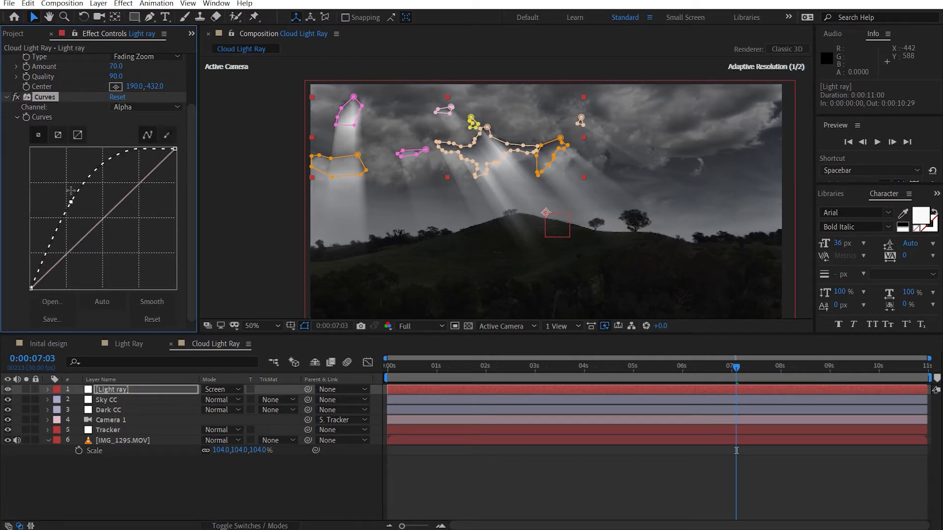
# Step: Raise the midtones of the Light ray layer's RGB curve and collapse its effect settings
pyautogui.click(142, 107)
pyautogui.click(132, 115)
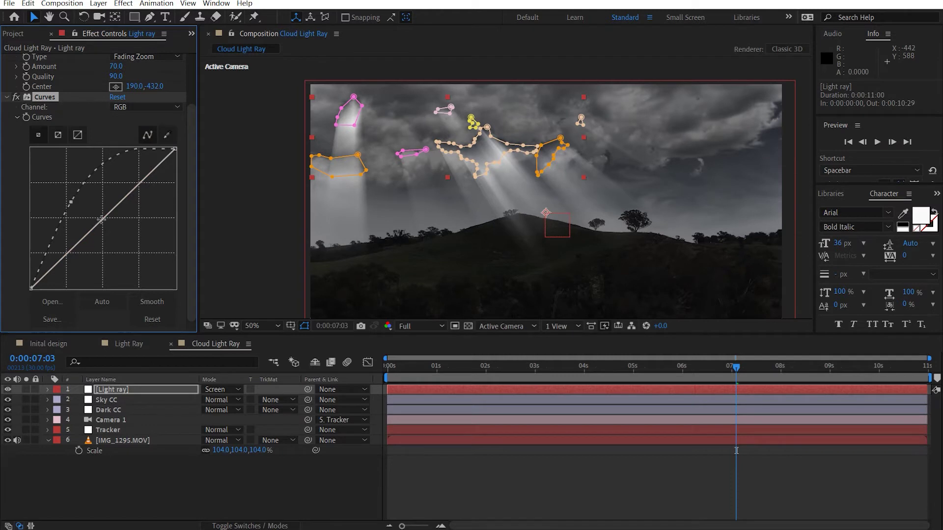
pyautogui.moveTo(102, 219); pyautogui.dragTo(88, 208)
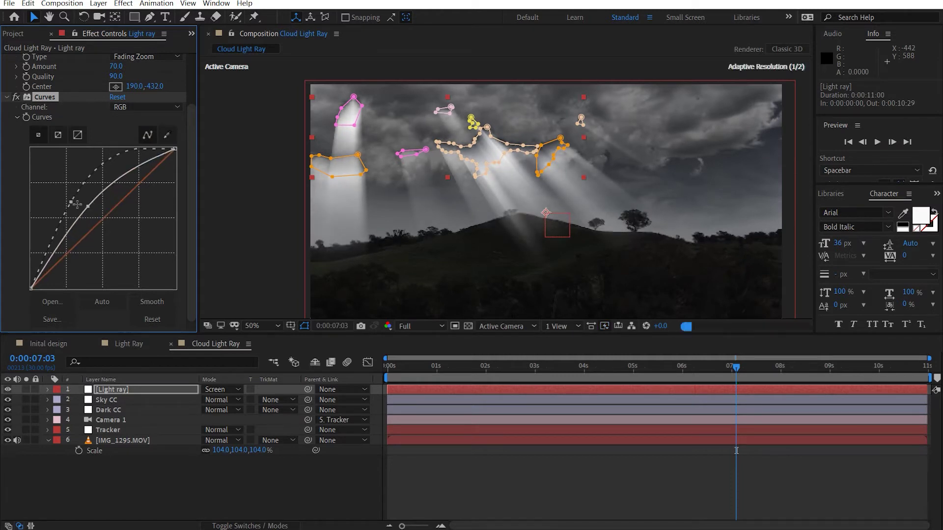
pyautogui.click(8, 97)
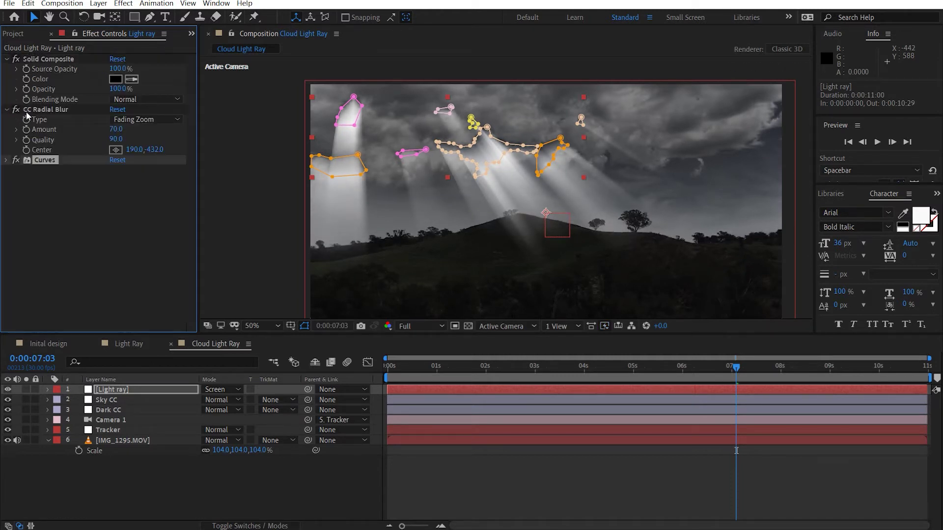
pyautogui.click(7, 58)
pyautogui.click(7, 69)
pyautogui.click(34, 142)
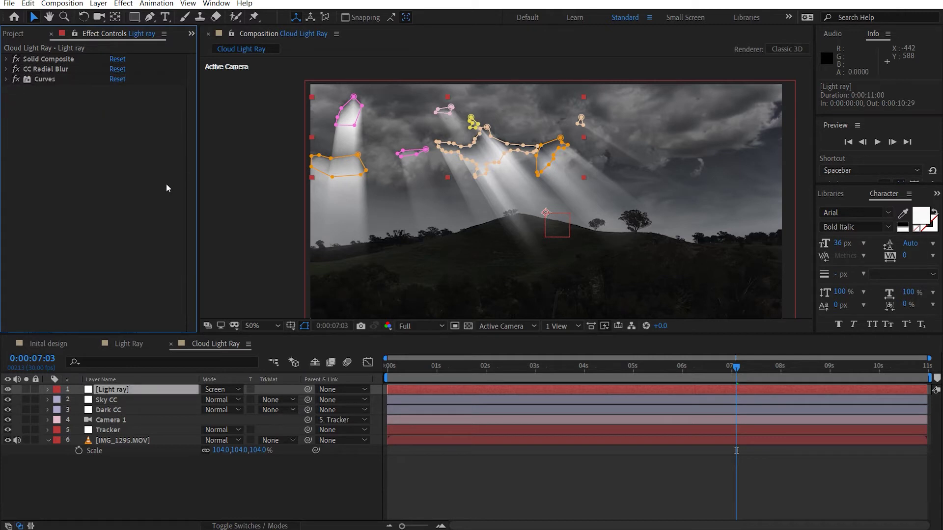
# Step: Apply a Tint effect to the Light ray layer and collapse its settings
pyautogui.hotkey('ctrl', 'space')
pyautogui.write('tint')
pyautogui.click(58, 196)
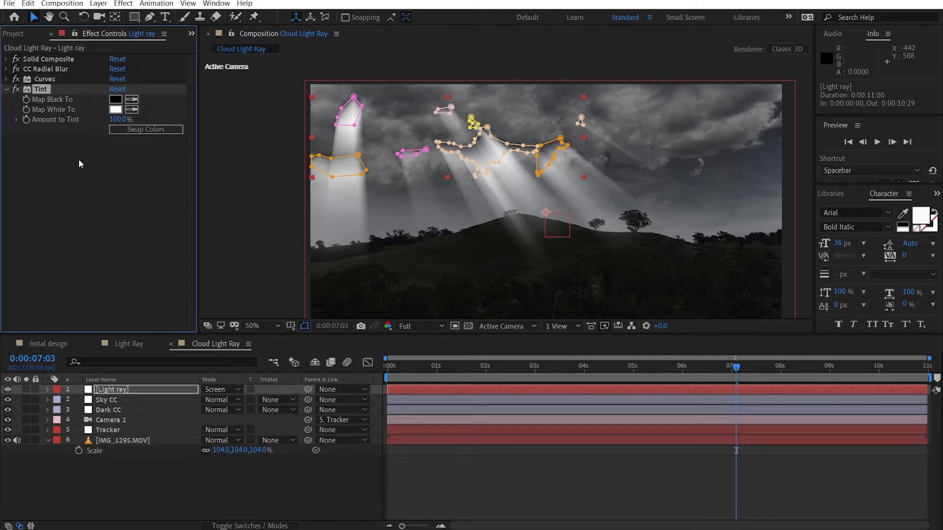
pyautogui.click(118, 119)
pyautogui.press('Return')
pyautogui.click(285, 164)
pyautogui.click(7, 89)
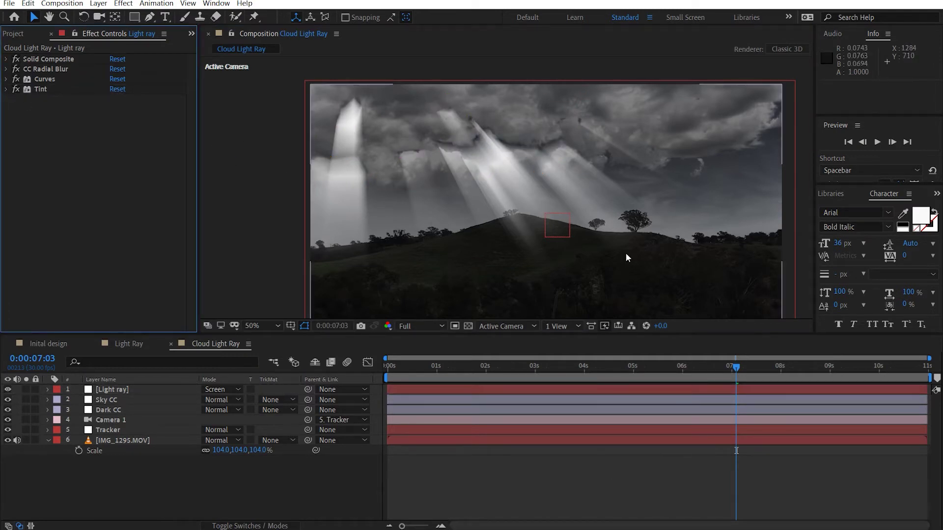
# Step: Add blue-sky-with-clouds-texture.jpg from the Footage folder to the composition as the topmost layer
pyautogui.scroll(2, 474, 151)
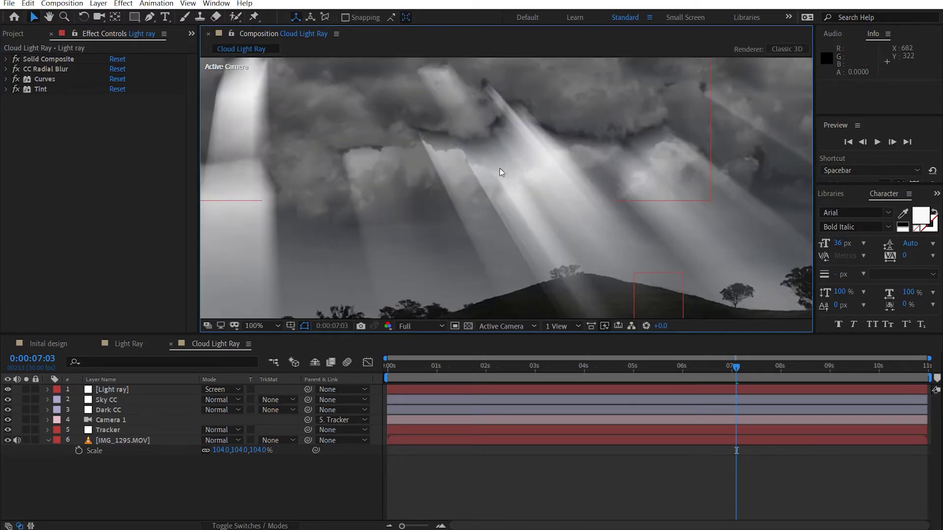
pyautogui.click(16, 34)
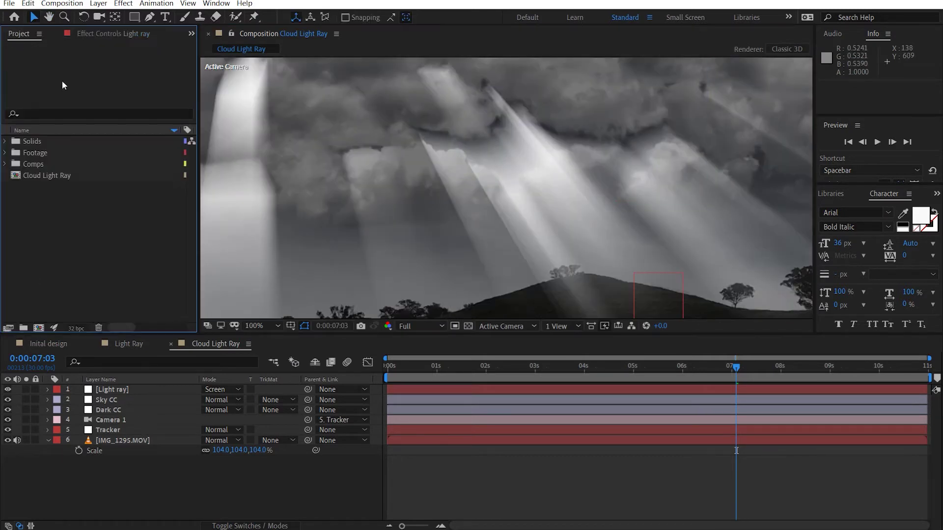
pyautogui.click(6, 164)
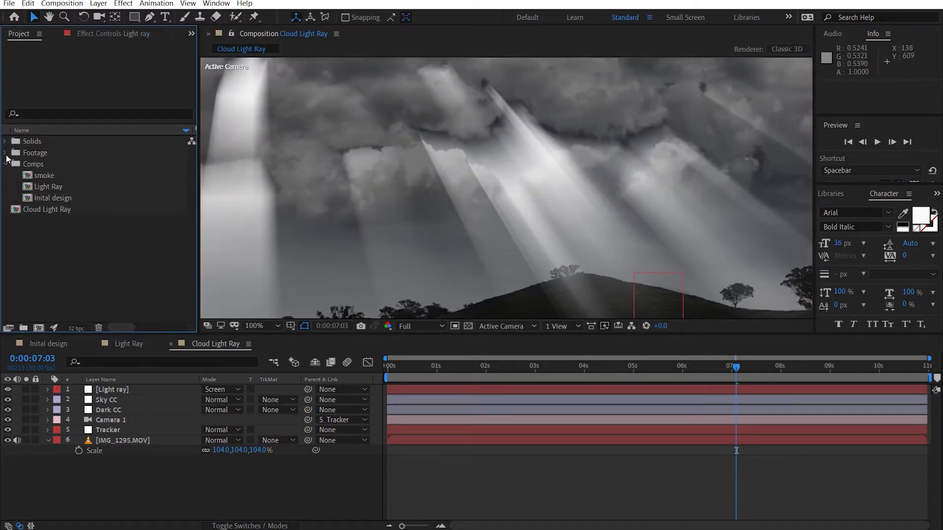
pyautogui.click(6, 163)
pyautogui.click(5, 152)
pyautogui.moveTo(63, 207); pyautogui.dragTo(134, 386)
pyautogui.scroll(-6, 511, 206)
pyautogui.scroll(2, 511, 206)
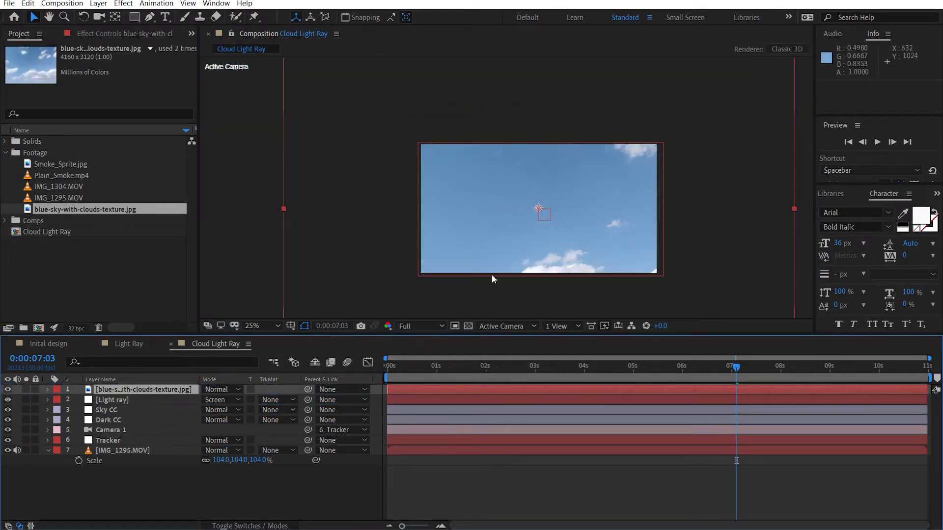
# Step: Scale the blue sky texture layer to 48% and move it down to position 960, 704
pyautogui.press('s')
pyautogui.moveTo(239, 400); pyautogui.dragTo(216, 407)
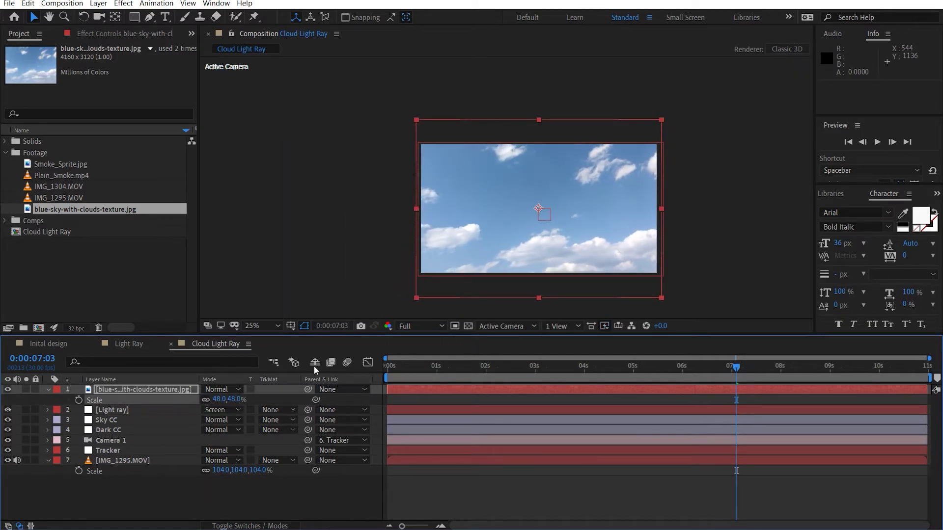
pyautogui.moveTo(546, 221); pyautogui.dragTo(546, 240)
pyautogui.moveTo(574, 195); pyautogui.dragTo(574, 197)
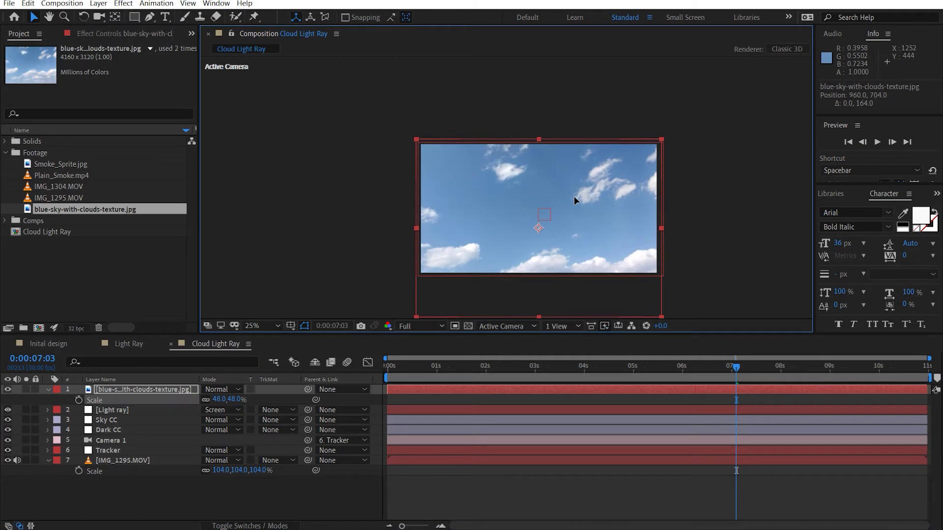
pyautogui.moveTo(484, 220); pyautogui.dragTo(459, 204)
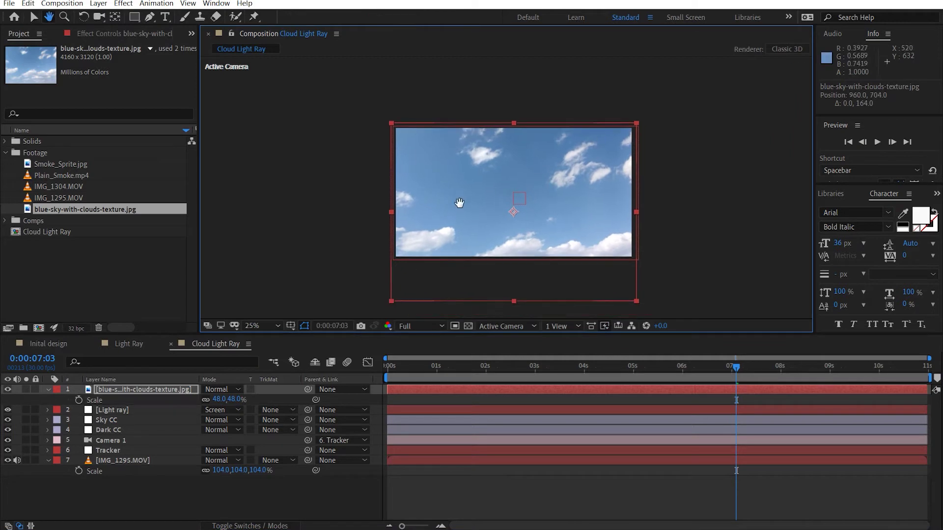
# Step: Duplicate the Light ray layer above the blue sky texture and disable the copy's Solid Composite and CC Radial Blur effects
pyautogui.click(49, 389)
pyautogui.click(130, 400)
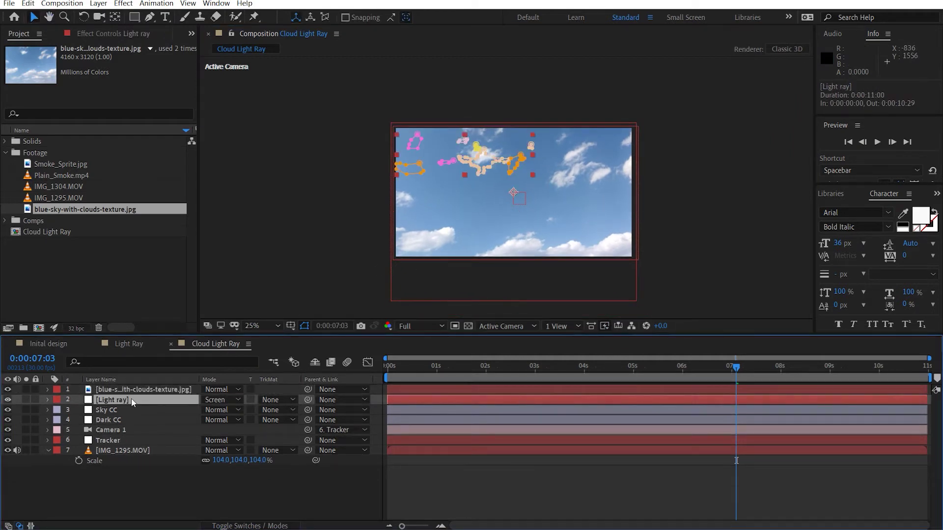
pyautogui.hotkey('ctrl', 'd')
pyautogui.moveTo(133, 400); pyautogui.dragTo(189, 389)
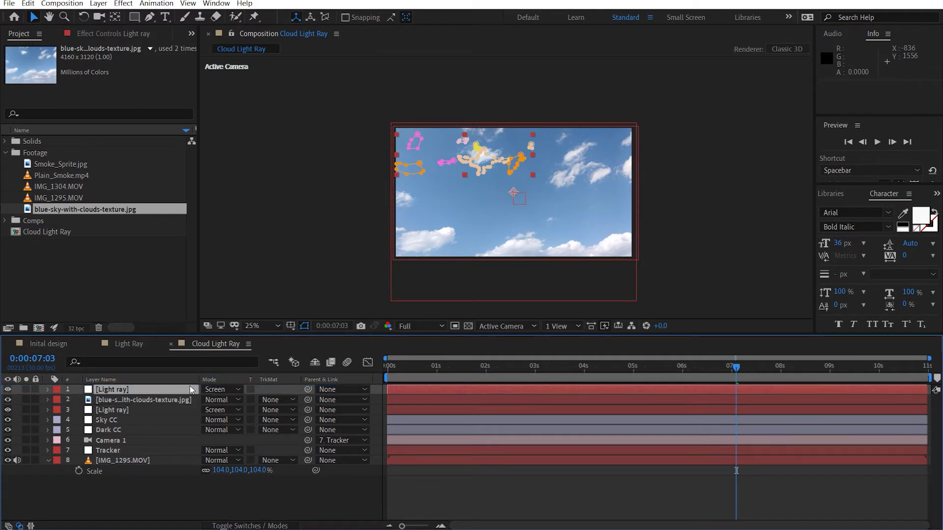
pyautogui.click(93, 34)
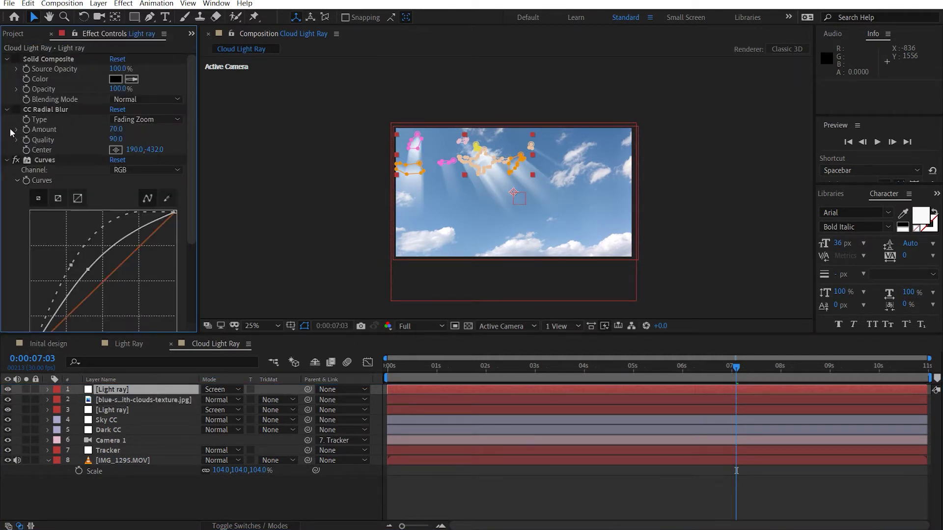
pyautogui.press('.')
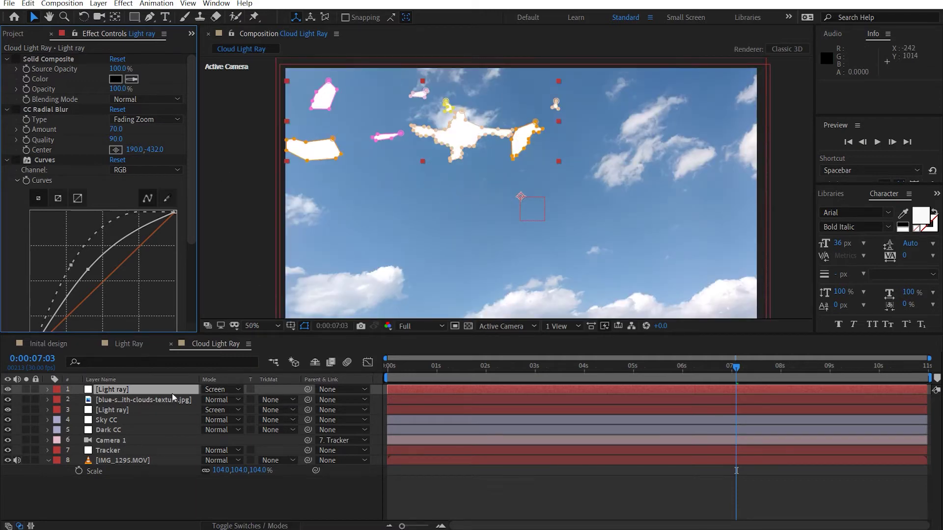
# Step: Set the blue sky texture layer's track matte to Alpha Matte using the Light ray copy above it
pyautogui.click(177, 399)
pyautogui.click(275, 403)
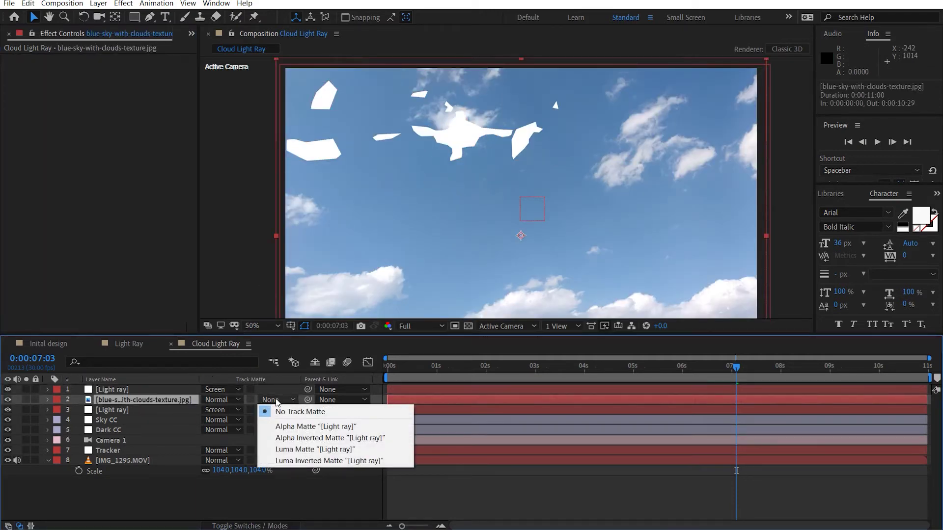
pyautogui.click(310, 427)
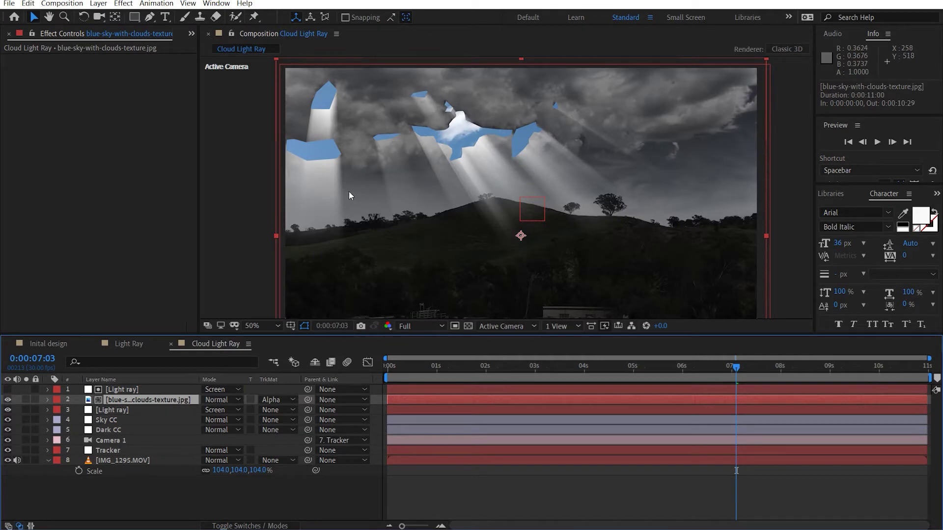
pyautogui.scroll(4, 462, 246)
pyautogui.scroll(-2, 511, 208)
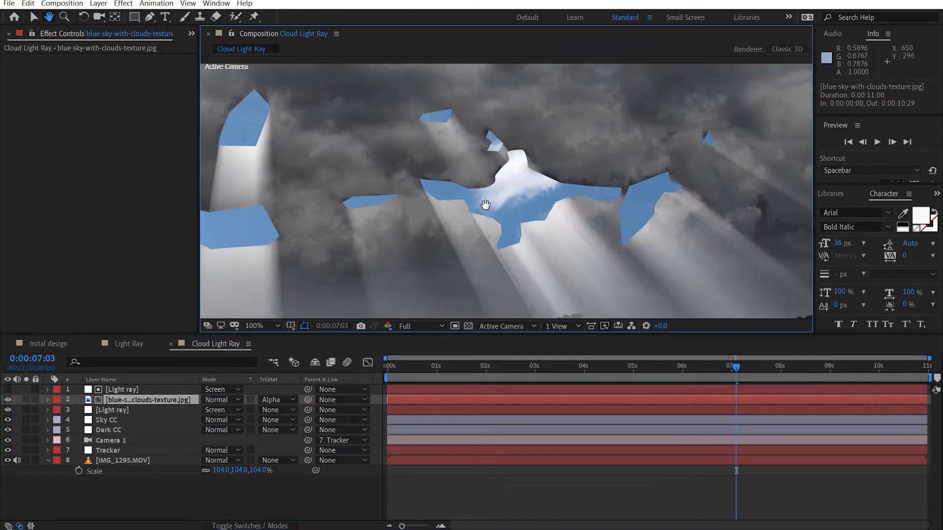
pyautogui.moveTo(495, 184); pyautogui.dragTo(481, 187)
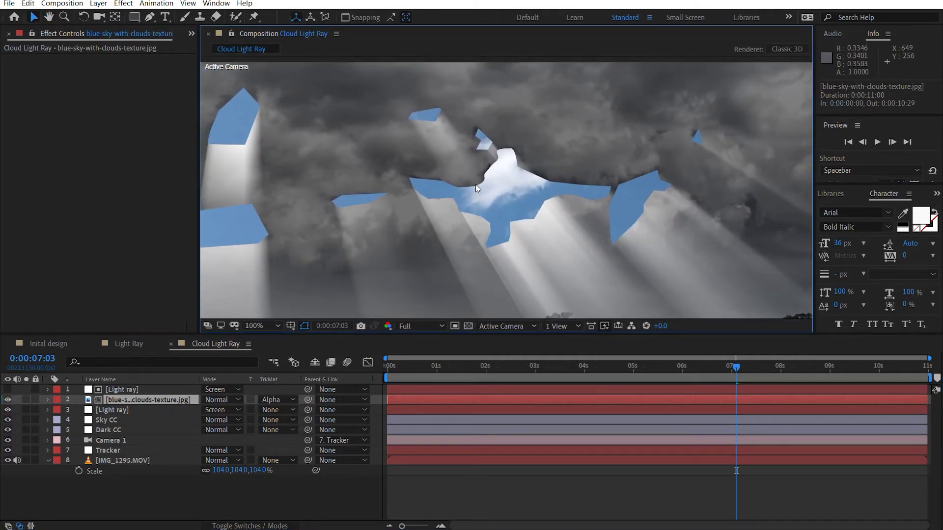
# Step: Rename the blue sky texture layer as sky
pyautogui.moveTo(343, 150); pyautogui.dragTo(439, 150)
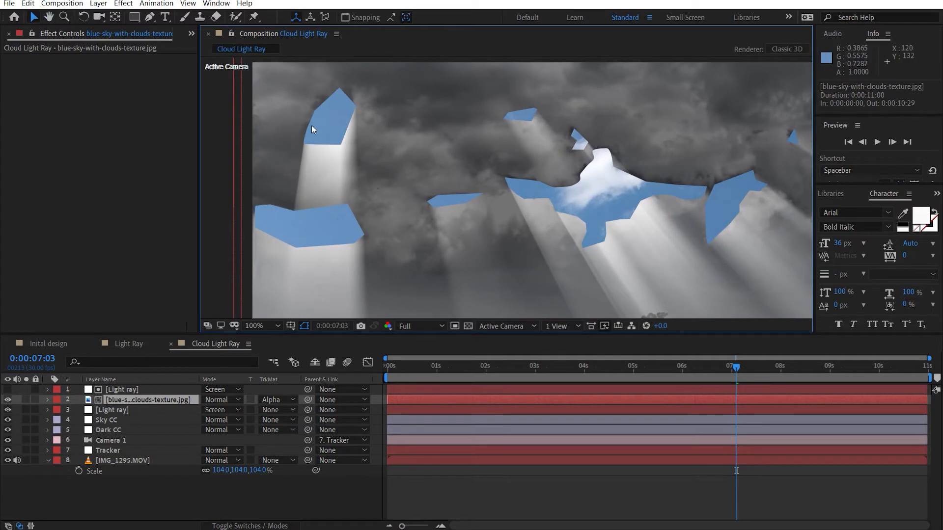
pyautogui.click(135, 399)
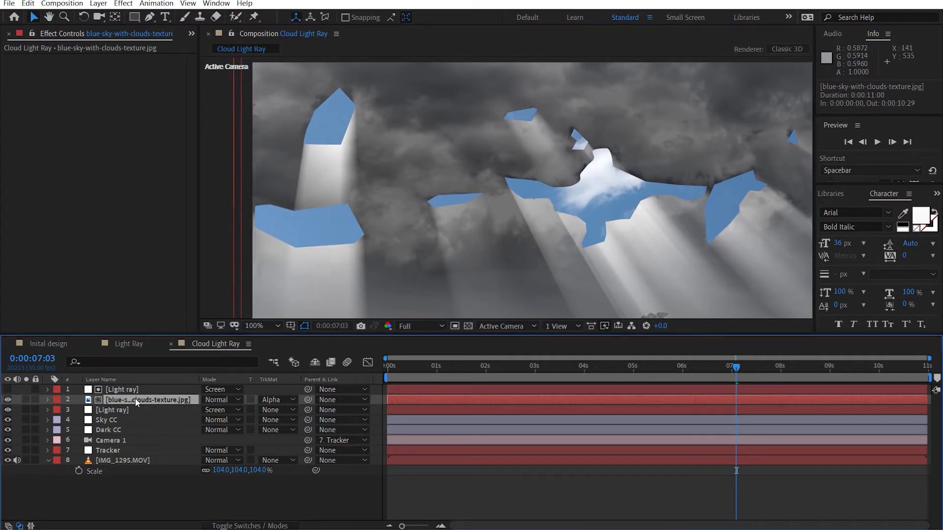
pyautogui.press('Return')
pyautogui.write('sky')
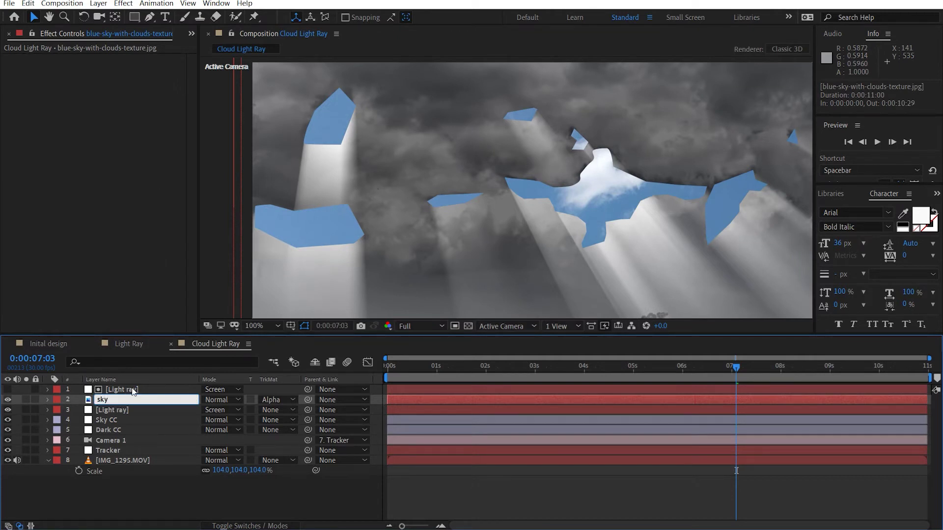
# Step: Set the mask feather of all eight masks on the topmost Light ray copy to 30 pixels
pyautogui.click(133, 391)
pyautogui.press('f')
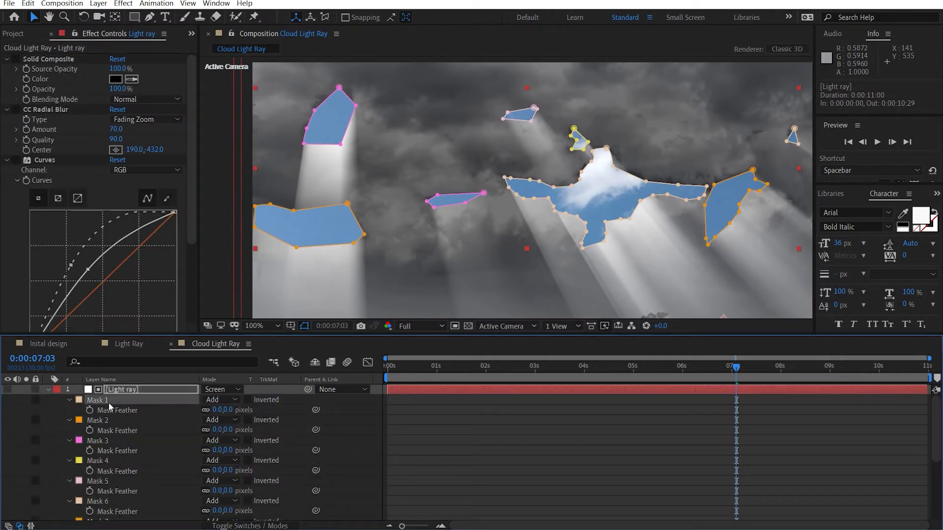
pyautogui.scroll(-3, 143, 464)
pyautogui.keyDown('shift'); pyautogui.click(119, 481); pyautogui.keyUp('shift')
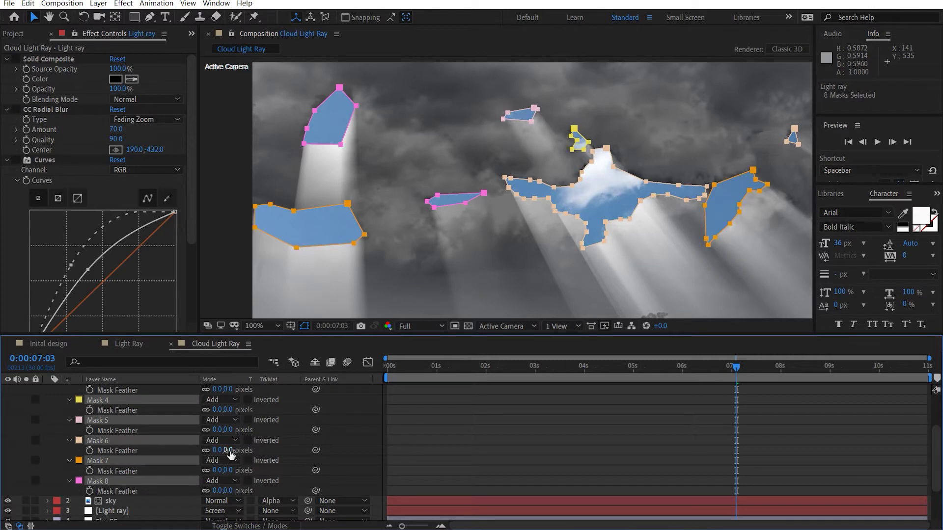
pyautogui.click(235, 450)
pyautogui.write('30')
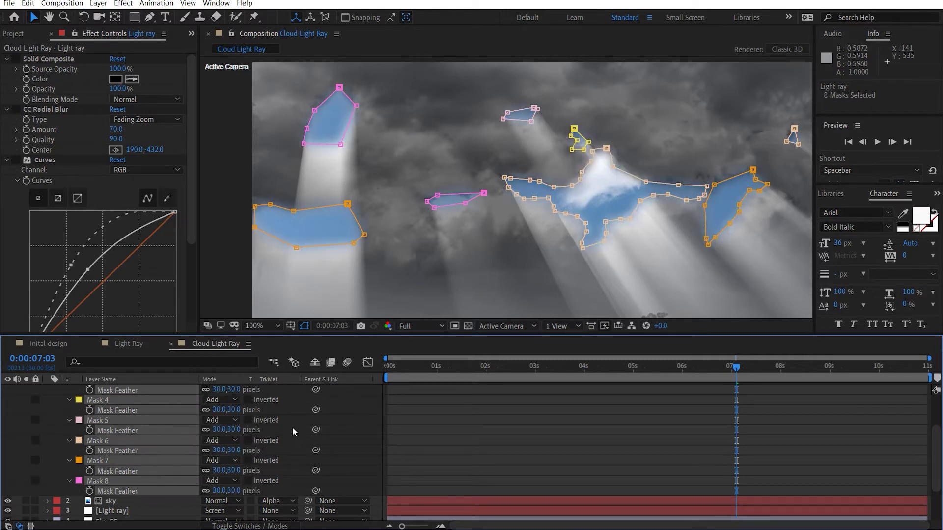
pyautogui.click(452, 192)
pyautogui.scroll(-1, 453, 192)
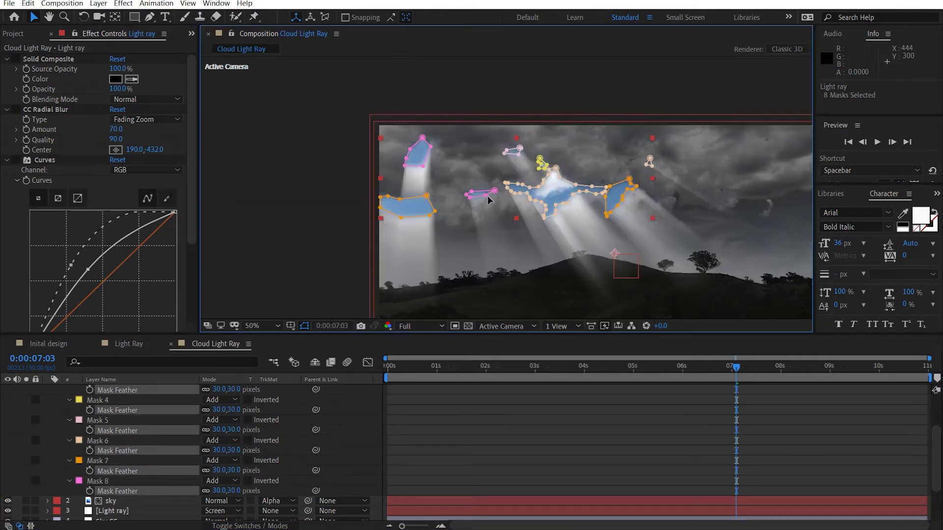
pyautogui.click(304, 188)
pyautogui.moveTo(536, 206); pyautogui.dragTo(480, 207)
pyautogui.scroll(1, 481, 208)
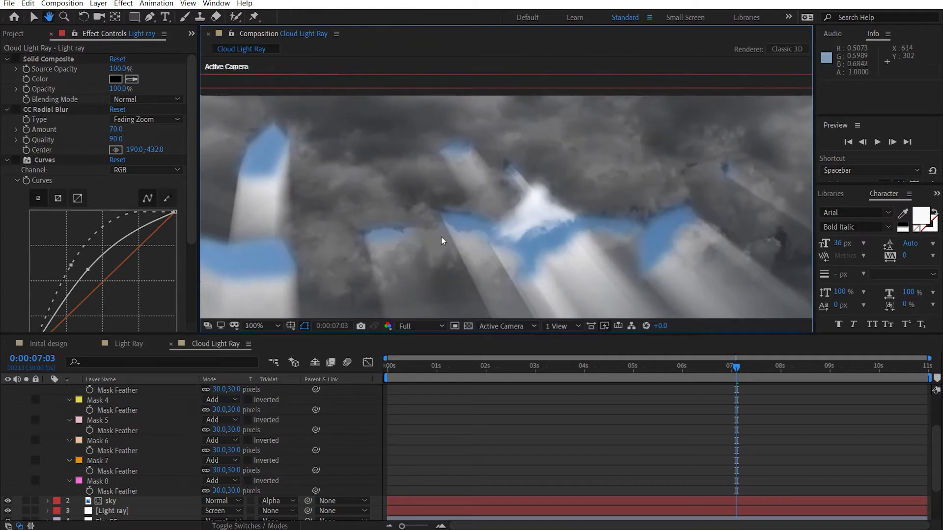
# Step: Apply a Curves effect to the sky layer and raise the RGB curve's midtones to brighten the blue
pyautogui.scroll(3, 129, 414)
pyautogui.click(122, 392)
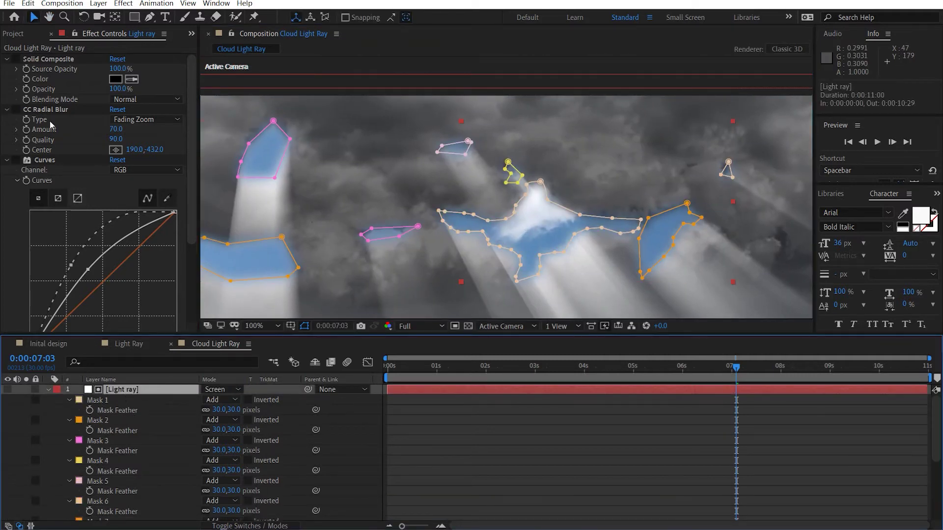
pyautogui.scroll(-3, 60, 108)
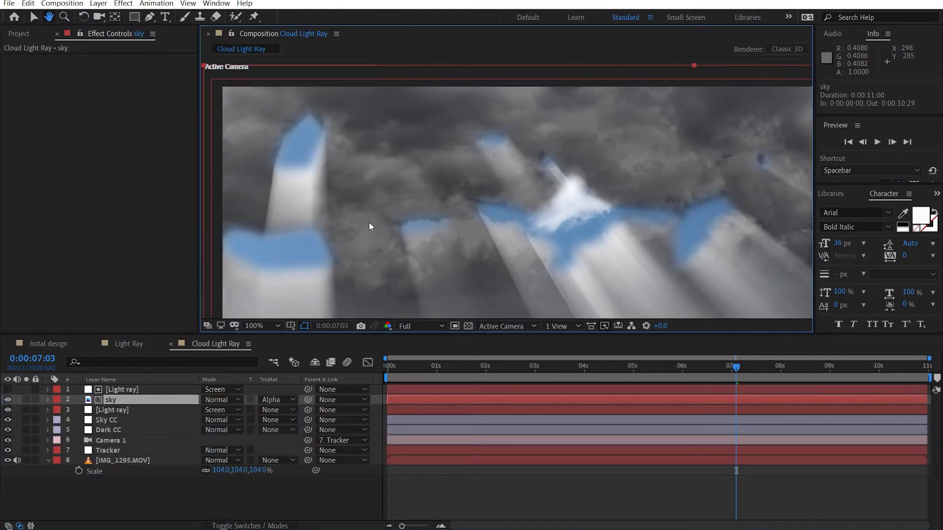
pyautogui.press('v')
pyautogui.click(87, 170)
pyautogui.hotkey('ctrl', 'space')
pyautogui.press('Return')
pyautogui.moveTo(91, 191); pyautogui.dragTo(89, 170)
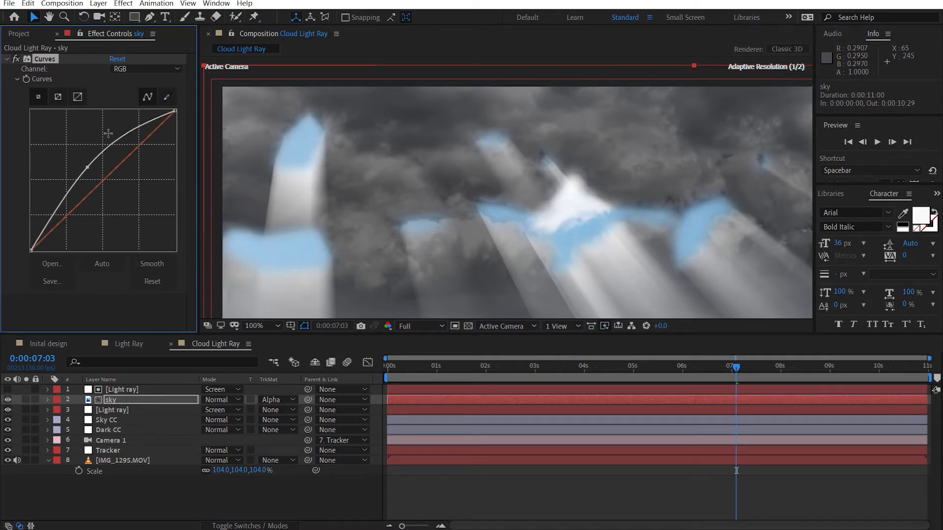
# Step: Add a Tint effect to the sky layer and set Amount to Tint to 15%
pyautogui.click(6, 59)
pyautogui.hotkey('ctrl', 'space')
pyautogui.press('2')
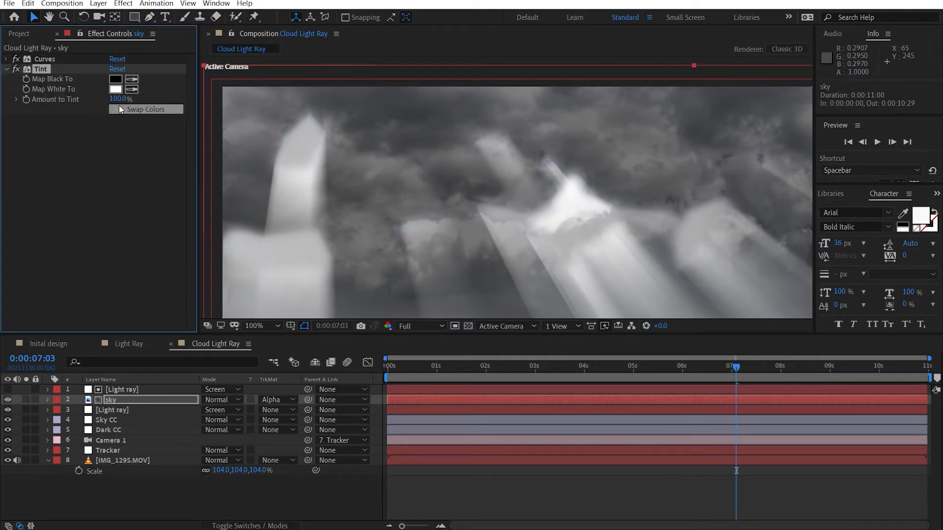
pyautogui.moveTo(115, 99); pyautogui.dragTo(68, 99)
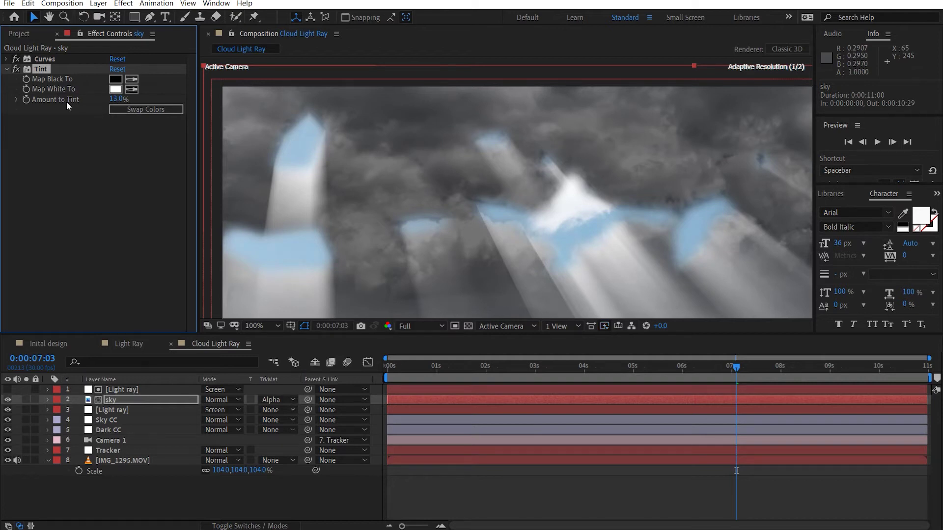
pyautogui.click(123, 99)
pyautogui.write('15')
pyautogui.press('Return')
pyautogui.scroll(-1, 437, 159)
pyautogui.moveTo(600, 187); pyautogui.dragTo(596, 157)
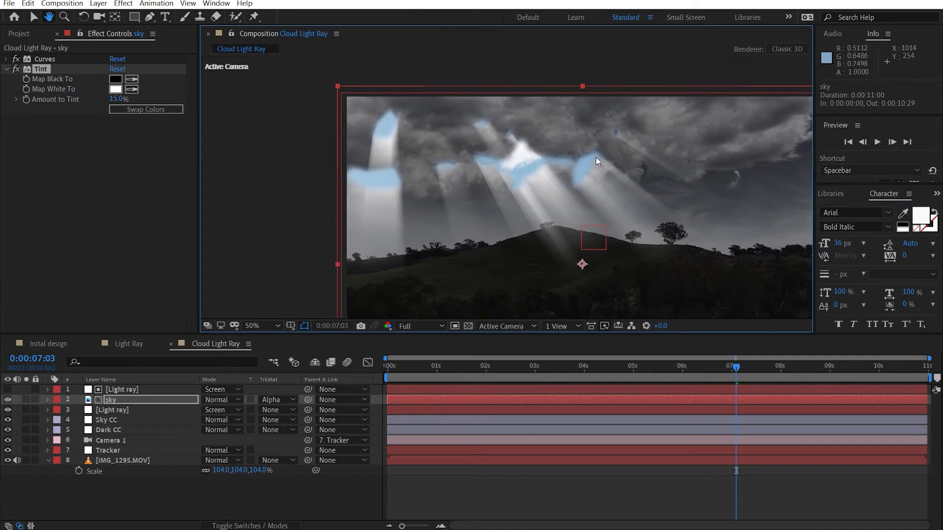
pyautogui.scroll(2, 597, 158)
pyautogui.click(14, 70)
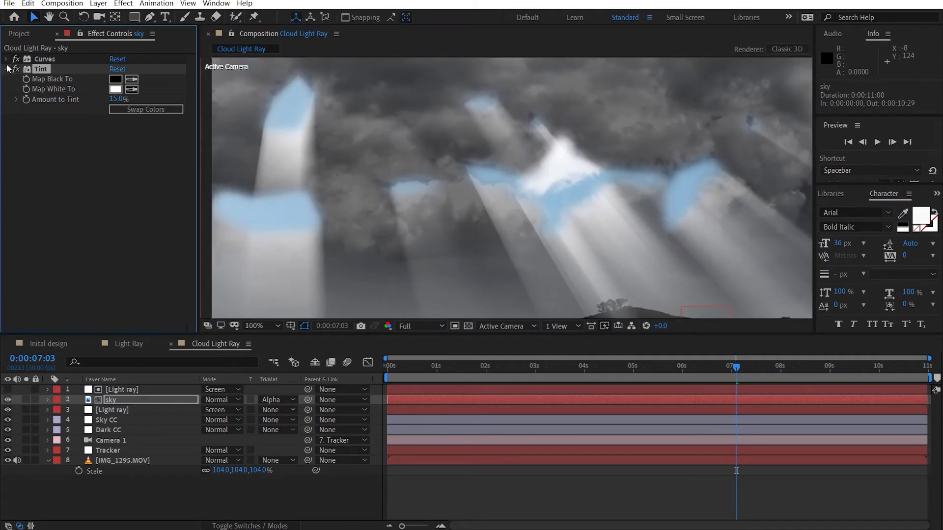
# Step: Lower the red curve's midtones and slightly raise the blue curve in the sky layer's Curves effect
pyautogui.click(6, 59)
pyautogui.click(86, 168)
pyautogui.moveTo(86, 168); pyautogui.dragTo(109, 191)
pyautogui.click(140, 69)
pyautogui.click(128, 79)
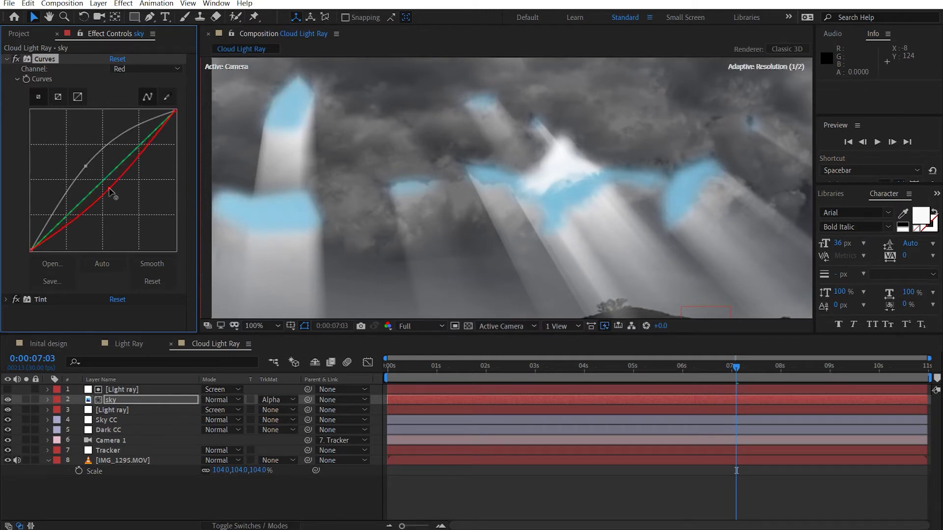
pyautogui.click(124, 68)
pyautogui.click(125, 114)
pyautogui.moveTo(98, 184); pyautogui.dragTo(95, 183)
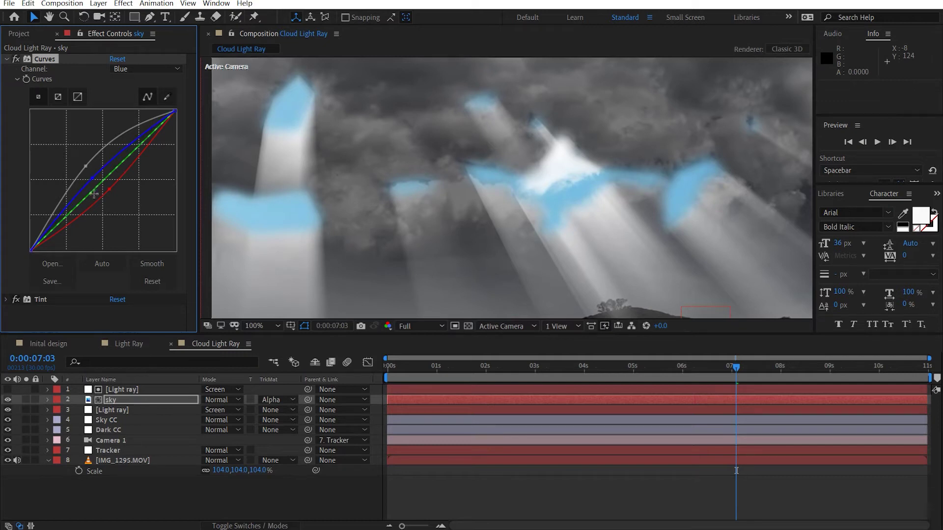
# Step: Set the sky layer's Amount to Tint to 30%
pyautogui.click(6, 300)
pyautogui.scroll(-1, 82, 318)
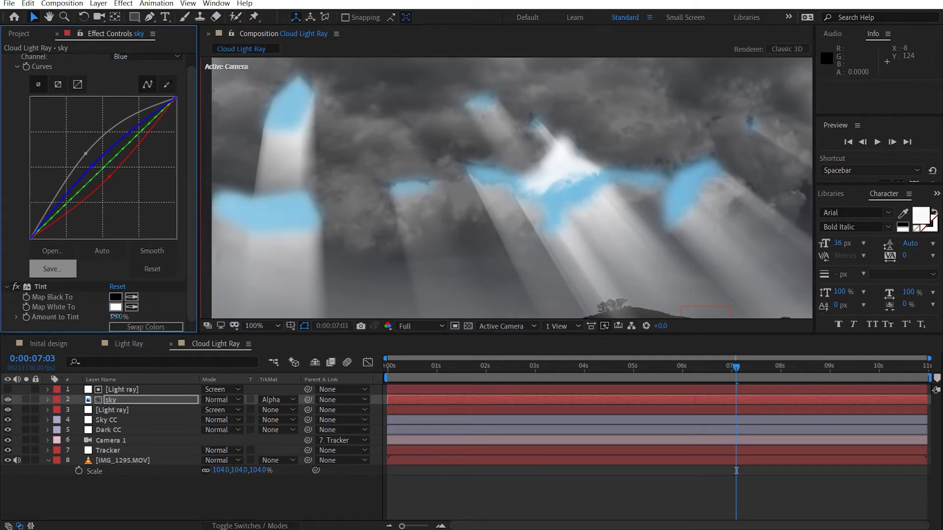
pyautogui.moveTo(116, 317); pyautogui.dragTo(125, 317)
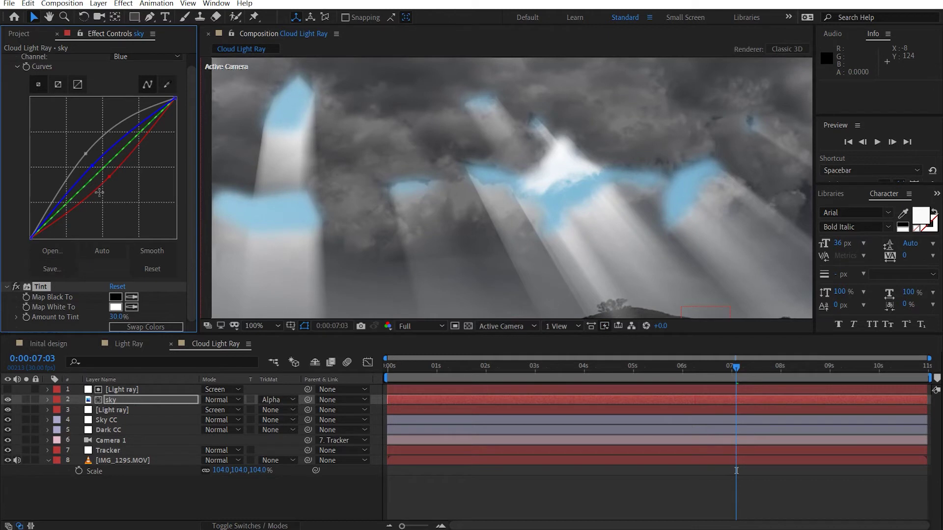
# Step: Lower the midtones of the sky layer's RGB curve slightly and collapse its Curves and Tint settings
pyautogui.moveTo(85, 157); pyautogui.dragTo(88, 164)
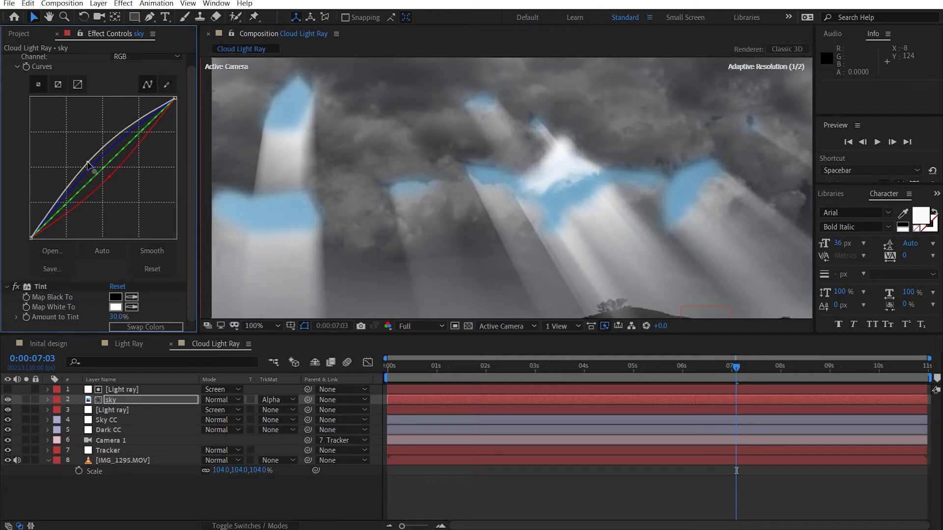
pyautogui.scroll(1, 7, 66)
pyautogui.click(6, 58)
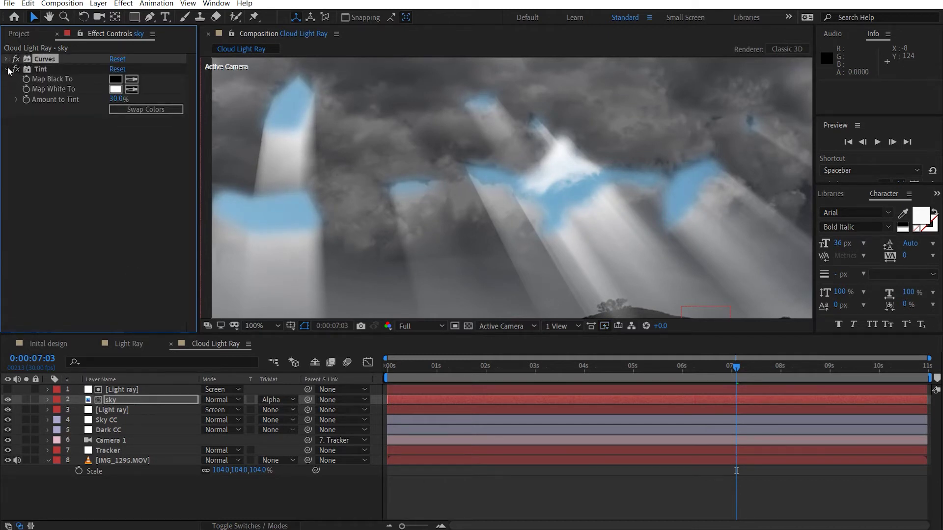
pyautogui.click(6, 68)
pyautogui.scroll(-2, 642, 198)
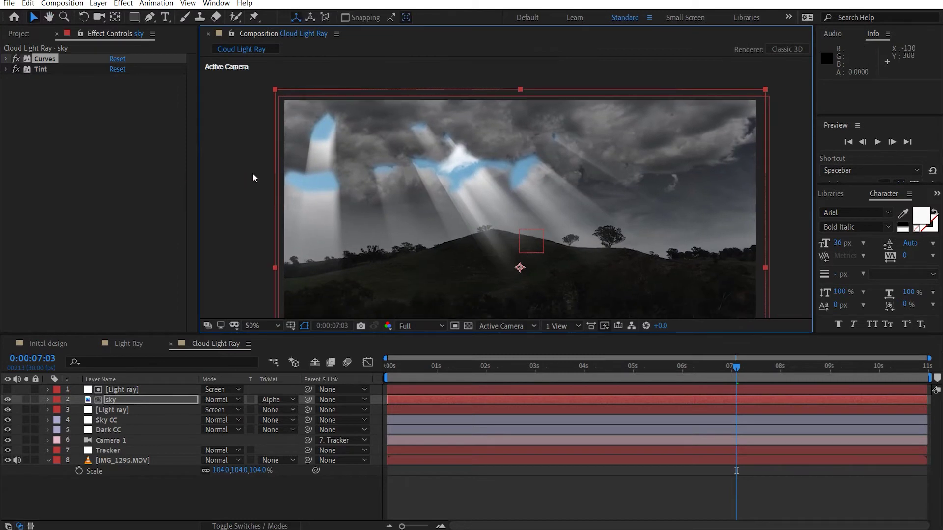
pyautogui.click(253, 173)
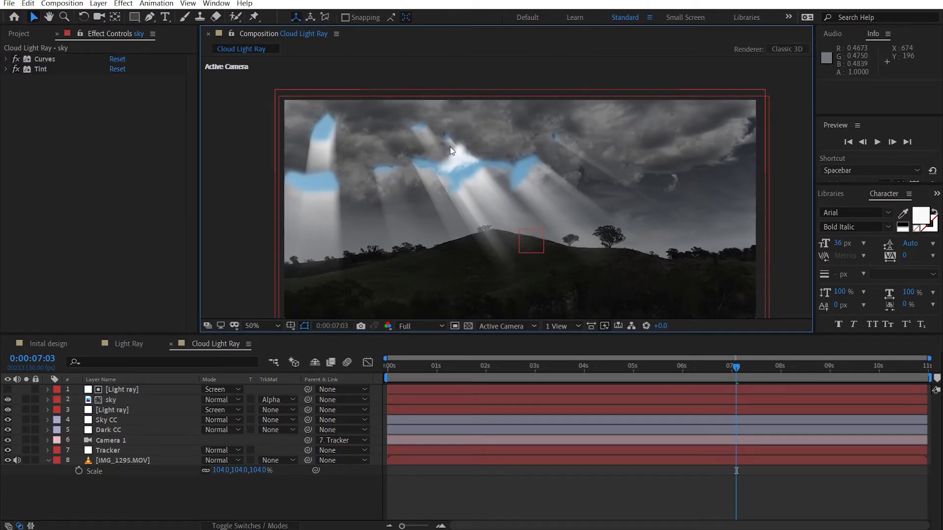
# Step: Add Plain_Smoke.mp4 from the Footage folder to the composition as the topmost layer
pyautogui.scroll(2, 422, 147)
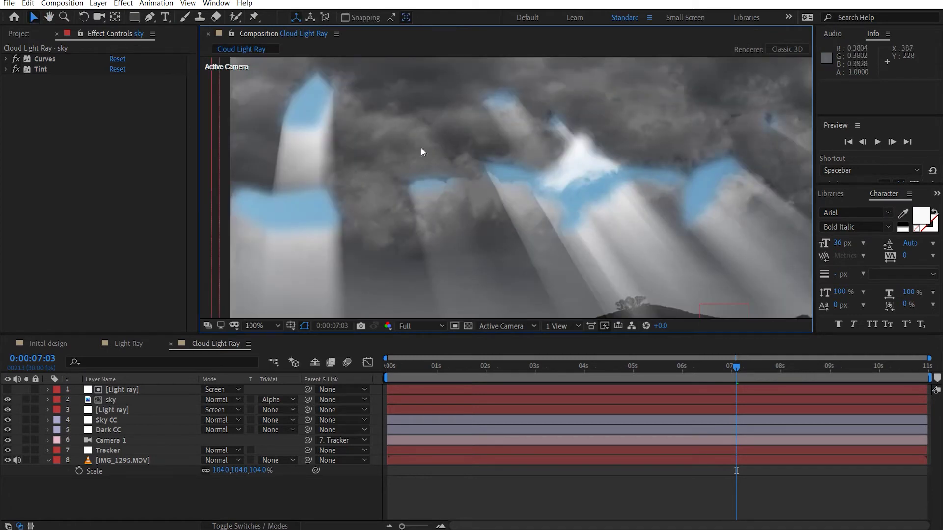
pyautogui.moveTo(483, 125); pyautogui.dragTo(434, 159)
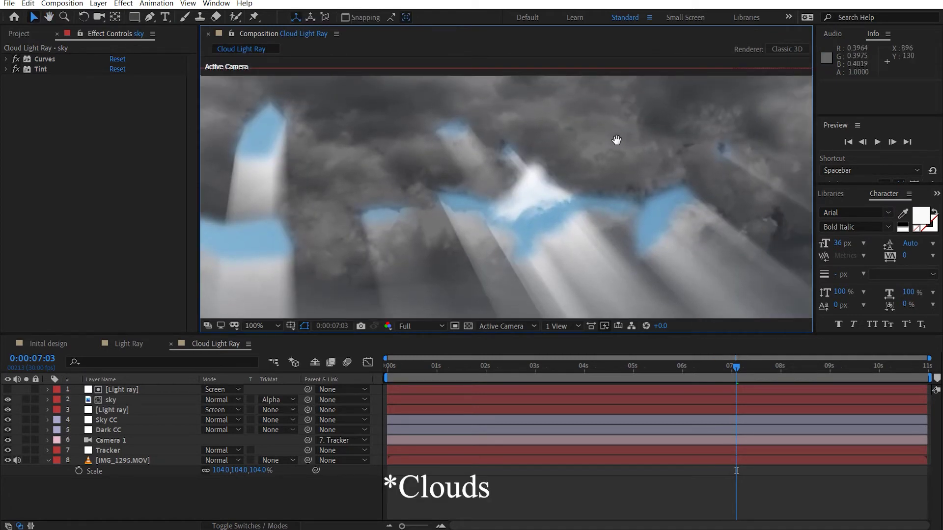
pyautogui.moveTo(528, 170); pyautogui.dragTo(478, 189)
pyautogui.scroll(-2, 497, 221)
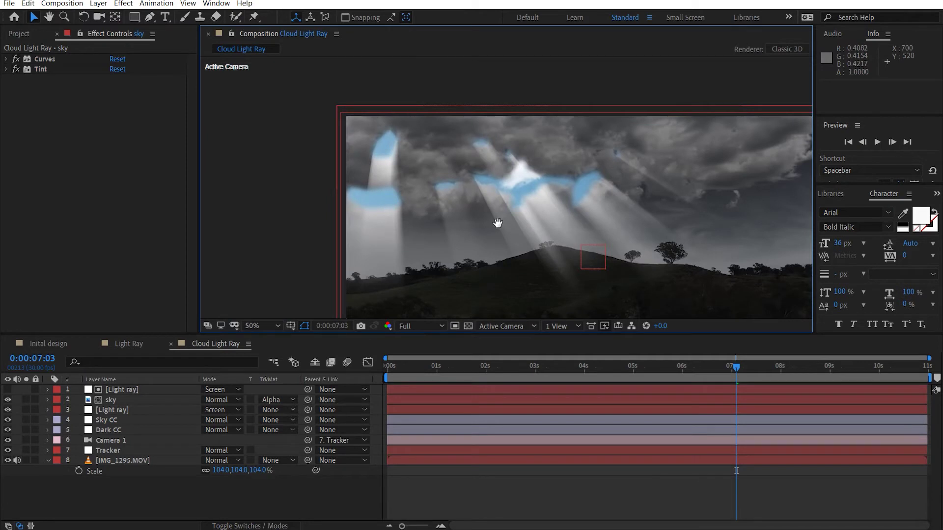
pyautogui.click(15, 35)
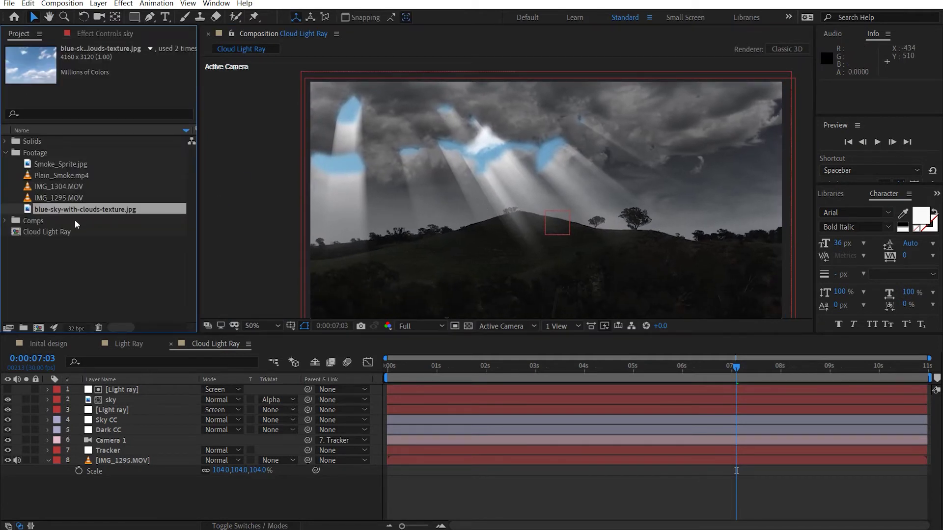
pyautogui.click(66, 176)
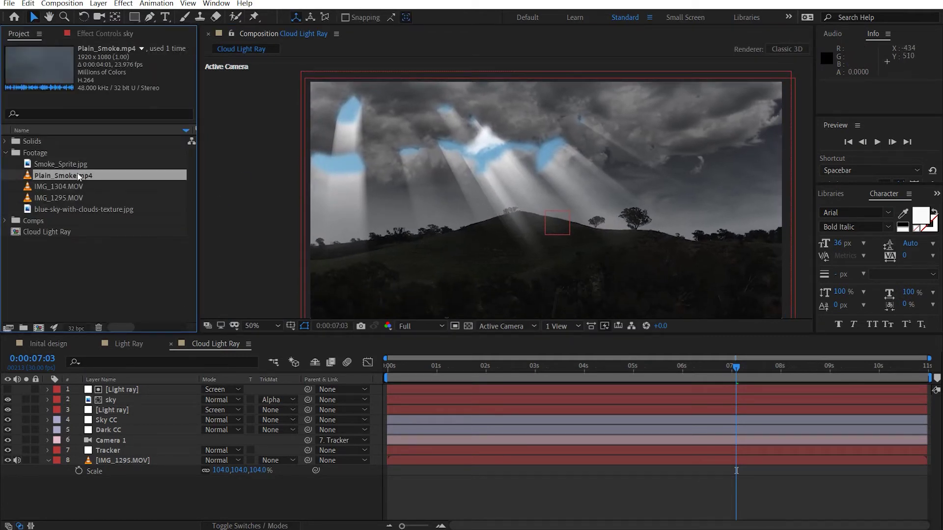
pyautogui.moveTo(79, 176); pyautogui.dragTo(148, 388)
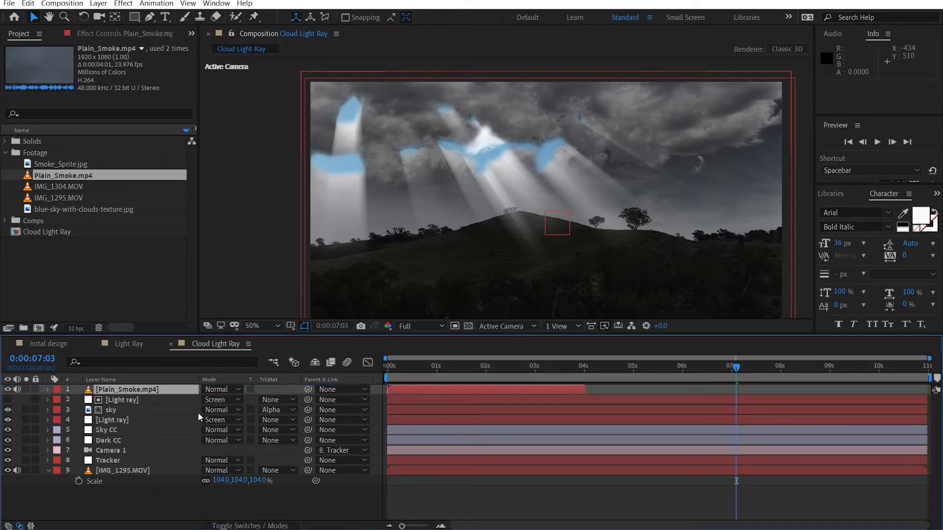
# Step: Time-stretch the Plain_Smoke layer by a factor of 300 and shift it about 6 frames earlier to span the whole composition
pyautogui.rightClick(139, 391)
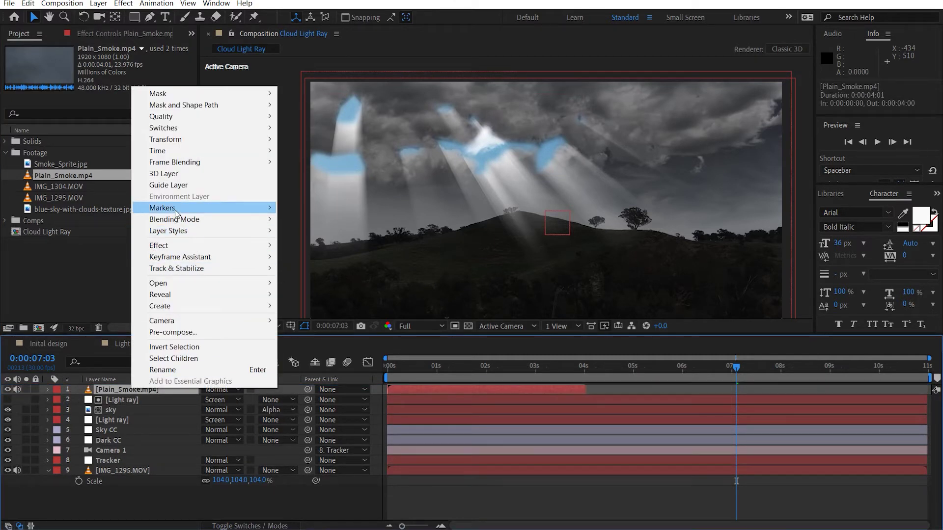
pyautogui.moveTo(180, 152)
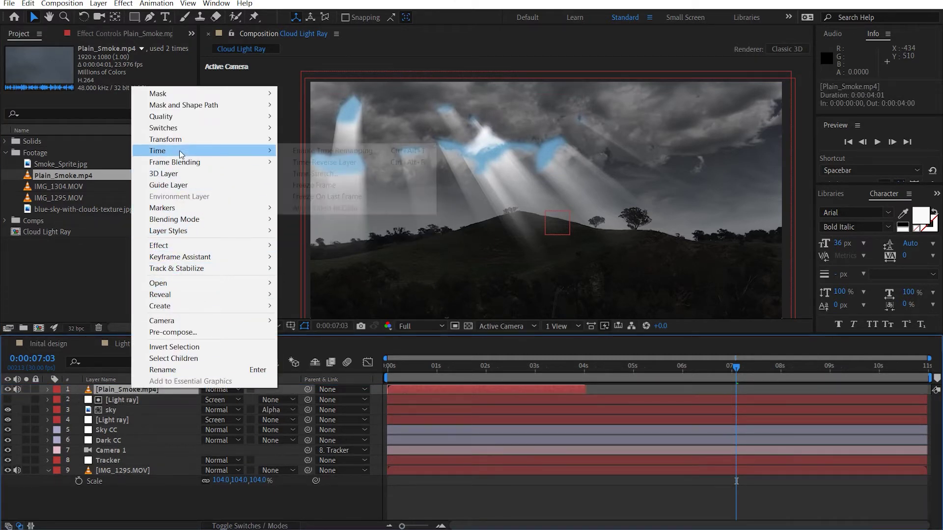
pyautogui.click(341, 175)
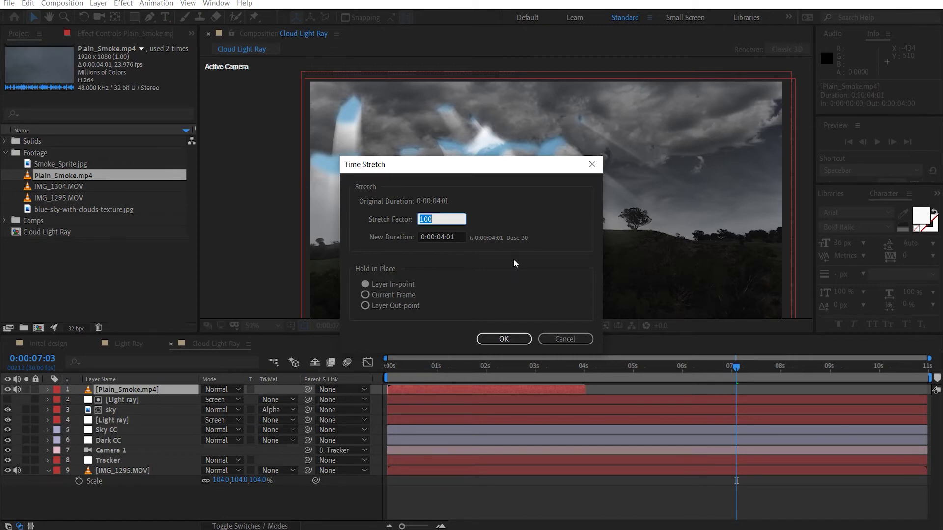
pyautogui.write('200')
pyautogui.press('Return')
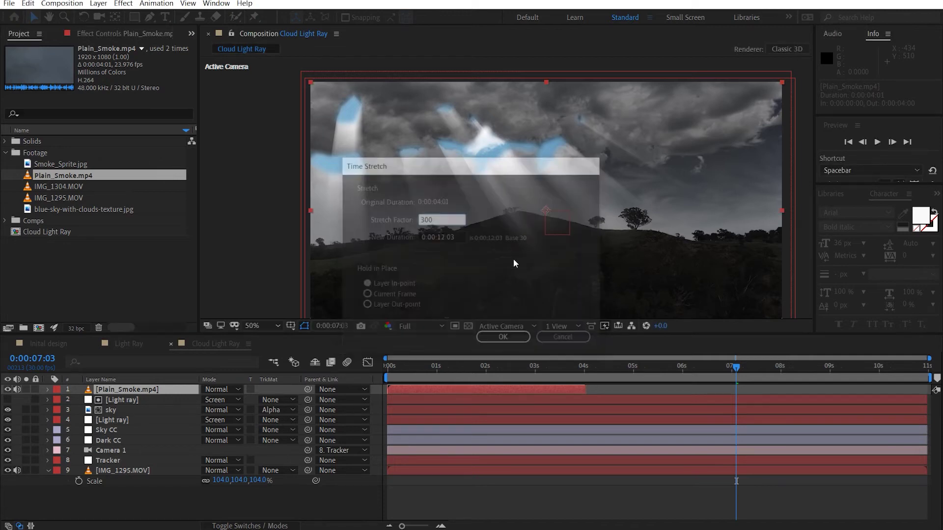
pyautogui.moveTo(442, 391); pyautogui.dragTo(432, 391)
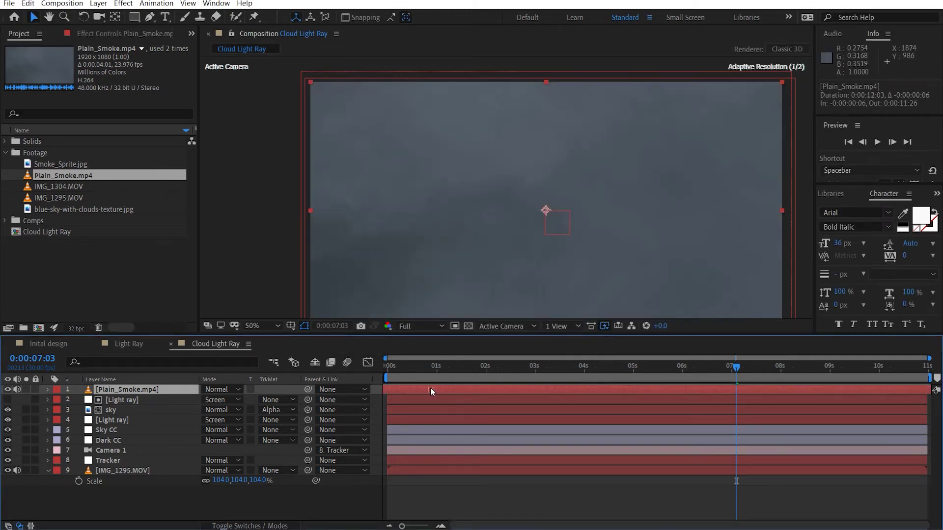
# Step: Set the Plain_Smoke layer's blending mode to Screen and move it below the lower Light ray layer, directly above Sky CC
pyautogui.click(217, 391)
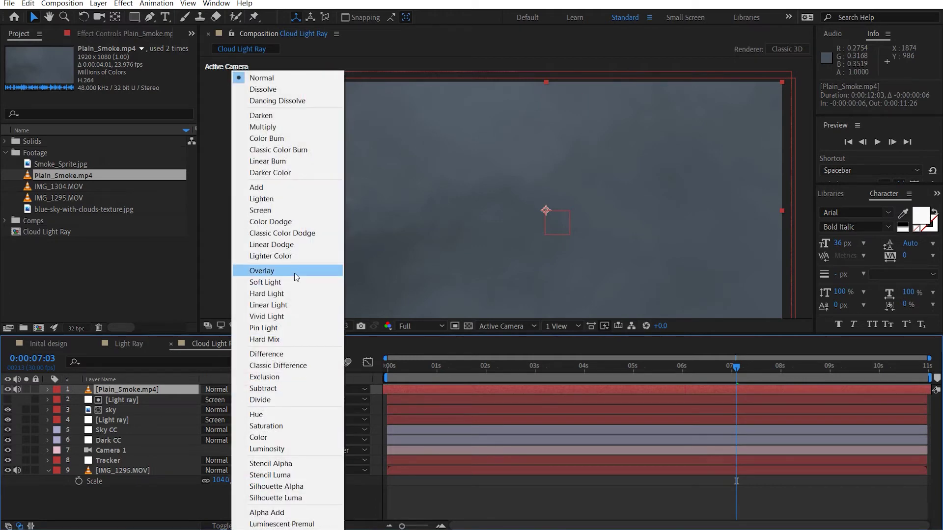
pyautogui.click(275, 210)
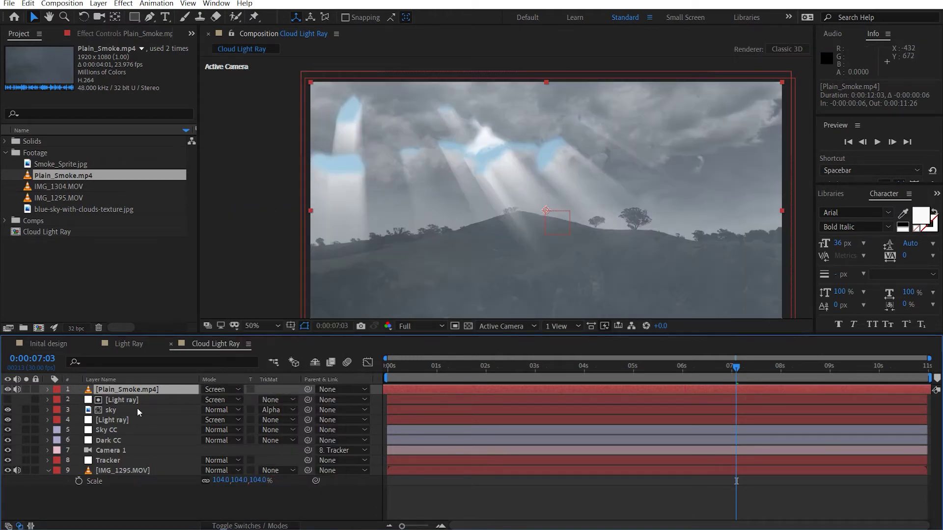
pyautogui.moveTo(124, 388); pyautogui.dragTo(311, 420)
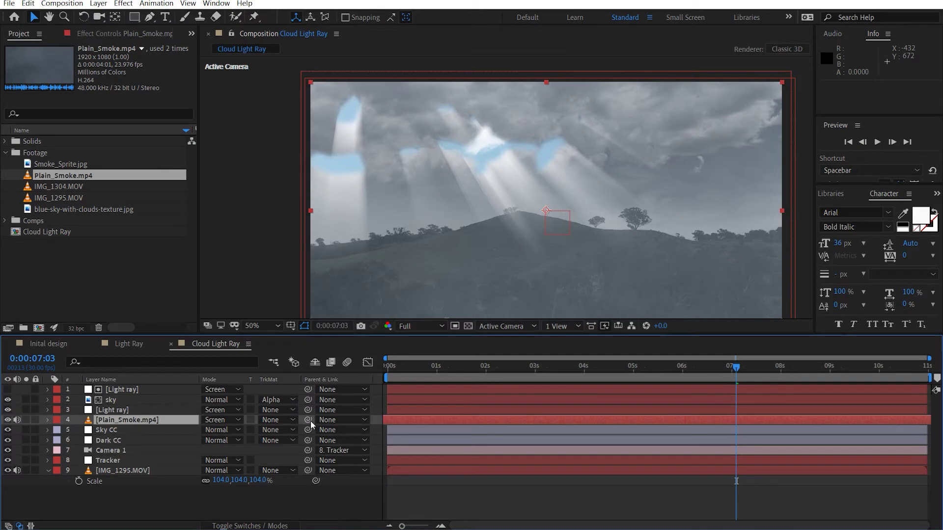
# Step: Set the Plain_Smoke layer's opacity to 30% and fit the composition view
pyautogui.press('t')
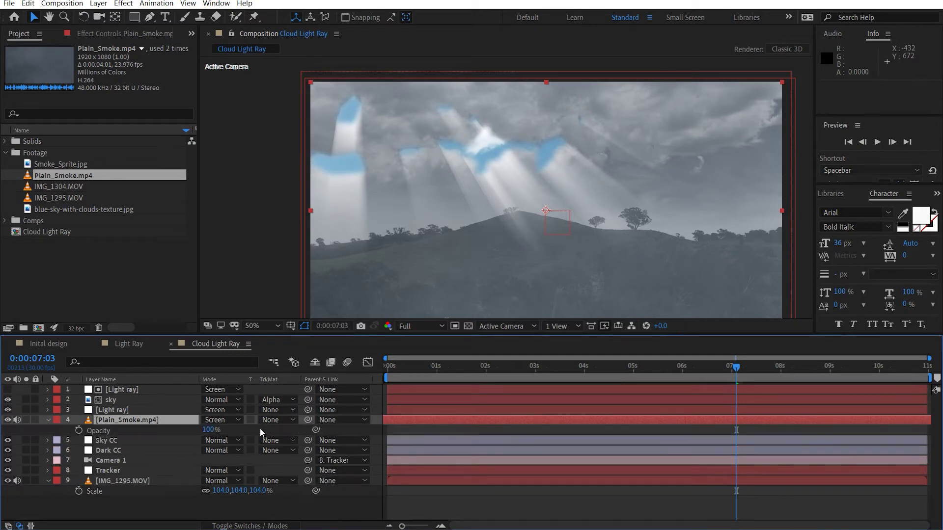
pyautogui.click(212, 430)
pyautogui.press('Return')
pyautogui.moveTo(478, 270); pyautogui.dragTo(455, 252)
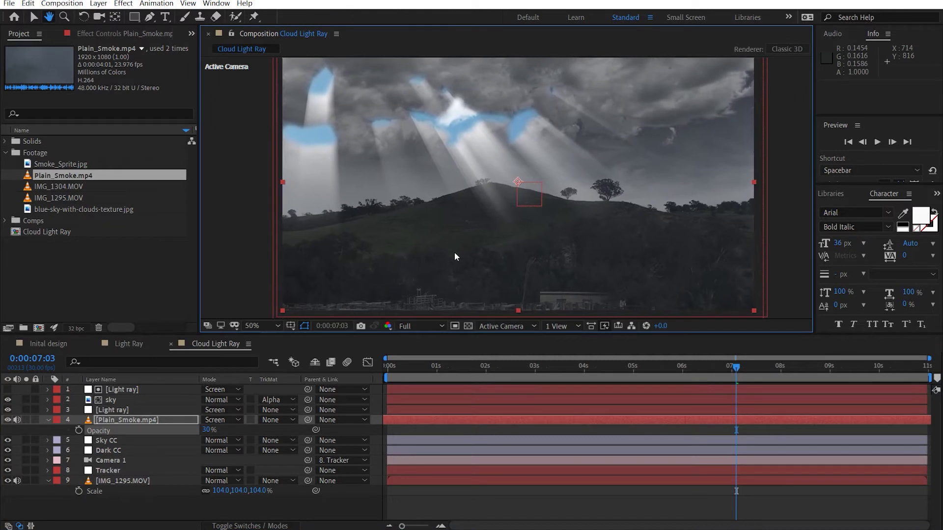
pyautogui.click(256, 327)
pyautogui.click(273, 125)
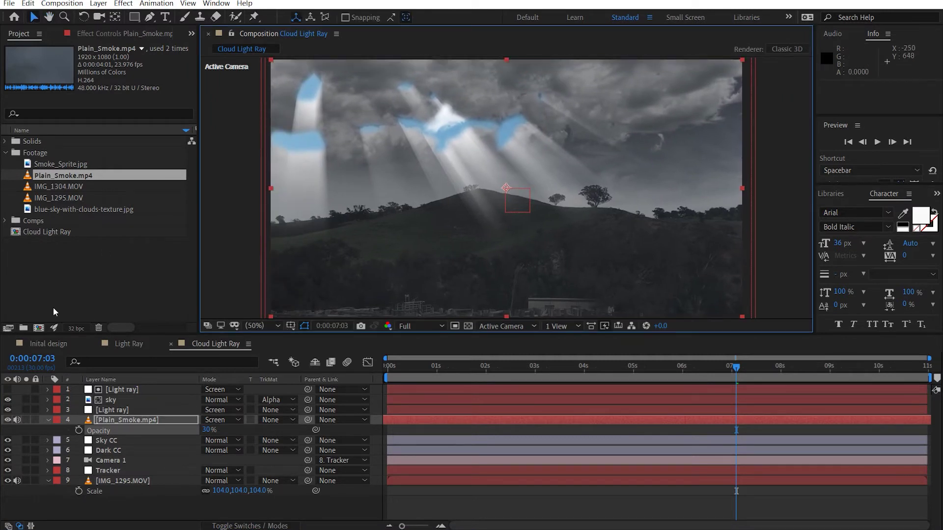
# Step: Add Smoke_Sprite.jpg to the composition as the topmost layer with the Screen blending mode
pyautogui.click(60, 164)
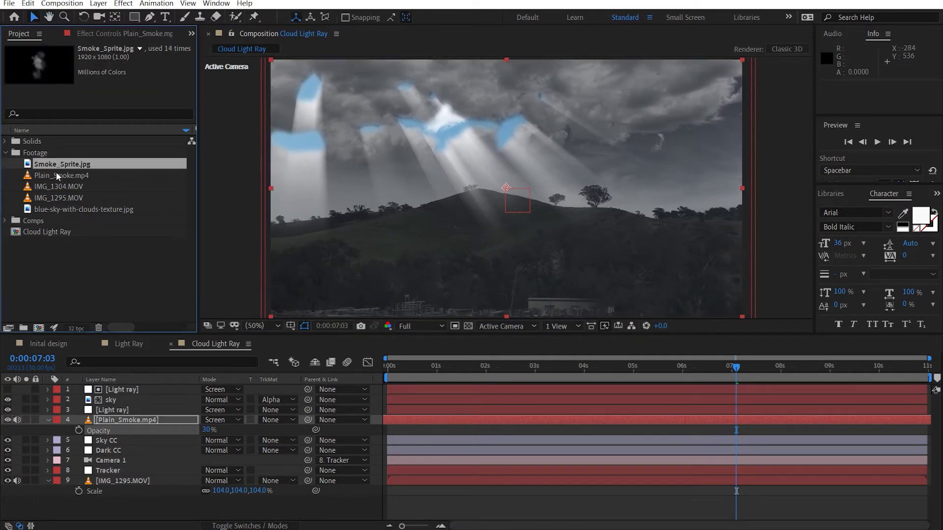
pyautogui.moveTo(54, 165); pyautogui.dragTo(133, 385)
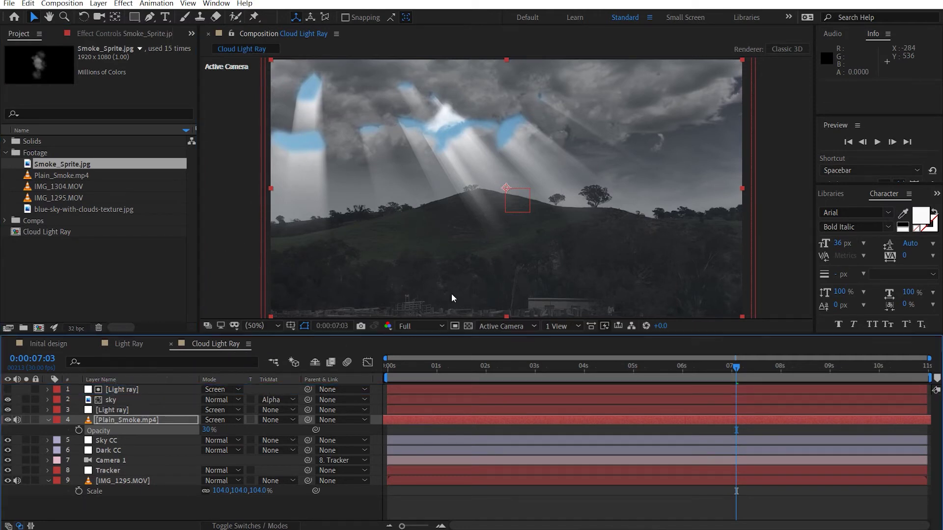
pyautogui.click(213, 389)
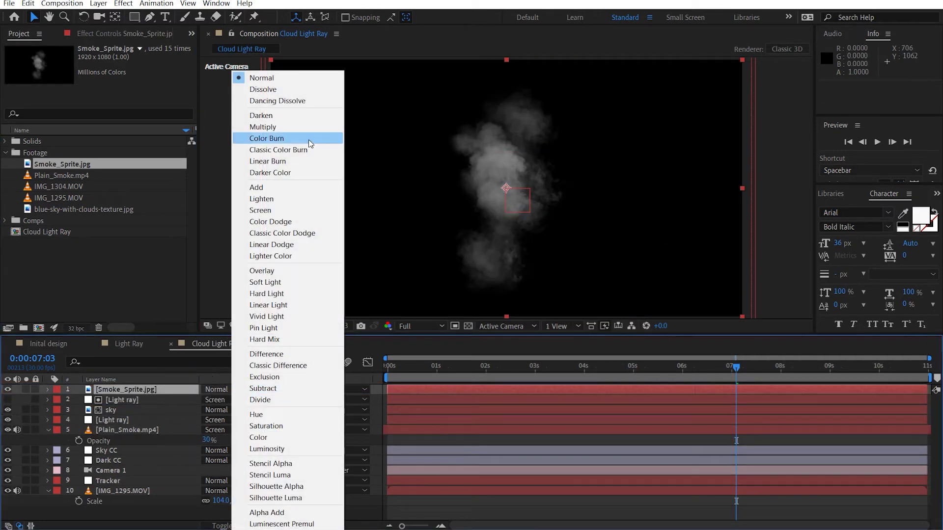
pyautogui.click(260, 211)
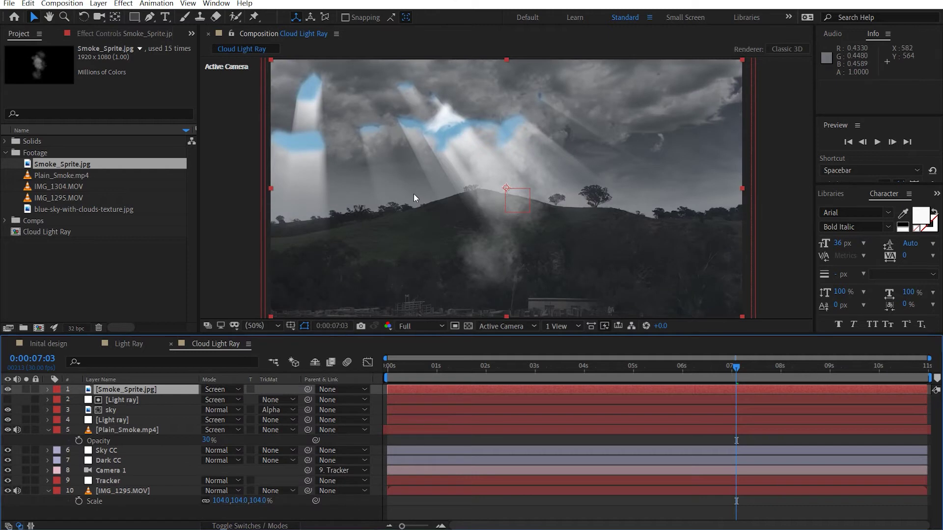
# Step: Scale the smoke sprite to 37% and place it in the image's upper-left corner at about 75, 80
pyautogui.moveTo(414, 194); pyautogui.dragTo(479, 231)
pyautogui.moveTo(617, 227); pyautogui.dragTo(426, 122)
pyautogui.moveTo(544, 201); pyautogui.dragTo(591, 239)
pyautogui.scroll(2, 606, 246)
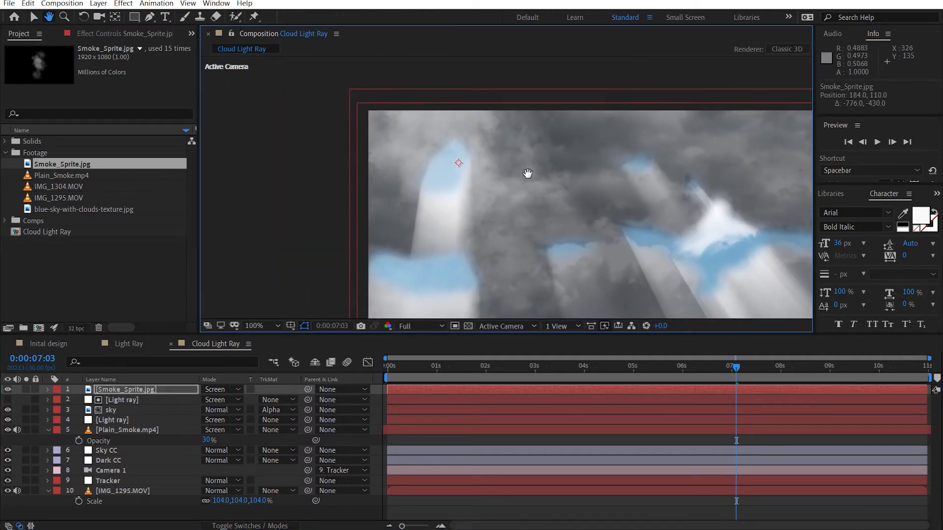
pyautogui.press('s')
pyautogui.moveTo(242, 406); pyautogui.dragTo(199, 399)
pyautogui.moveTo(581, 179); pyautogui.dragTo(527, 164)
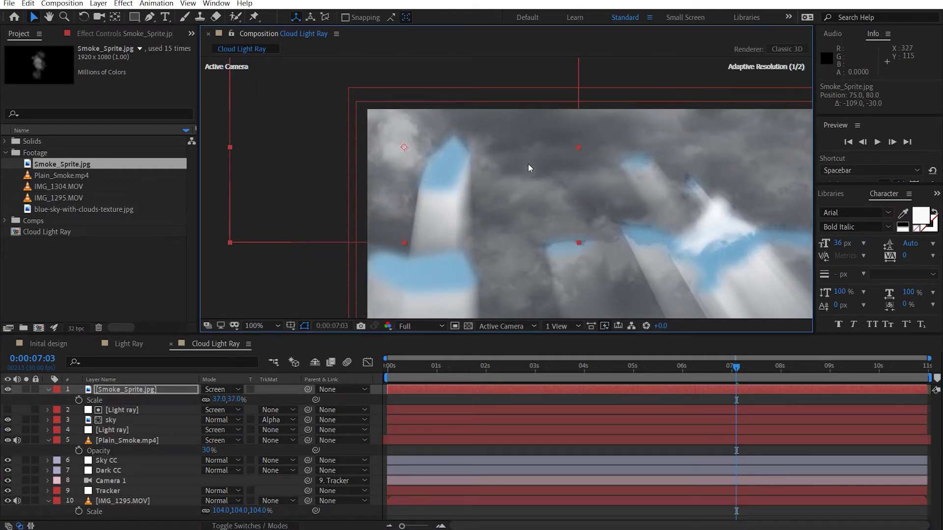
# Step: Duplicate the smoke sprite, rotate the copy and place it beside the first one above the leftmost cloud gap
pyautogui.hotkey('ctrl', 'd')
pyautogui.moveTo(458, 160); pyautogui.dragTo(485, 257)
pyautogui.press('w')
pyautogui.press('v')
pyautogui.moveTo(504, 191); pyautogui.dragTo(603, 185)
# Step: Duplicate the sprite again, rotate the copy to 254° and place it between the two upper cloud gaps
pyautogui.hotkey('ctrl', 'd')
pyautogui.press('r')
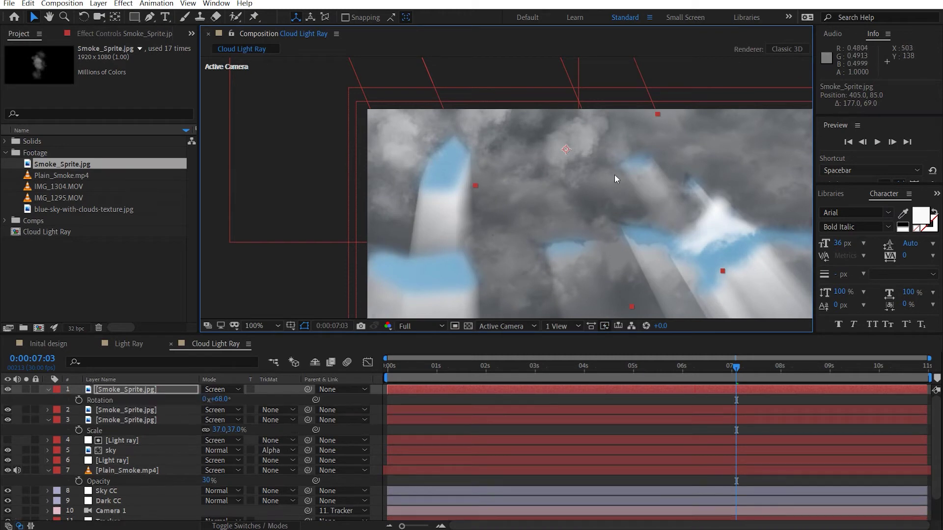
pyautogui.press('w')
pyautogui.moveTo(609, 187); pyautogui.dragTo(518, 99)
pyautogui.press('v')
pyautogui.moveTo(621, 147); pyautogui.dragTo(596, 167)
# Step: Keep duplicating, rotating and placing smoke sprites around the remaining cloud gaps until there are 14 sprite layers
pyautogui.hotkey('ctrl', 'd')
pyautogui.press('w')
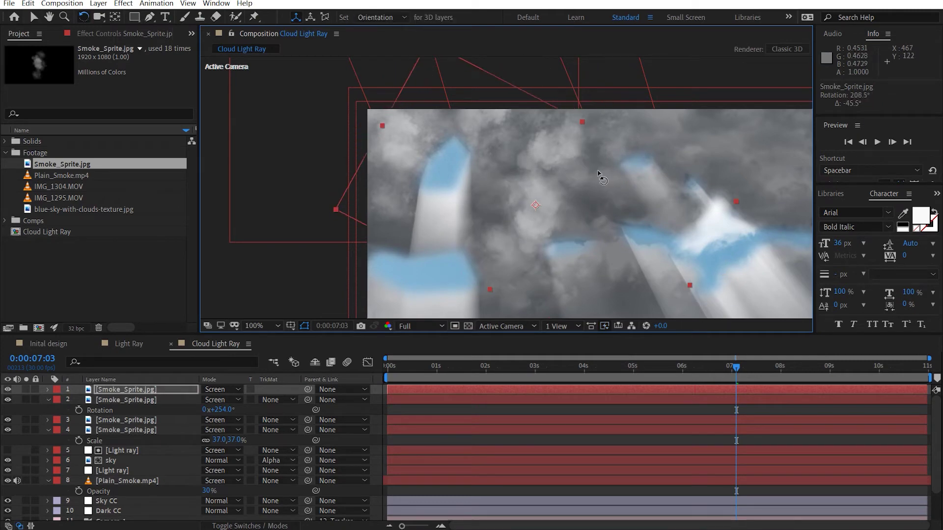
pyautogui.press('v')
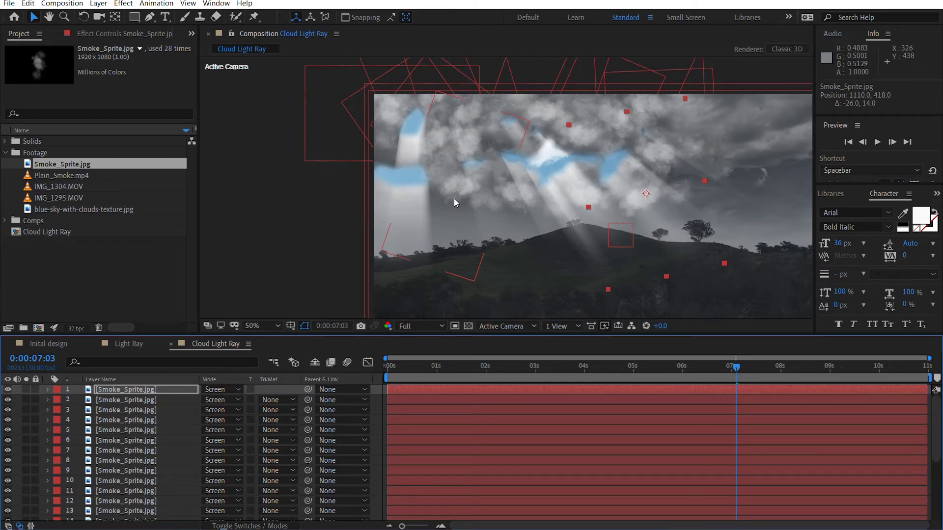
# Step: Solo the Smoke_Sprite layers to examine how the clouds are distributed, and turn their solo off again
pyautogui.scroll(-4, 151, 455)
pyautogui.scroll(3, 149, 458)
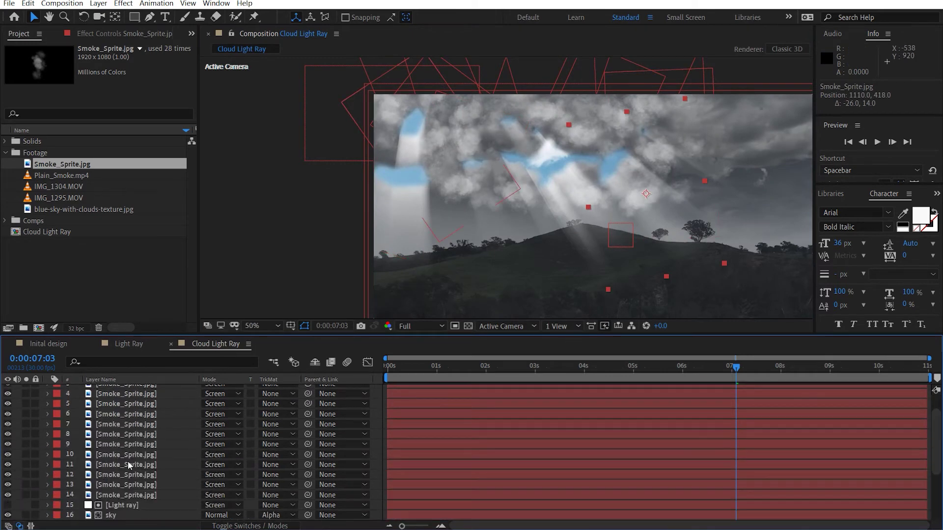
pyautogui.scroll(-3, 117, 467)
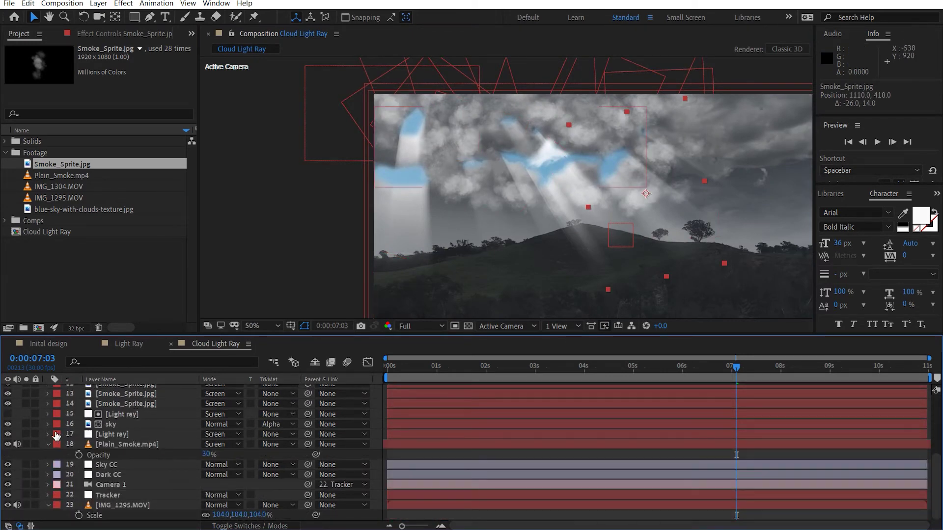
pyautogui.scroll(3, 45, 457)
pyautogui.moveTo(25, 494); pyautogui.dragTo(29, 378)
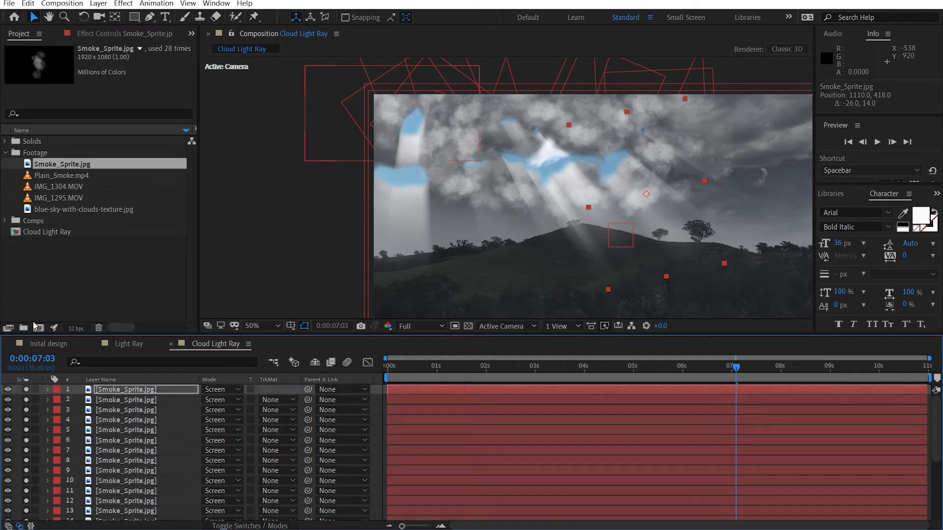
pyautogui.moveTo(525, 118); pyautogui.dragTo(523, 140)
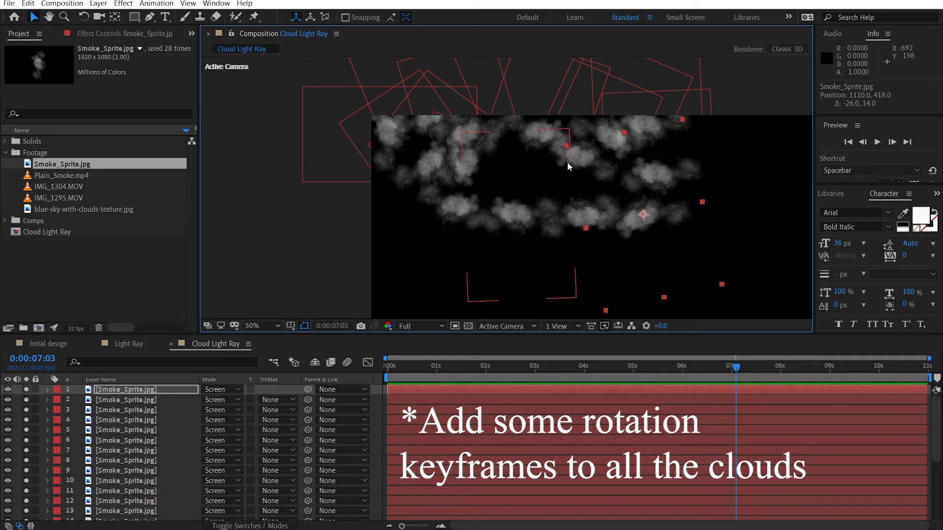
pyautogui.moveTo(26, 389); pyautogui.dragTo(31, 503)
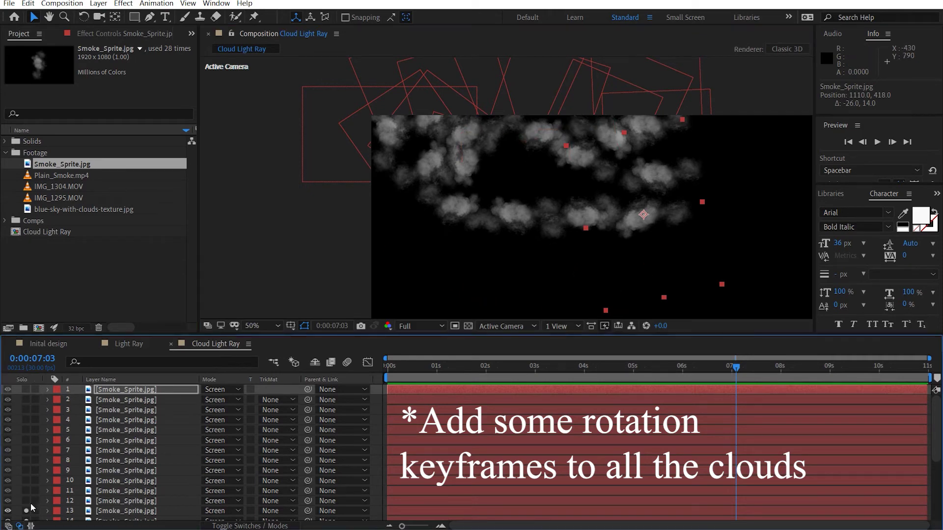
# Step: Pre-compose all 14 Smoke_Sprite layers into a composition named clouds and hide the clouds layer
pyautogui.click(120, 431)
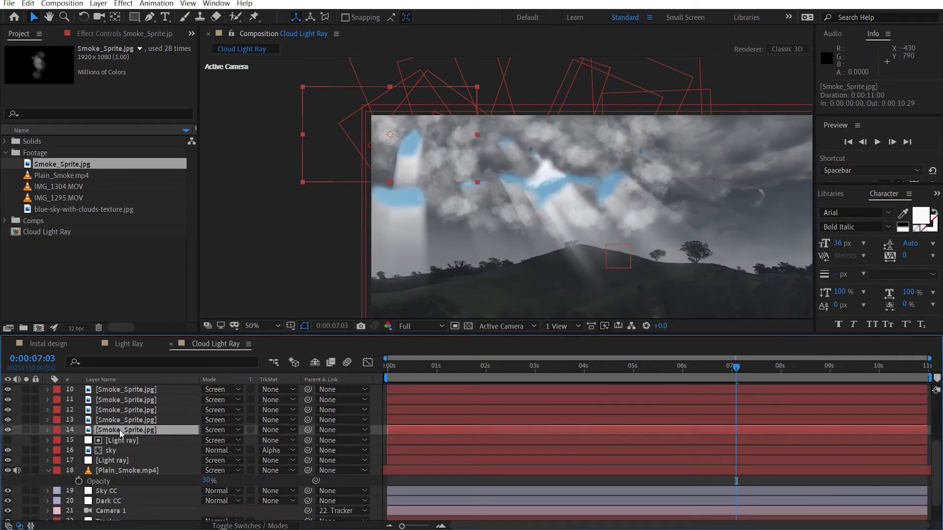
pyautogui.scroll(3, 160, 429)
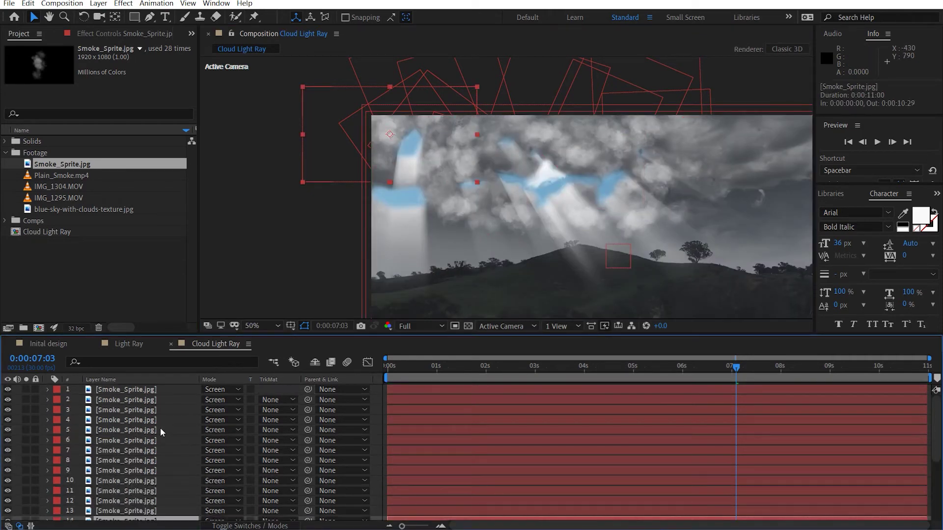
pyautogui.keyDown('shift'); pyautogui.click(155, 392); pyautogui.keyUp('shift')
pyautogui.hotkey('ctrl', 'shift', 'c')
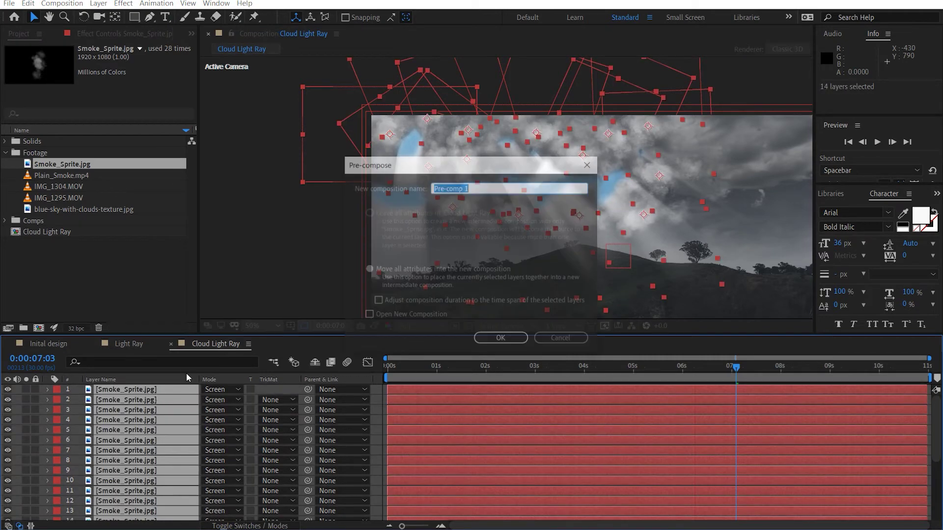
pyautogui.write('clou')
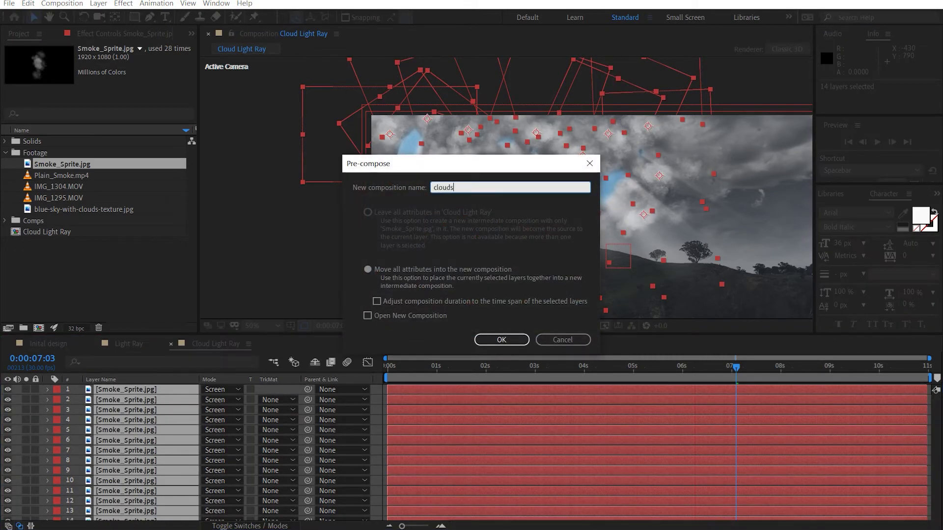
pyautogui.write('ds')
pyautogui.press('Return')
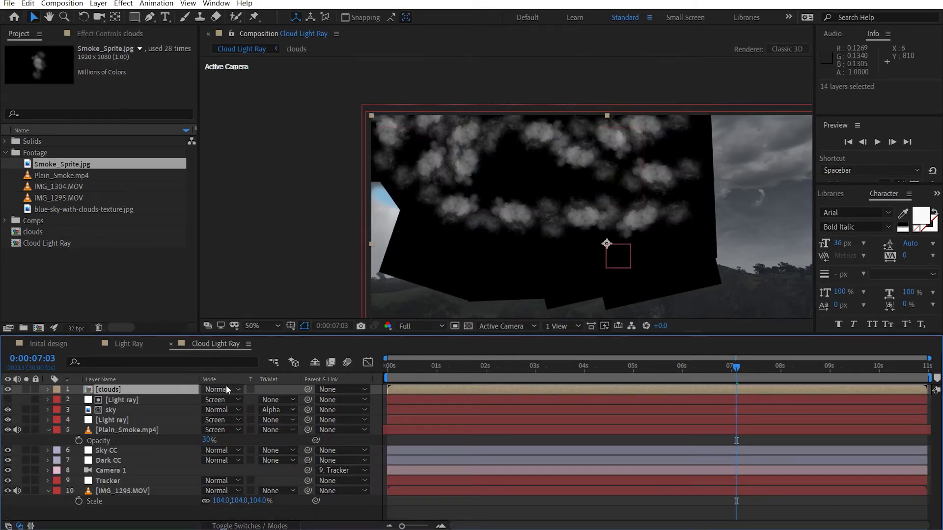
pyautogui.click(8, 389)
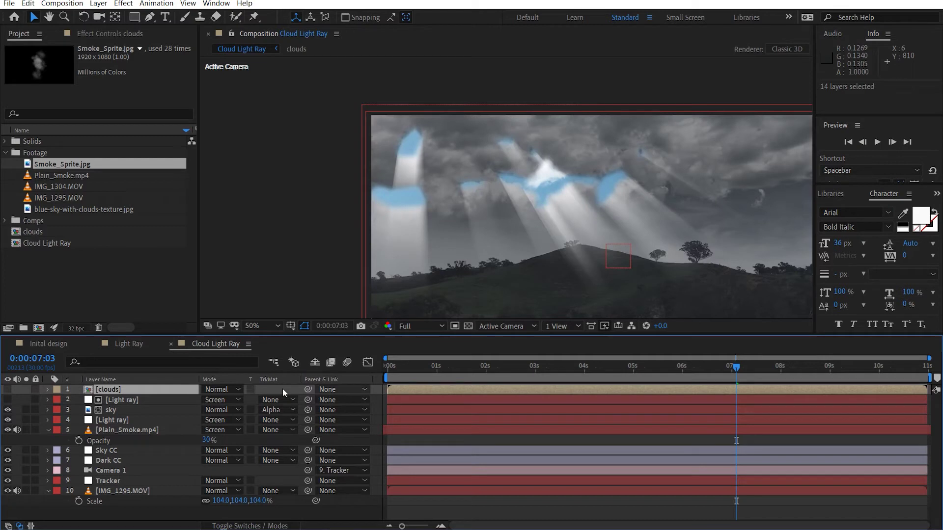
pyautogui.click(47, 431)
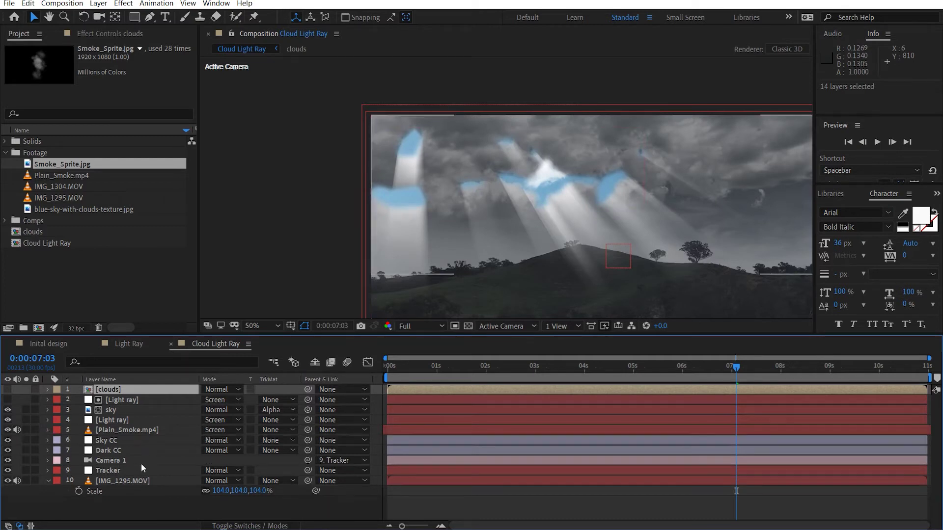
# Step: Create a black 1920 × 1080 solid named sun and move it to the top of the layer stack
pyautogui.click(134, 489)
pyautogui.hotkey('ctrl', 'y')
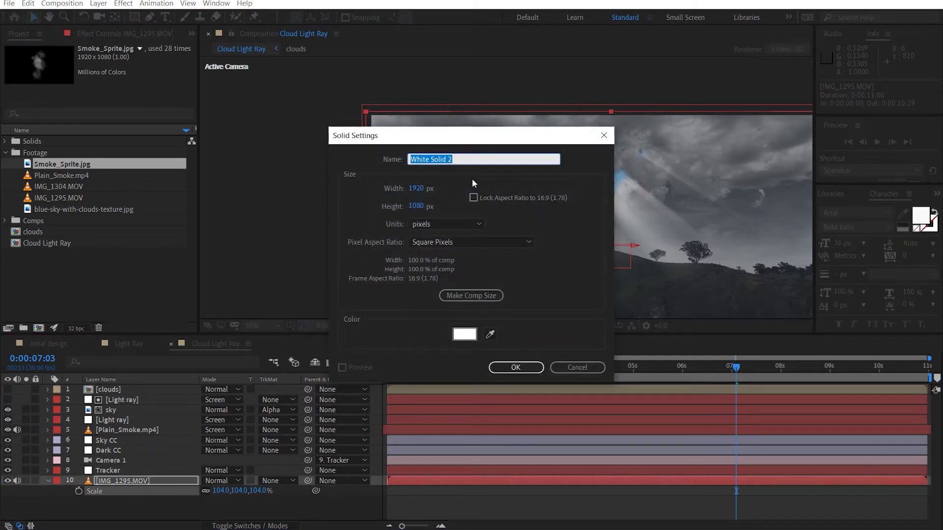
pyautogui.write('sun')
pyautogui.click(465, 334)
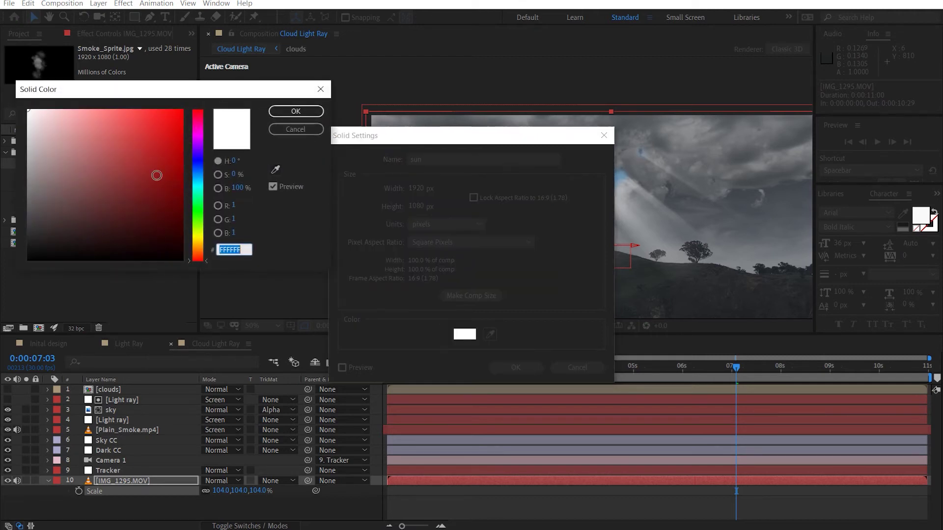
pyautogui.moveTo(156, 175); pyautogui.dragTo(3, 344)
pyautogui.click(277, 114)
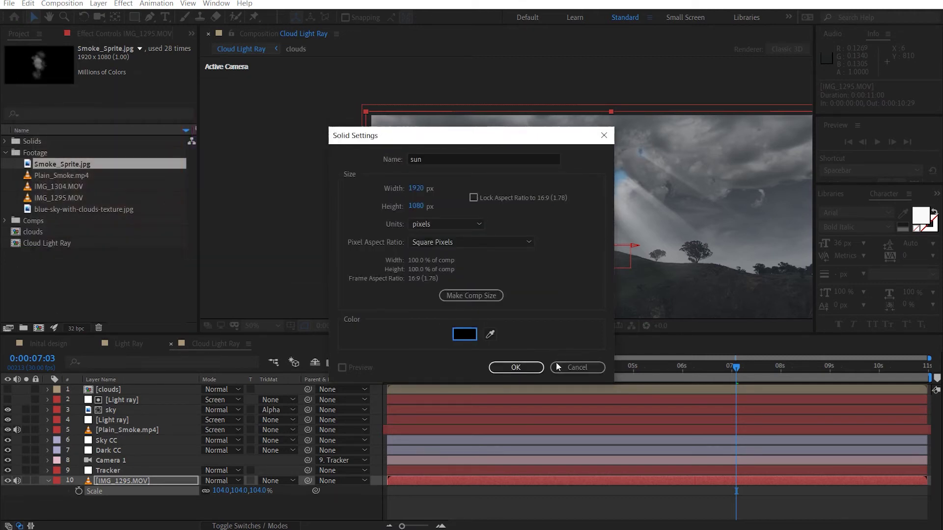
pyautogui.click(516, 367)
pyautogui.moveTo(105, 483); pyautogui.dragTo(164, 384)
# Step: Apply the Optical Flares effect to the sun layer and fit the composition view
pyautogui.click(110, 36)
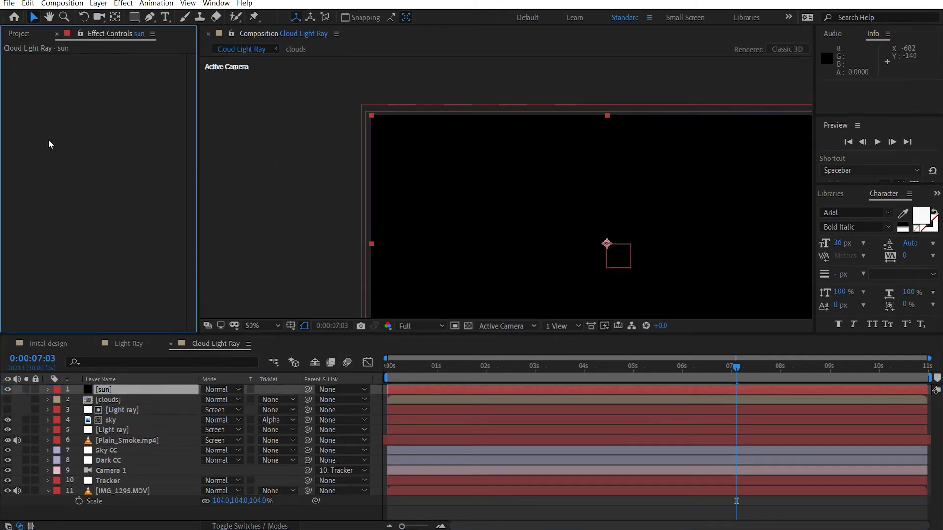
pyautogui.hotkey('ctrl', 'space')
pyautogui.write('optica')
pyautogui.click(49, 141)
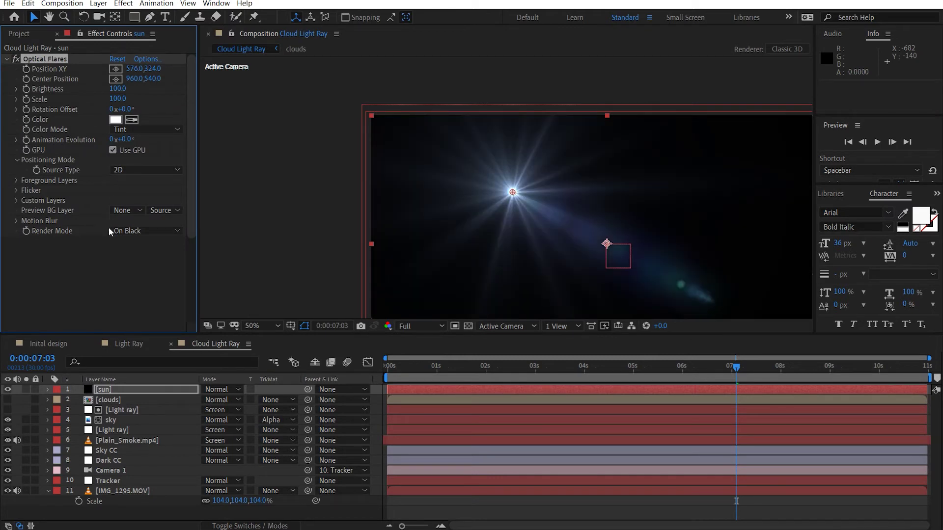
pyautogui.click(275, 326)
pyautogui.click(266, 116)
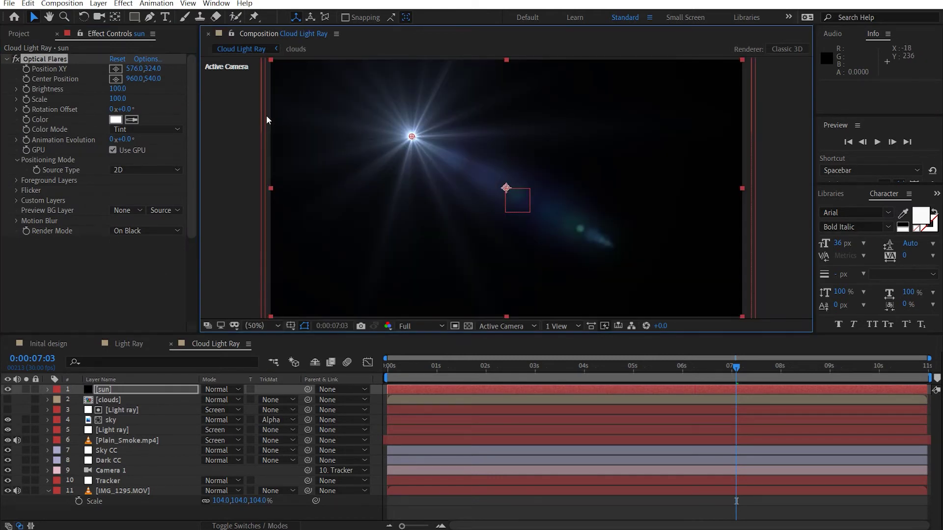
# Step: Load the Sun Digital preset from the Light collection in the flare options and reposition the preview flare to about 71.1, 49.4
pyautogui.click(144, 59)
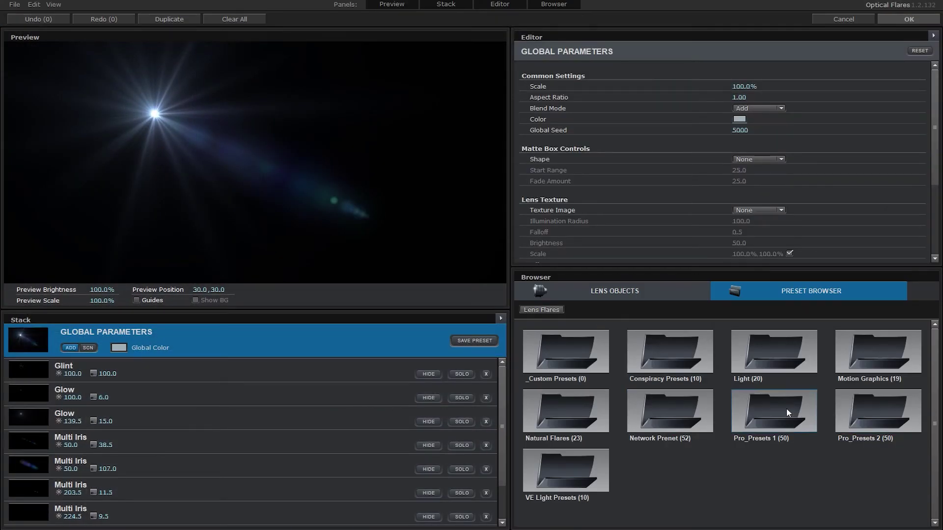
pyautogui.click(766, 354)
pyautogui.scroll(-3, 785, 422)
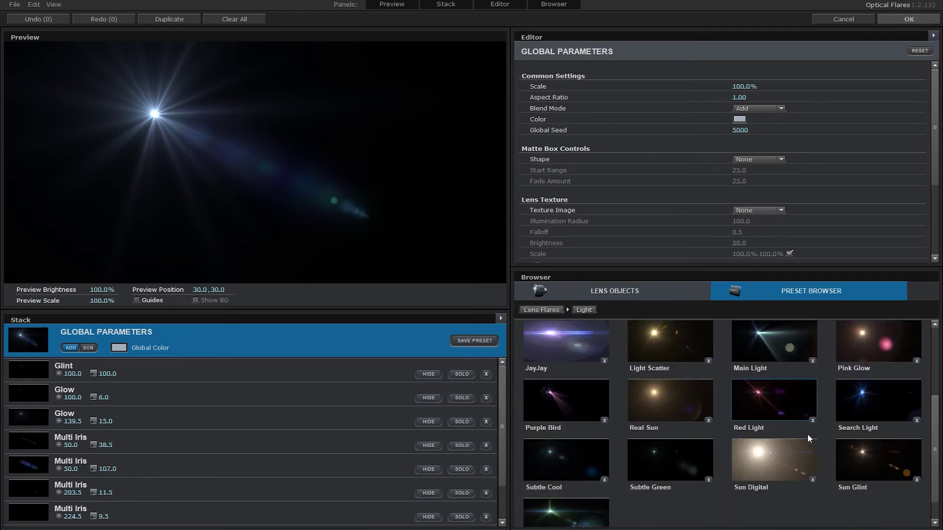
pyautogui.click(769, 473)
pyautogui.moveTo(159, 112); pyautogui.dragTo(361, 162)
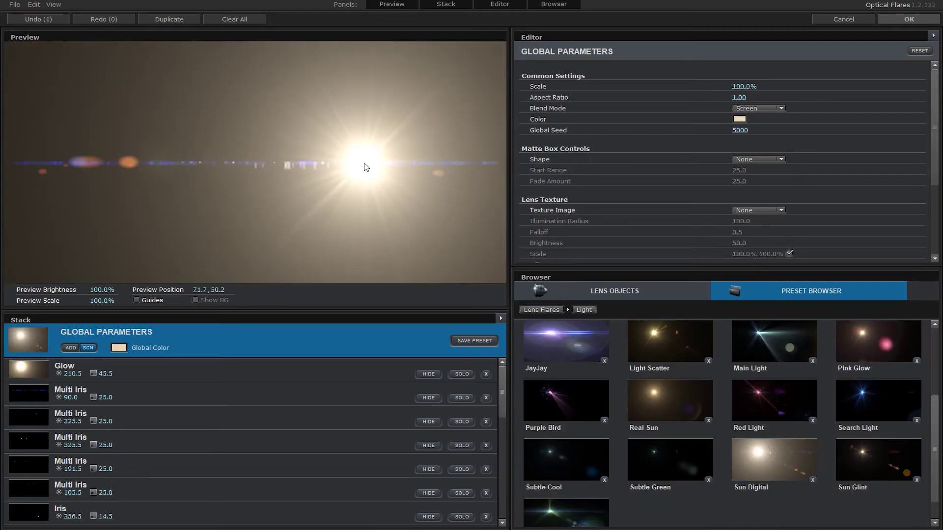
# Step: Change the flare's global color to a pale blue, about RGB 187, 219, 255, and apply the flare setup to the sun layer
pyautogui.click(738, 119)
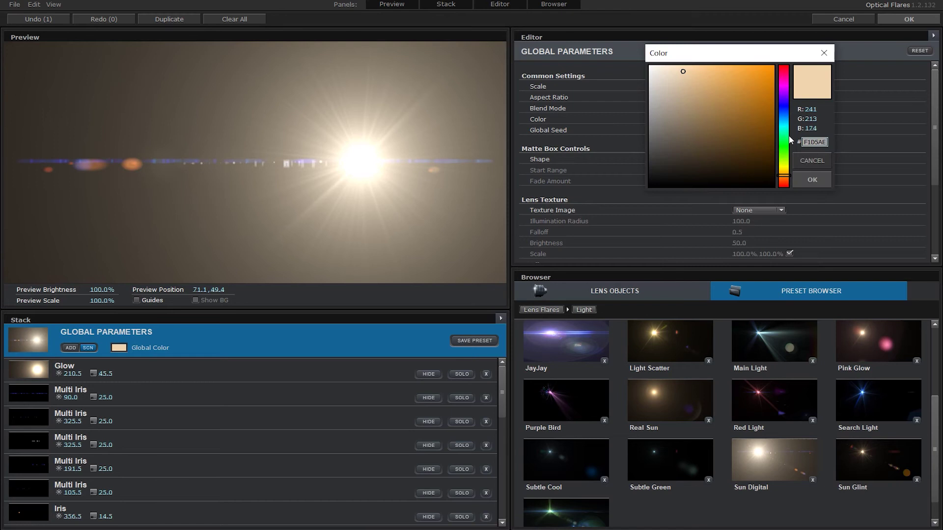
pyautogui.moveTo(786, 175)
pyautogui.mouseDown()
pyautogui.moveTo(782, 108)
pyautogui.moveTo(786, 117)
pyautogui.mouseUp()
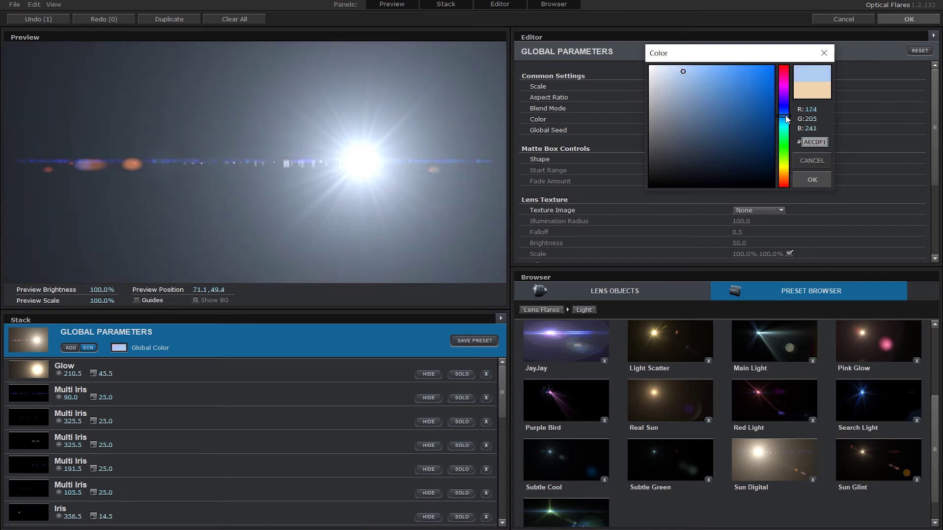
pyautogui.moveTo(679, 76); pyautogui.dragTo(682, 64)
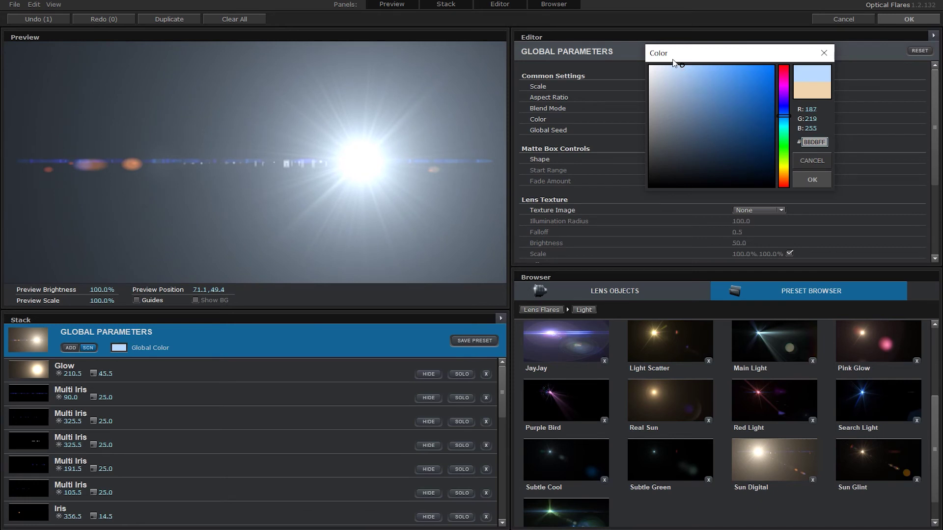
pyautogui.moveTo(676, 68); pyautogui.dragTo(678, 65)
pyautogui.click(824, 163)
pyautogui.click(909, 22)
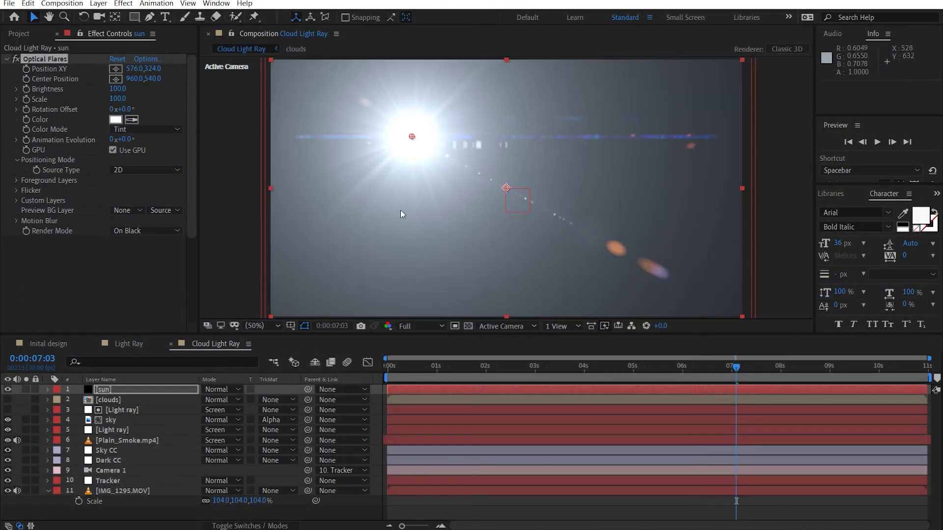
# Step: Try the Screen blending mode on the sun layer and set it to Add instead
pyautogui.click(228, 389)
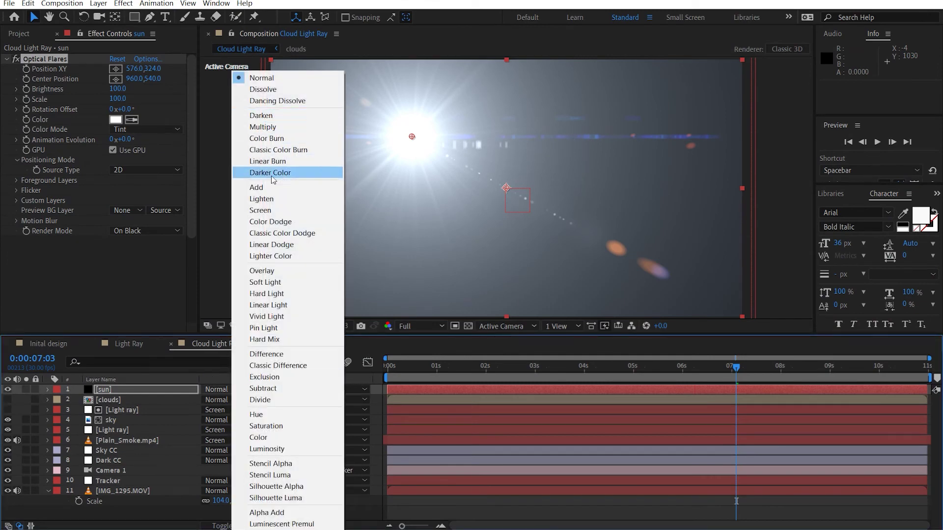
pyautogui.click(273, 211)
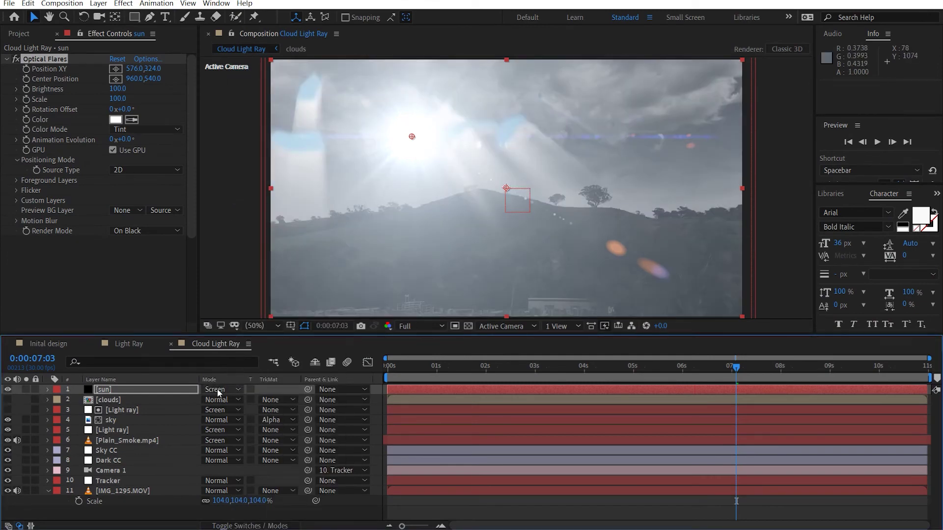
pyautogui.click(217, 391)
pyautogui.click(268, 187)
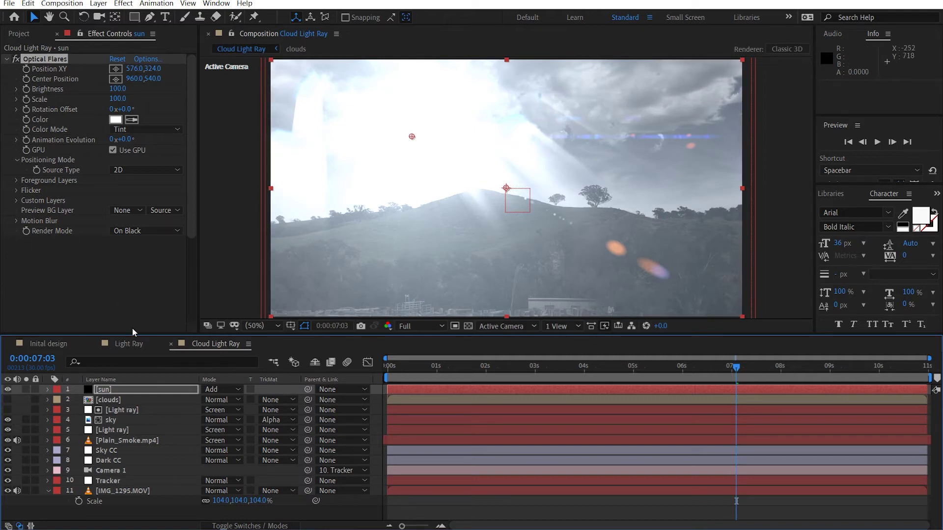
# Step: Apply a Set Matte effect to the sun layer, using Luminance as the matte and taking it from the clouds layer
pyautogui.hotkey('ctrl', 'space')
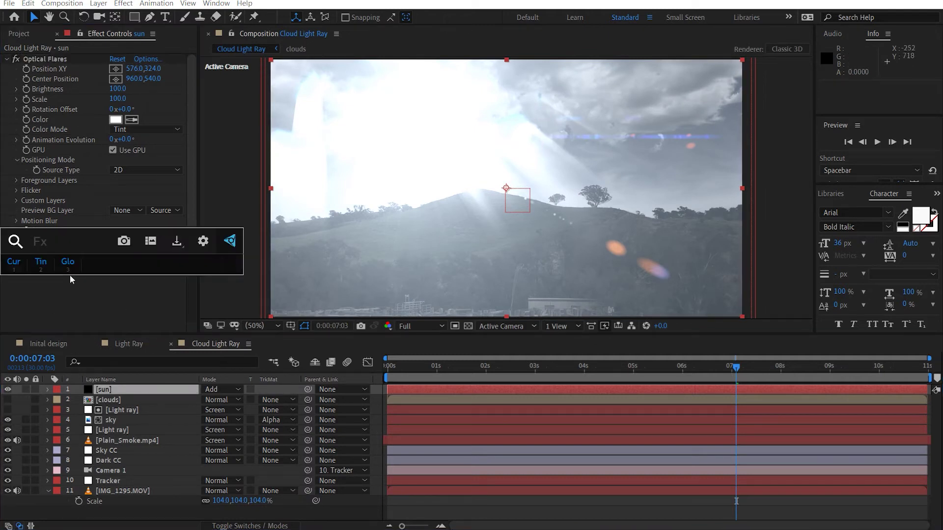
pyautogui.write('set')
pyautogui.click(69, 275)
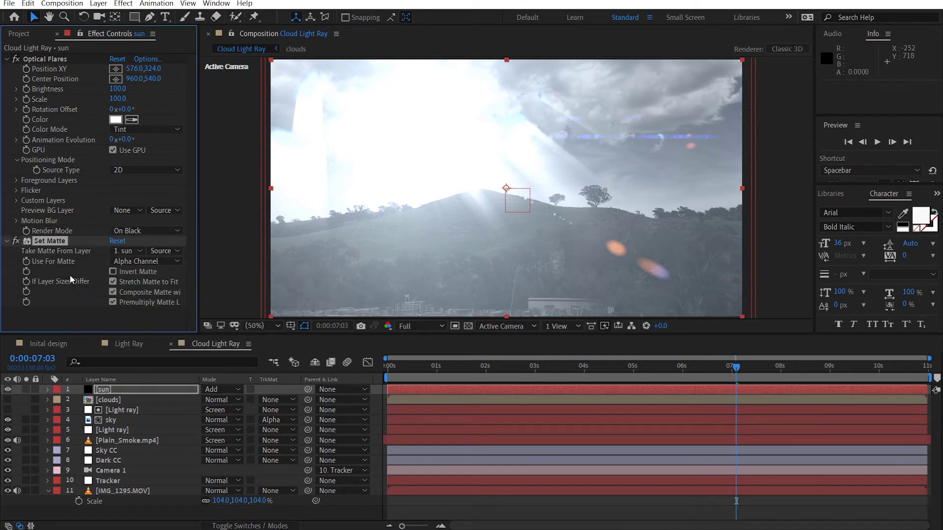
pyautogui.click(118, 260)
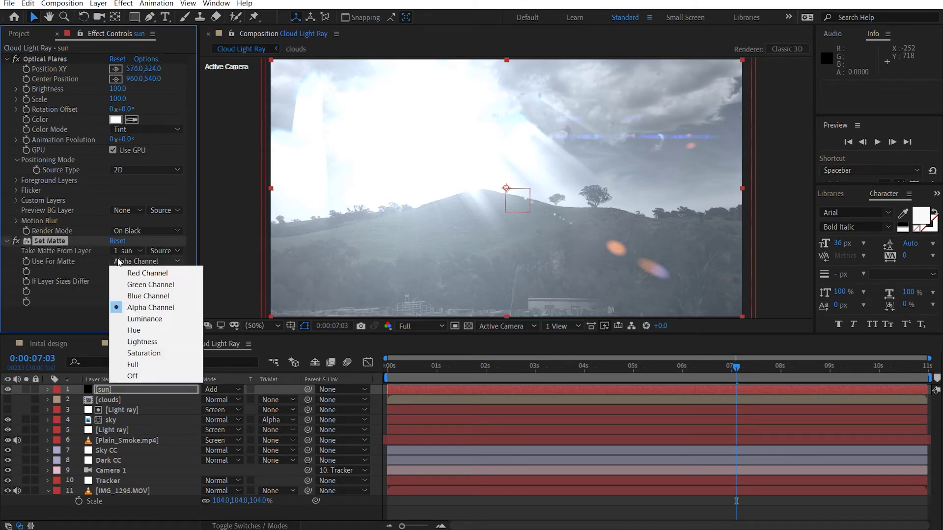
pyautogui.click(164, 319)
pyautogui.click(142, 252)
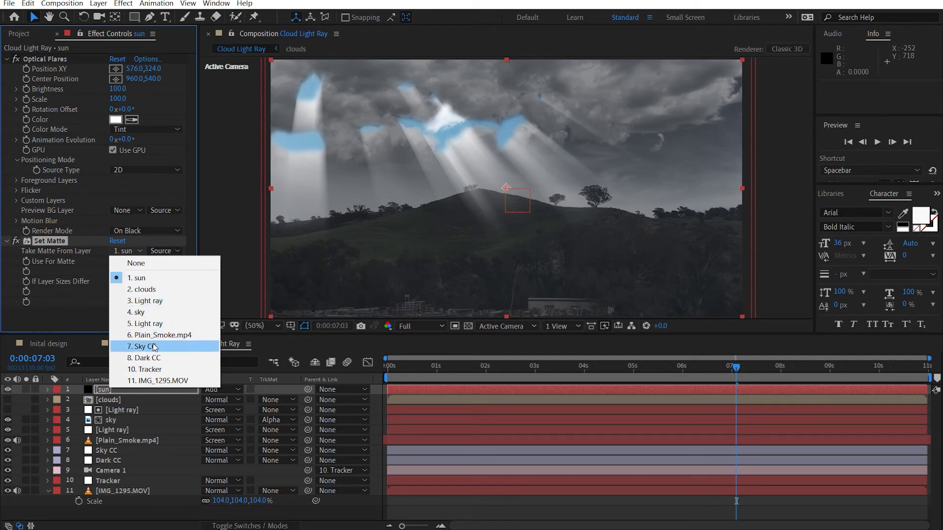
pyautogui.click(158, 291)
# Step: Set the Optical Flares brightness on the sun layer to 140 and collapse both of the layer's effects
pyautogui.moveTo(438, 118); pyautogui.dragTo(480, 166)
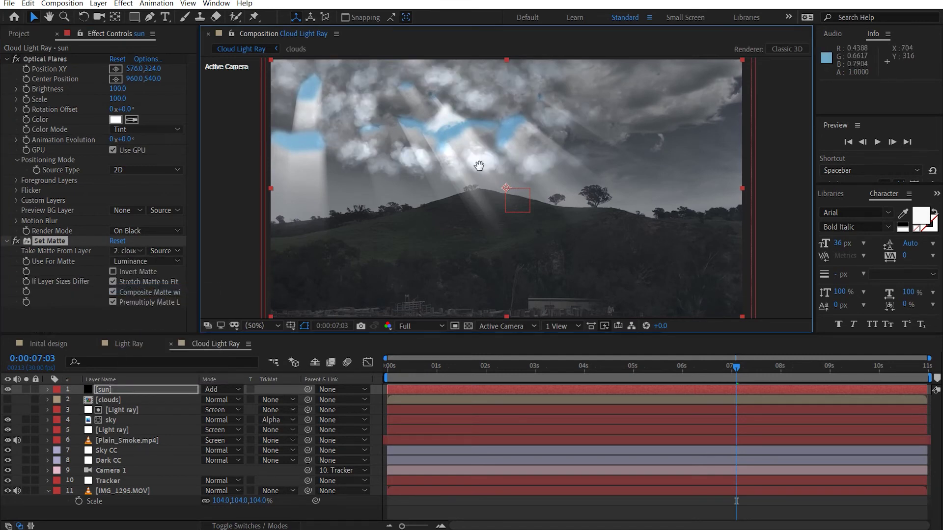
pyautogui.scroll(1, 481, 168)
pyautogui.moveTo(400, 166); pyautogui.dragTo(486, 209)
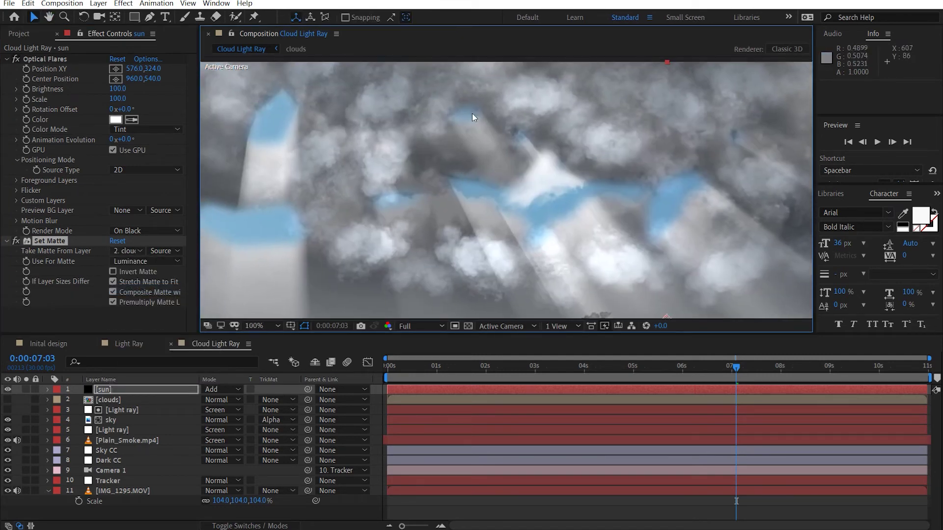
pyautogui.moveTo(662, 129); pyautogui.dragTo(633, 148)
pyautogui.press('v')
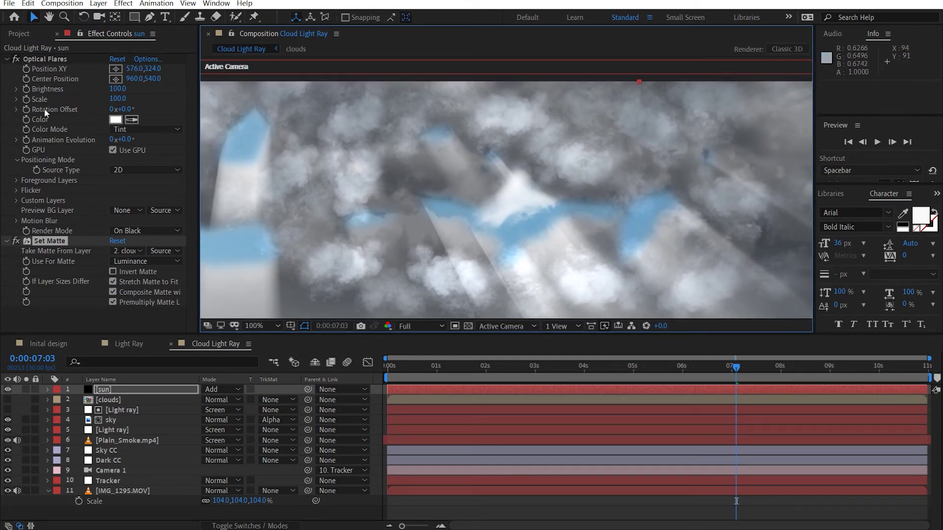
pyautogui.moveTo(576, 209); pyautogui.dragTo(590, 176)
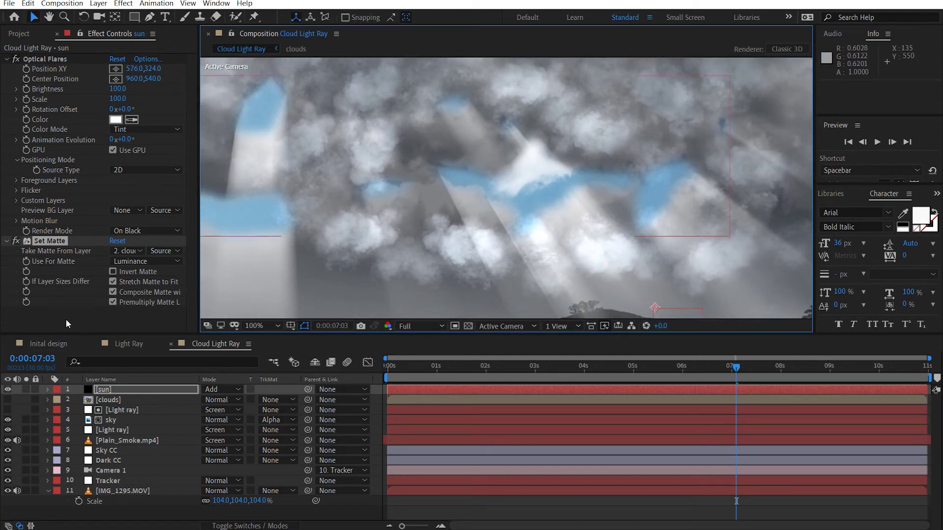
pyautogui.moveTo(118, 89); pyautogui.dragTo(121, 92)
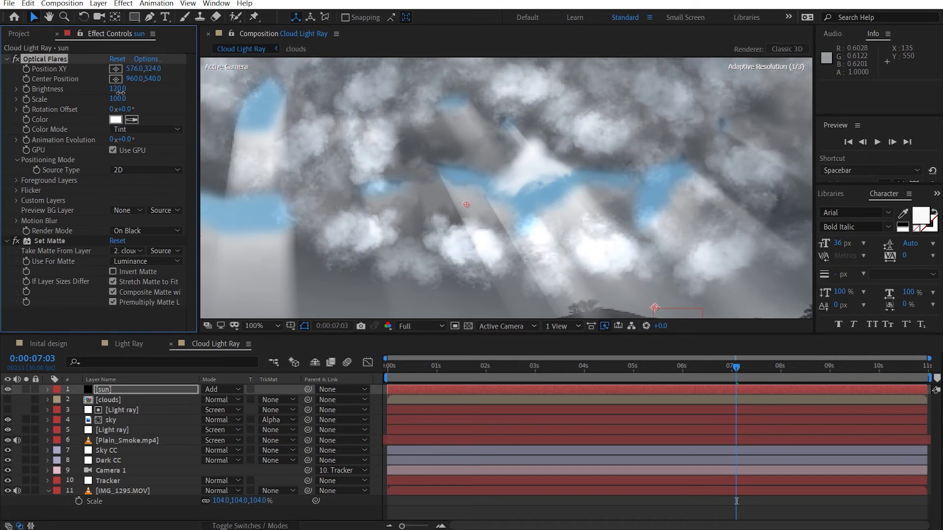
pyautogui.click(7, 59)
pyautogui.click(7, 69)
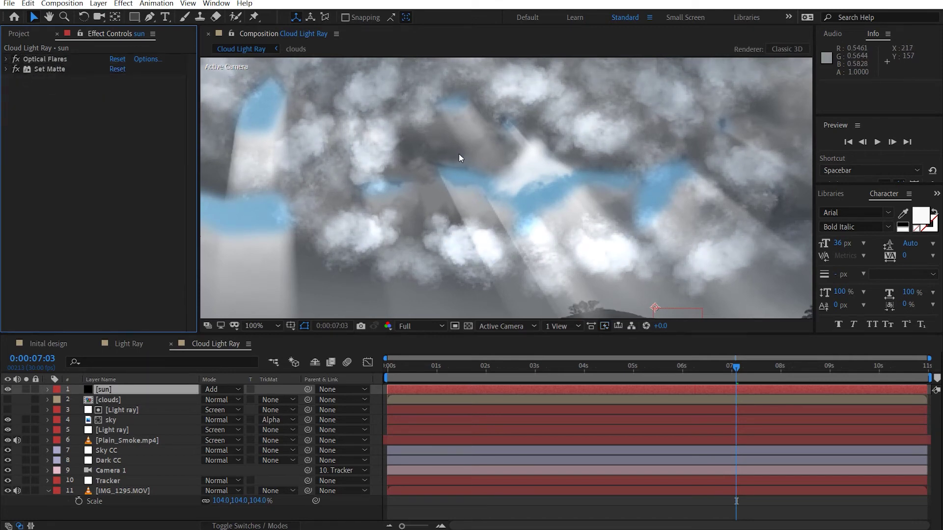
# Step: Move the sun's Optical Flares position up above the top of the frame, to about 586, -60
pyautogui.scroll(-2, 450, 175)
pyautogui.click(565, 200)
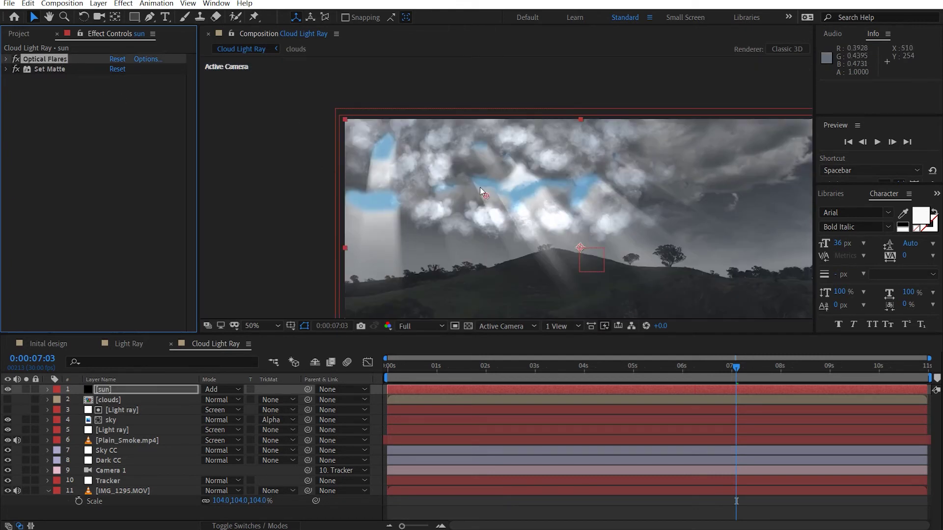
pyautogui.moveTo(486, 197); pyautogui.dragTo(492, 103)
pyautogui.scroll(4, 541, 178)
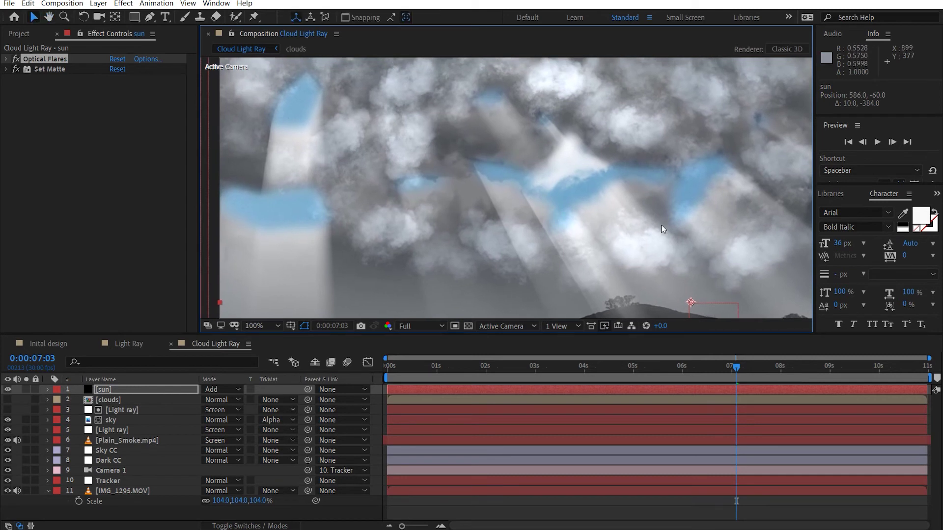
pyautogui.moveTo(763, 178); pyautogui.dragTo(658, 148)
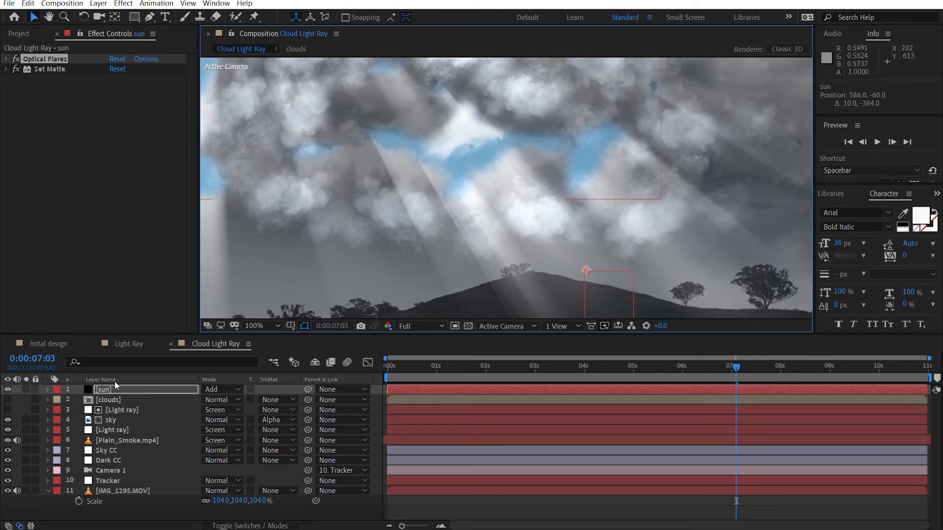
pyautogui.scroll(-4, 288, 245)
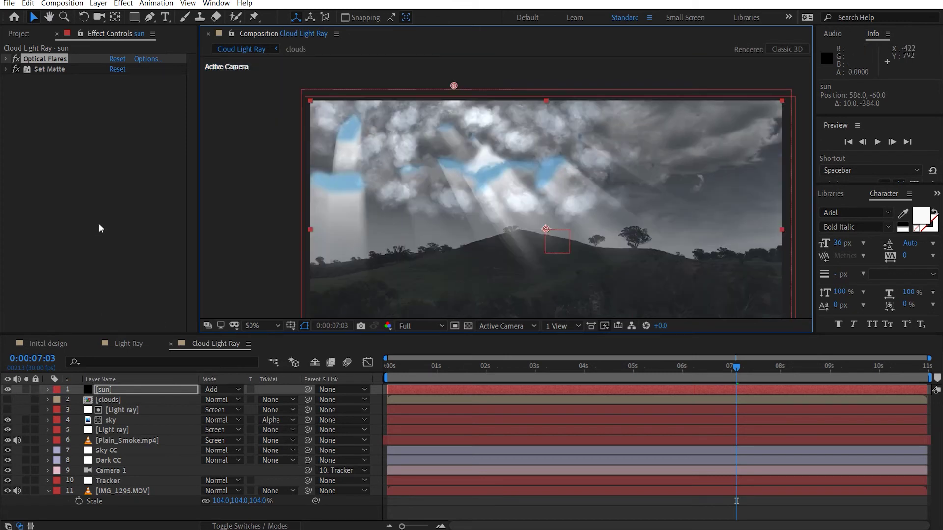
# Step: Hide the sun layer
pyautogui.click(8, 389)
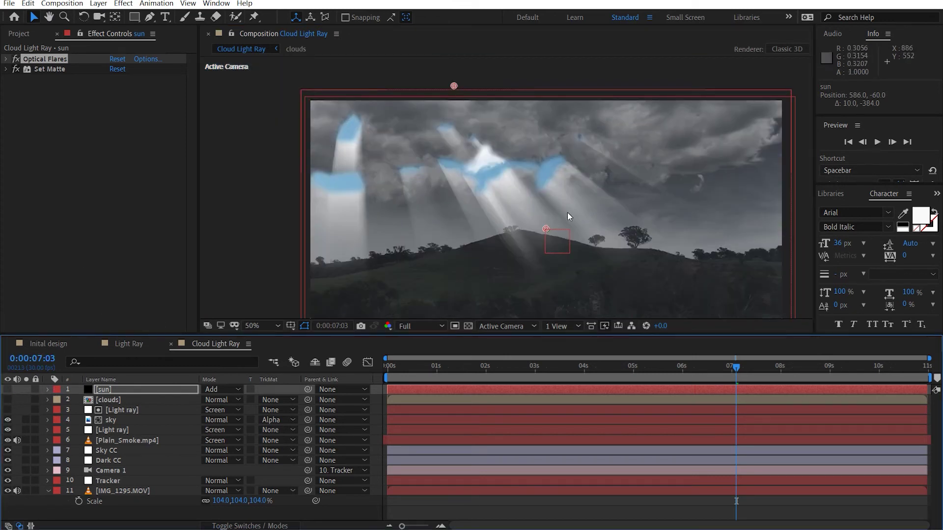
pyautogui.moveTo(477, 182); pyautogui.dragTo(423, 139)
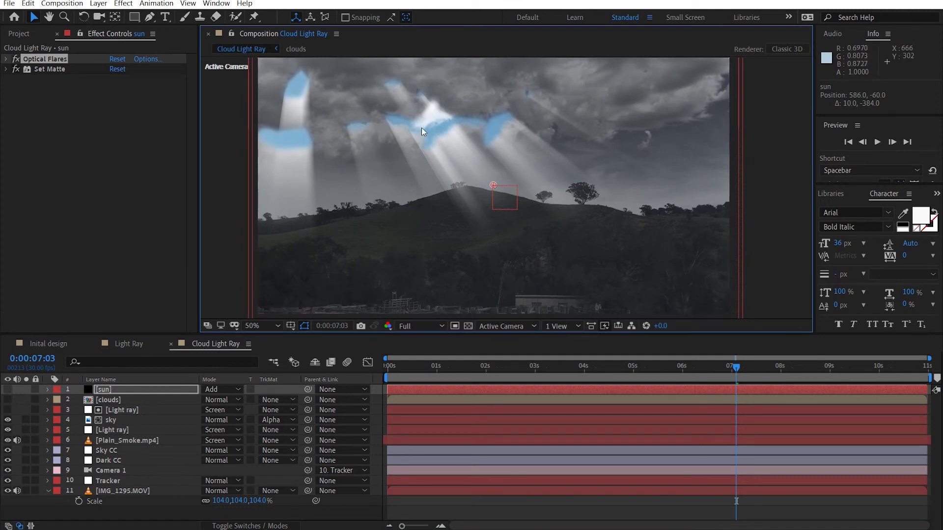
pyautogui.click(196, 346)
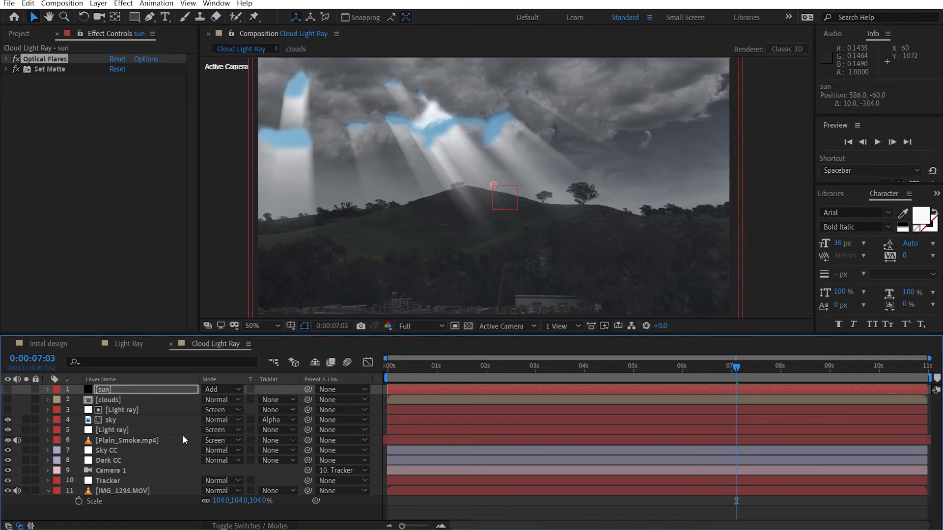
# Step: Duplicate the IMG_1295.MOV layer and place the copy directly above the Plain_Smoke.mp4 layer
pyautogui.click(144, 491)
pyautogui.hotkey('ctrl', 'd')
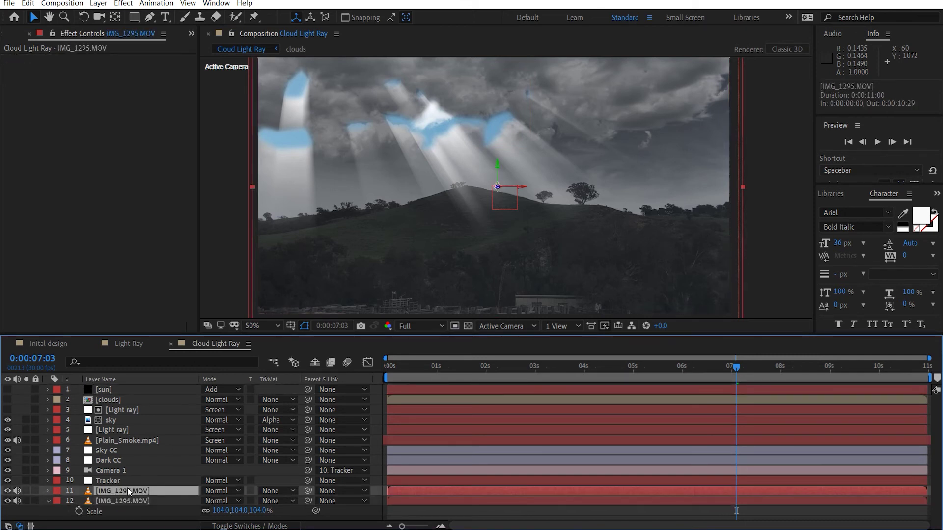
pyautogui.moveTo(114, 489); pyautogui.dragTo(147, 440)
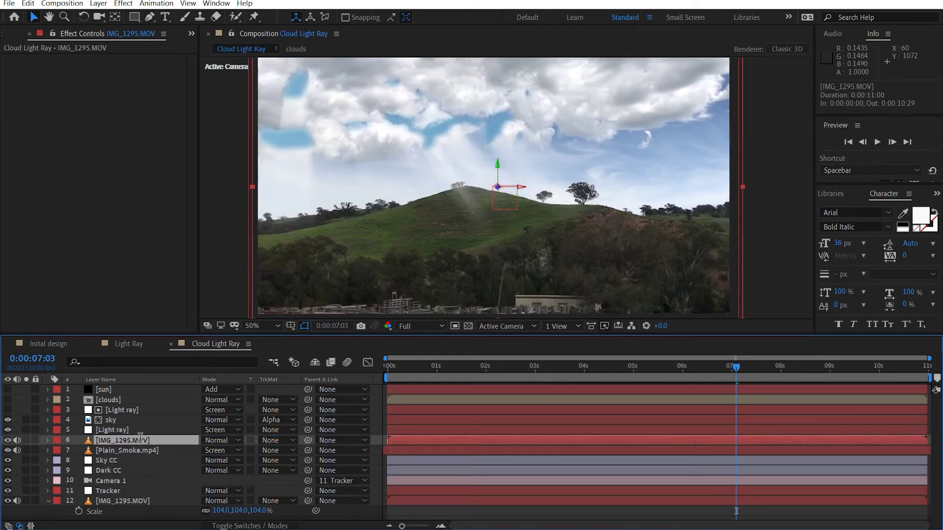
# Step: Rename the duplicated footage layer as Spotlight and hide it
pyautogui.press('Return')
pyautogui.write('Spotlight')
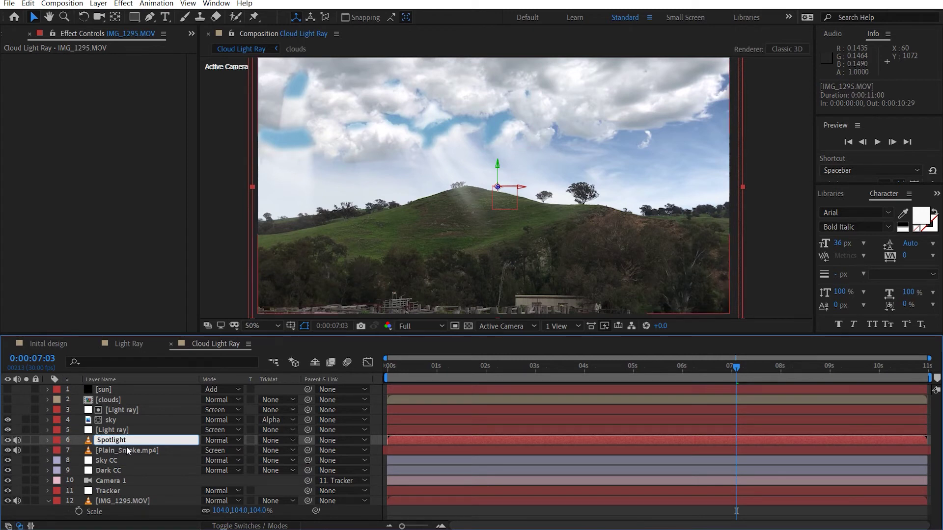
pyautogui.press('Return')
pyautogui.click(8, 440)
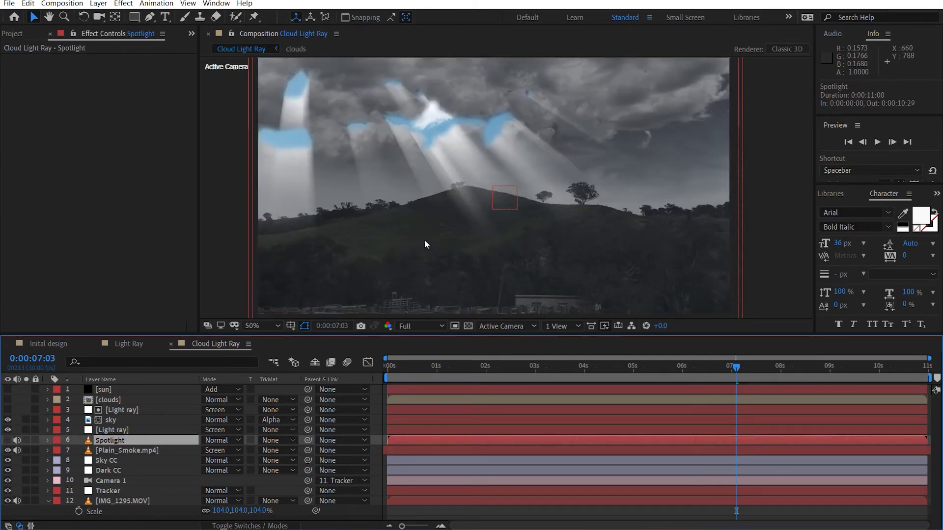
# Step: Draw a flat ellipse mask about 392 by 86 px on the Spotlight layer, over the hillside right of the peak
pyautogui.click(149, 16)
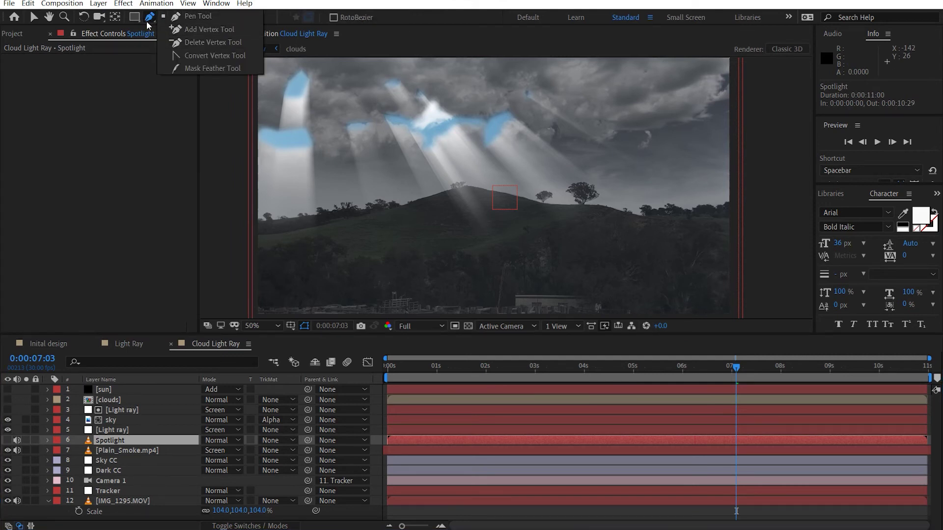
pyautogui.click(134, 17)
pyautogui.click(185, 42)
pyautogui.moveTo(449, 186); pyautogui.dragTo(368, 166)
pyautogui.scroll(1, 387, 221)
pyautogui.moveTo(413, 212); pyautogui.dragTo(535, 217)
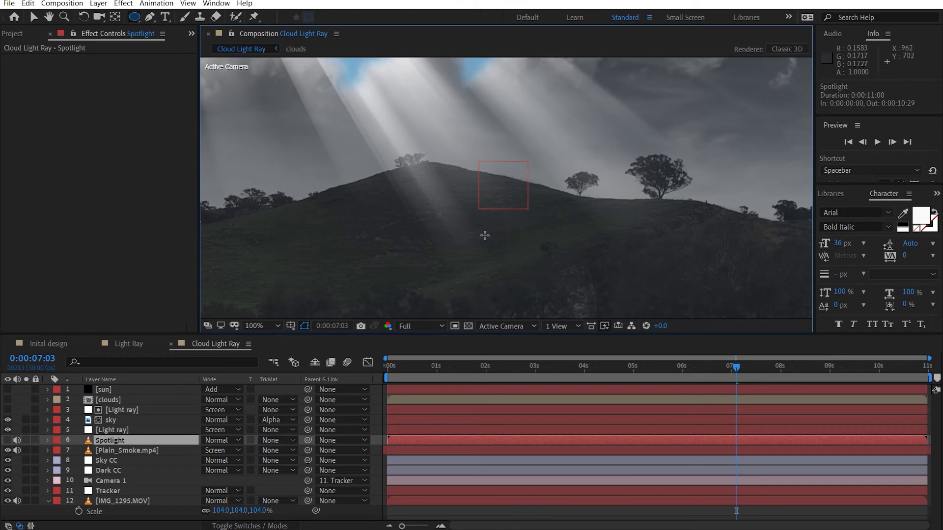
pyautogui.moveTo(485, 235); pyautogui.dragTo(686, 278)
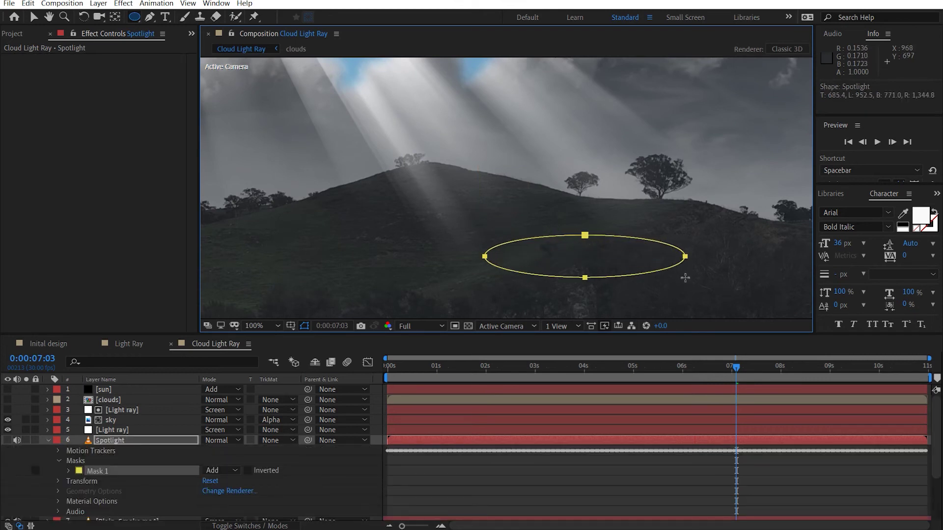
# Step: Shift the ellipse mask by about -77, -27 and rotate it about -19.2° so it follows the hill's slope
pyautogui.press('v')
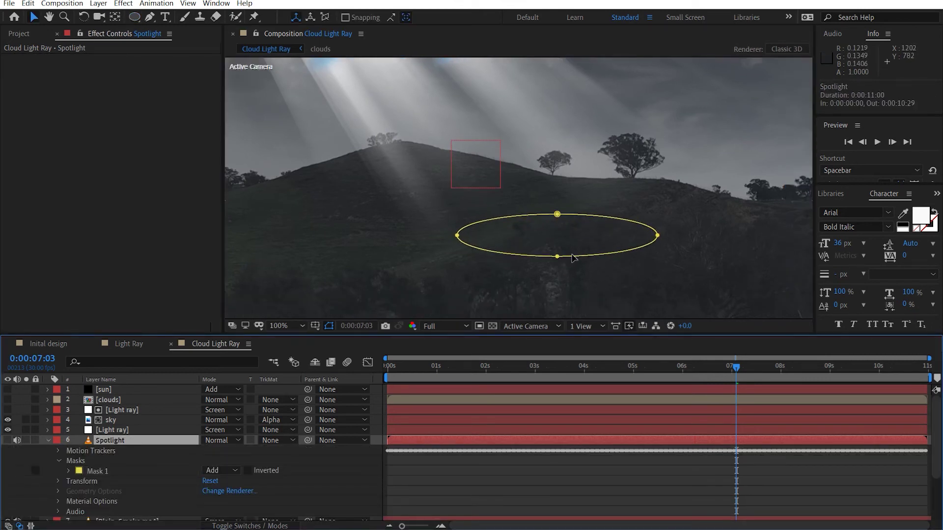
pyautogui.doubleClick(572, 255)
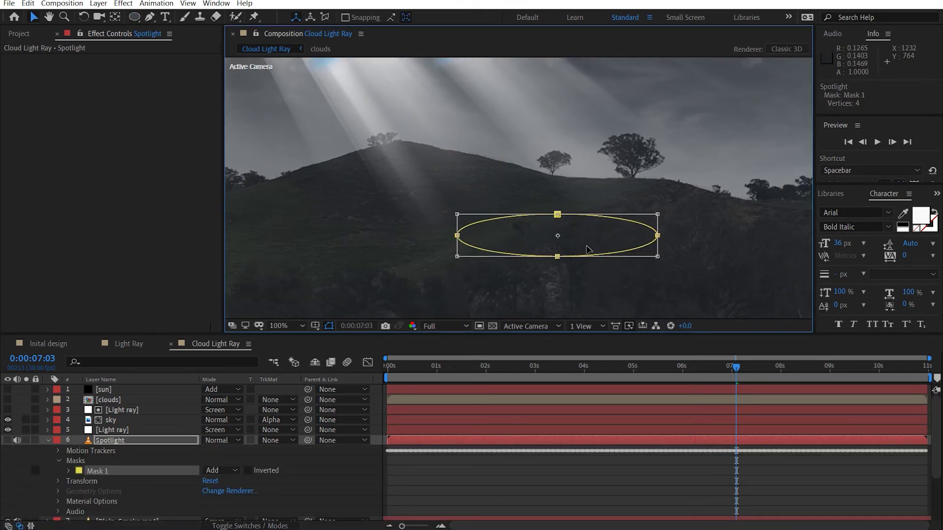
pyautogui.moveTo(586, 245); pyautogui.dragTo(550, 227)
pyautogui.moveTo(643, 252); pyautogui.dragTo(658, 210)
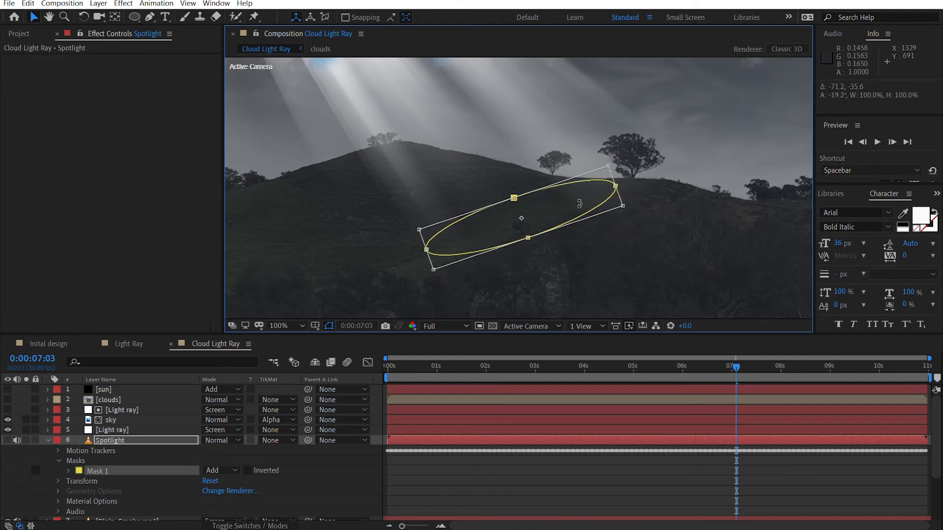
pyautogui.moveTo(579, 203); pyautogui.dragTo(577, 211)
# Step: Turn the Spotlight layer's visibility back on
pyautogui.moveTo(382, 291); pyautogui.dragTo(664, 259)
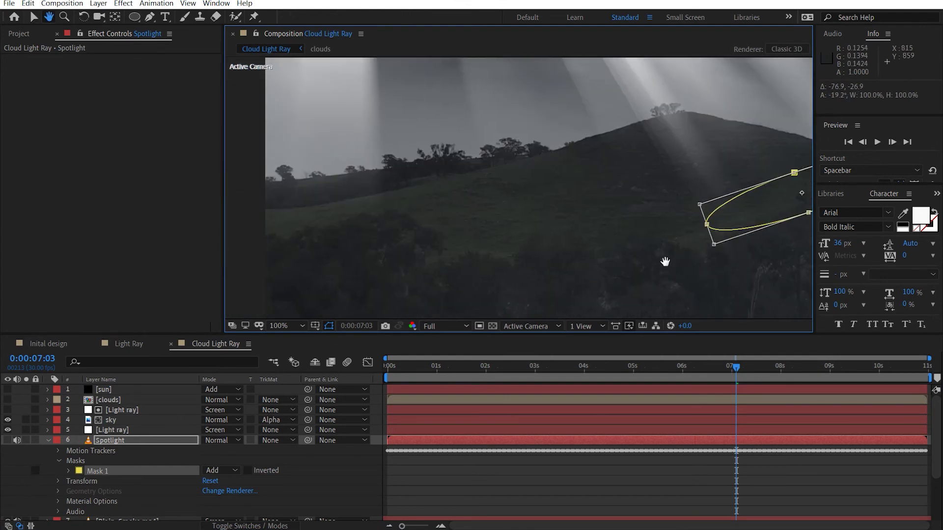
pyautogui.click(7, 440)
pyautogui.moveTo(511, 302); pyautogui.dragTo(395, 312)
pyautogui.moveTo(307, 284); pyautogui.dragTo(484, 272)
pyautogui.press('v')
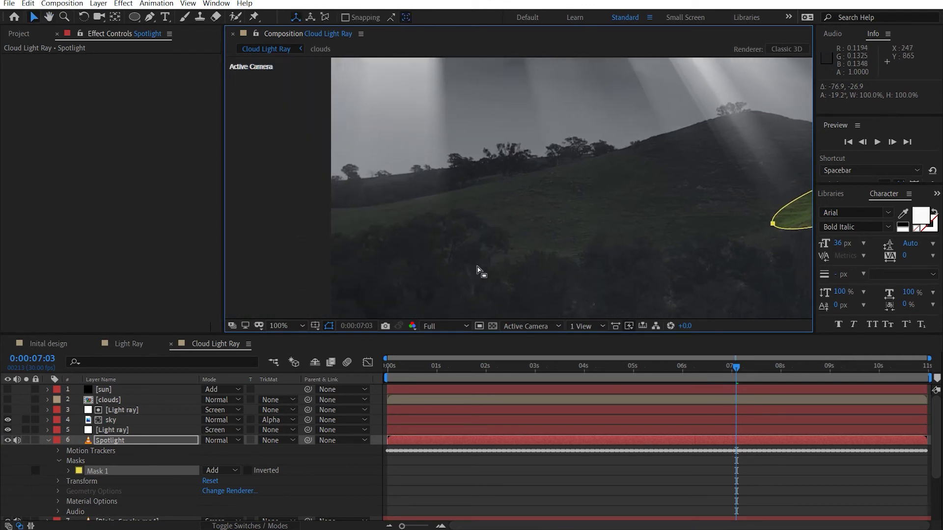
pyautogui.moveTo(673, 244); pyautogui.dragTo(559, 247)
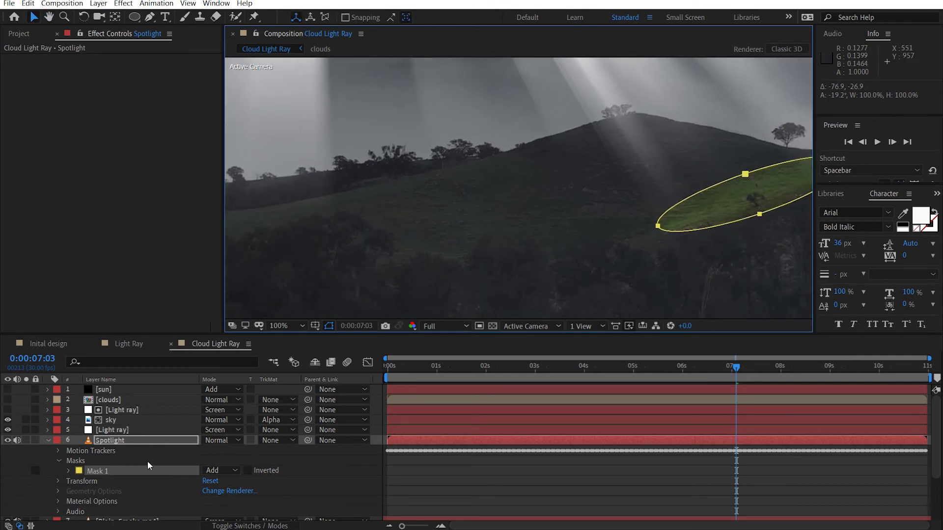
# Step: Duplicate the ellipse mask, offset the copy by about -905, 57 onto the ground under the leftmost ray, and rotate it about 11.6°
pyautogui.hotkey('ctrl', 'd')
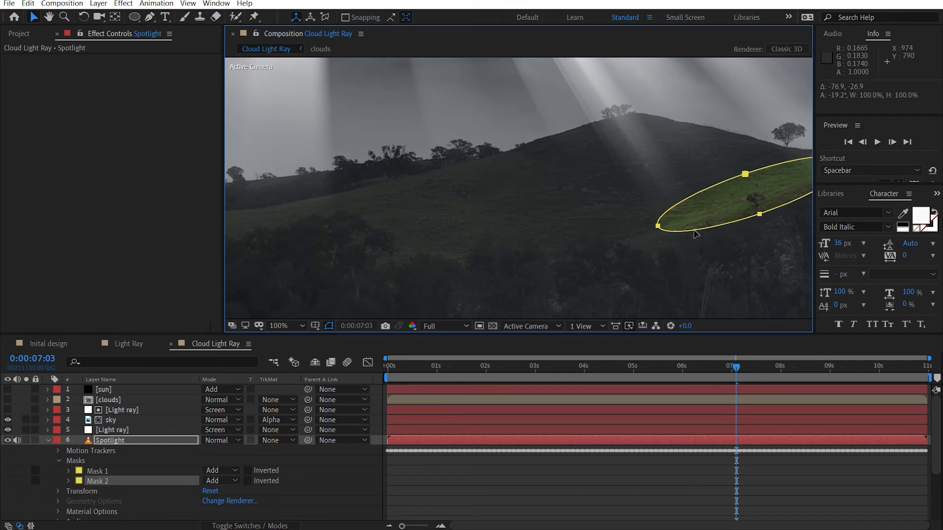
pyautogui.doubleClick(665, 229)
pyautogui.moveTo(625, 225); pyautogui.dragTo(262, 240)
pyautogui.moveTo(383, 241); pyautogui.dragTo(537, 248)
pyautogui.moveTo(613, 276)
pyautogui.mouseDown()
pyautogui.moveTo(581, 343)
pyautogui.moveTo(614, 271)
pyautogui.mouseUp()
pyautogui.hotkey('shift', 'Up')
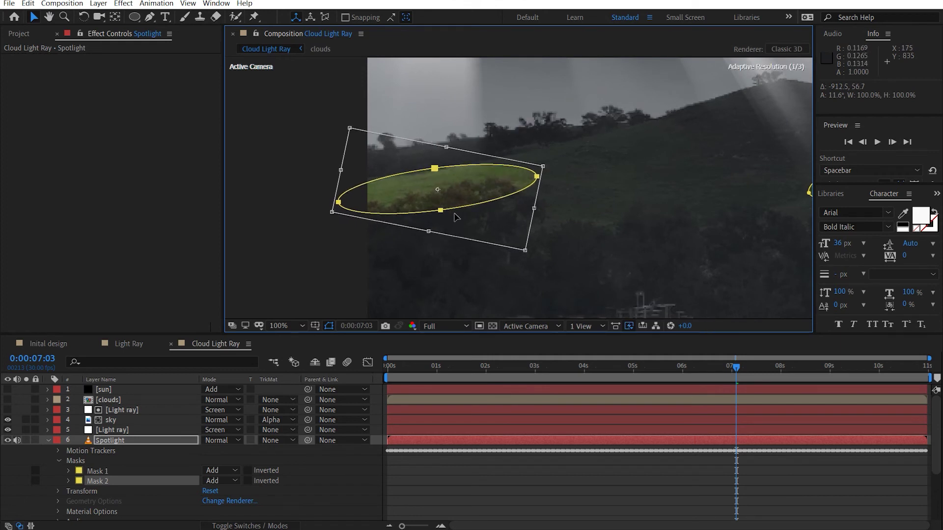
pyautogui.hotkey('shift', 'Right')
pyautogui.scroll(-1, 536, 252)
pyautogui.moveTo(596, 233); pyautogui.dragTo(486, 270)
pyautogui.moveTo(471, 211); pyautogui.dragTo(482, 224)
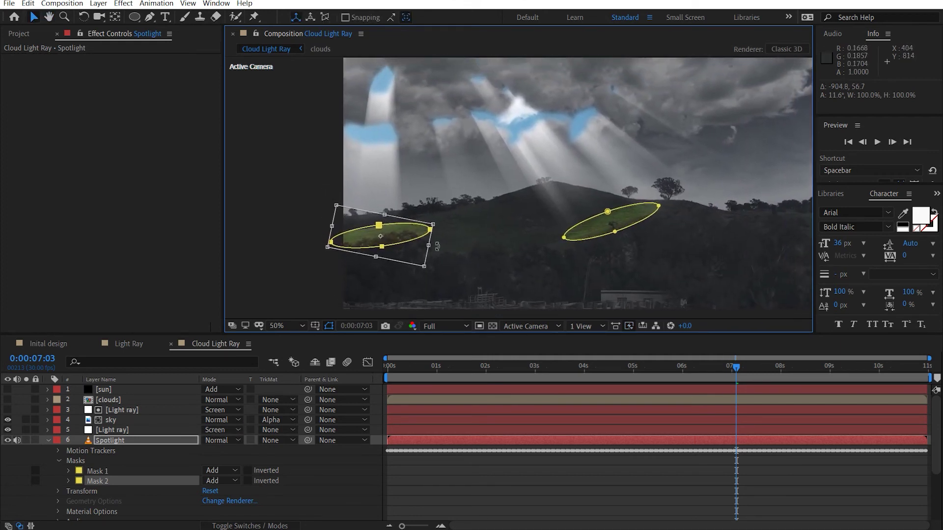
# Step: Duplicate the leftmost ellipse mask, shrink the copy to about half size, offset it about 487.5, -66.8 and rotate it about -7.7°
pyautogui.hotkey('ctrl', 'd')
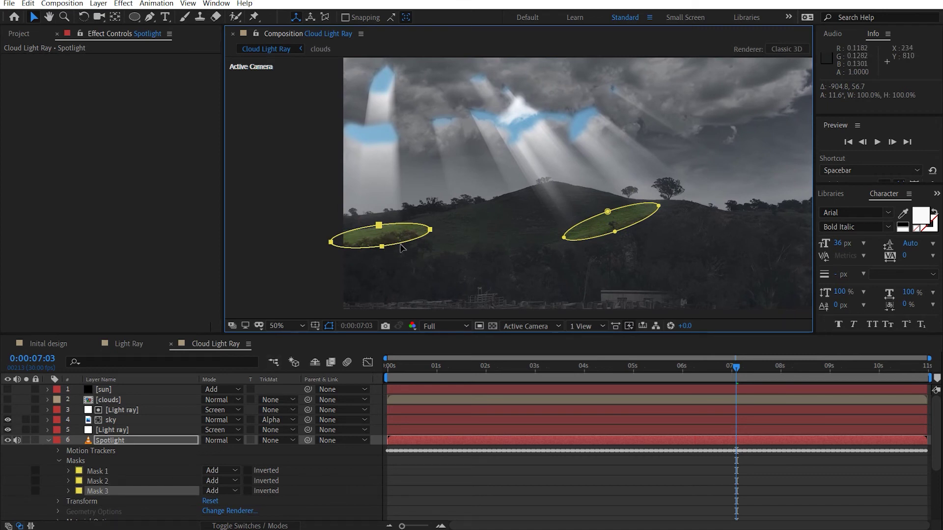
pyautogui.doubleClick(401, 248)
pyautogui.moveTo(402, 248); pyautogui.dragTo(492, 229)
pyautogui.scroll(3, 491, 228)
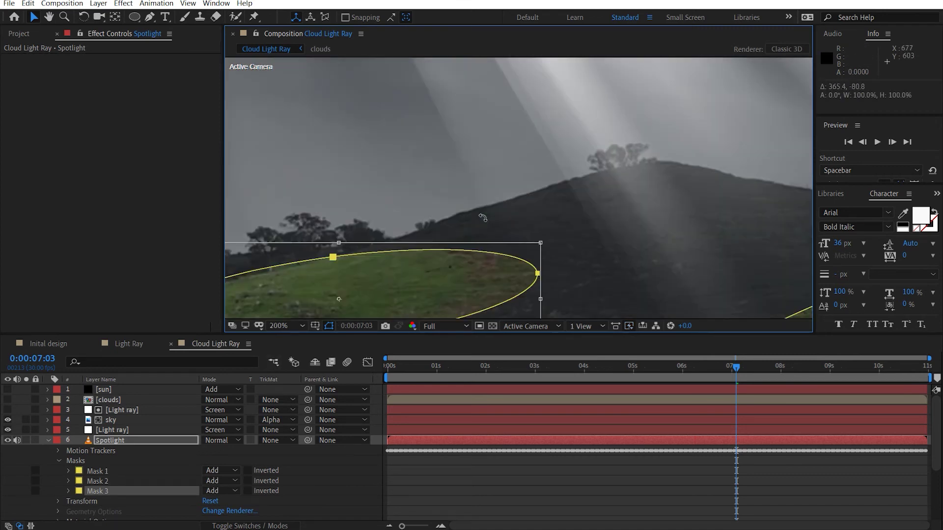
pyautogui.hscroll(-4, 483, 218)
pyautogui.scroll(-3, 483, 218)
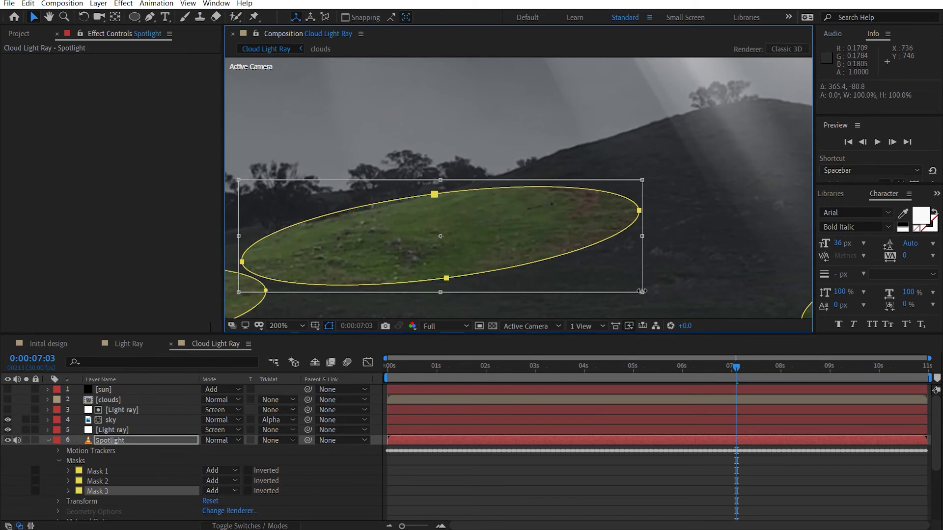
pyautogui.moveTo(642, 291); pyautogui.dragTo(558, 244)
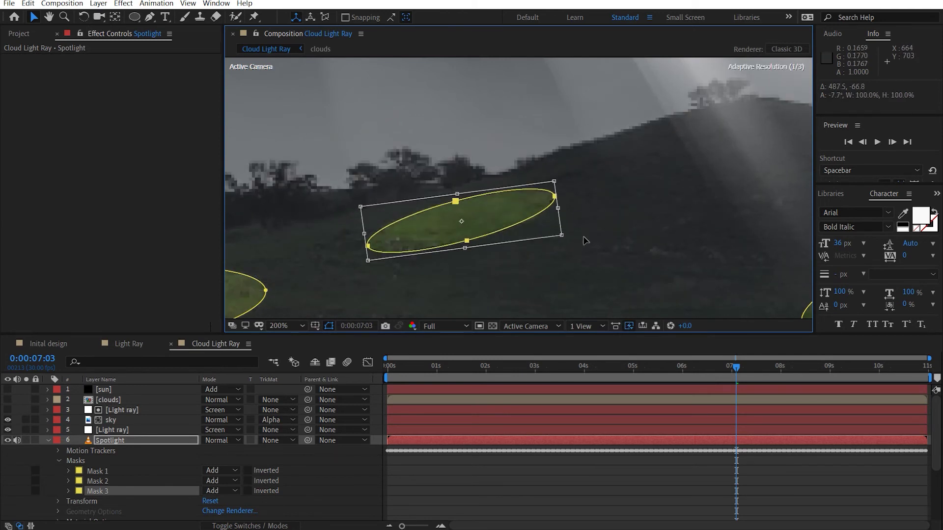
pyautogui.doubleClick(573, 269)
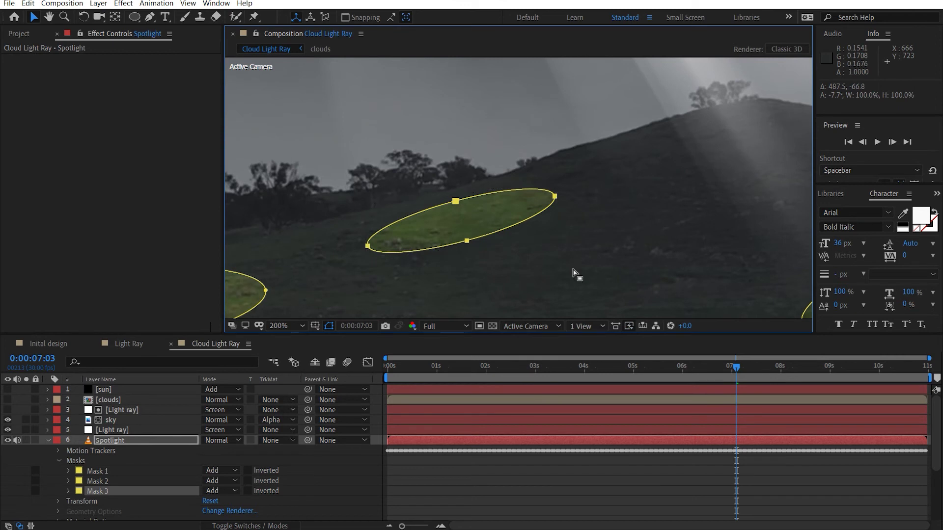
# Step: Set the Mask Feather of all three Spotlight masks to 60 pixels
pyautogui.scroll(-1, 573, 269)
pyautogui.moveTo(524, 270); pyautogui.dragTo(578, 227)
pyautogui.keyDown('shift'); pyautogui.click(143, 469); pyautogui.keyUp('shift')
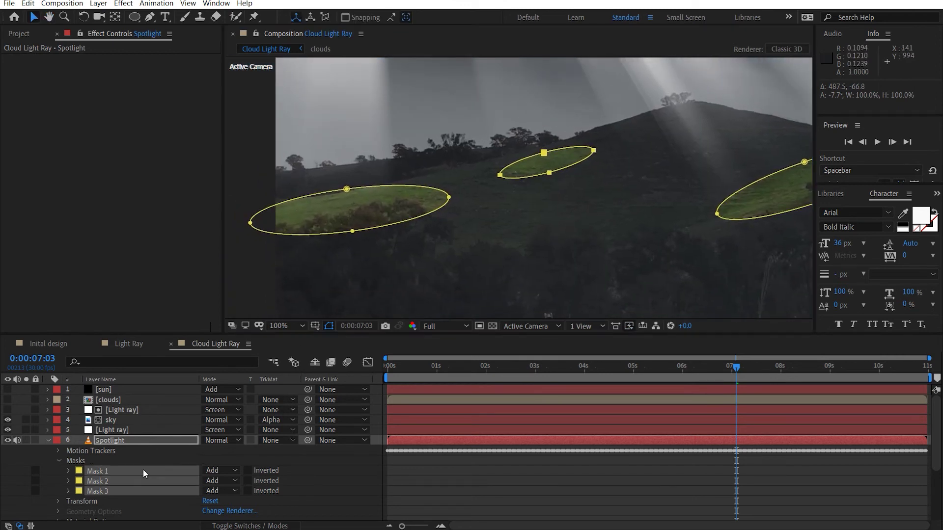
pyautogui.press('f')
pyautogui.moveTo(219, 462); pyautogui.dragTo(257, 454)
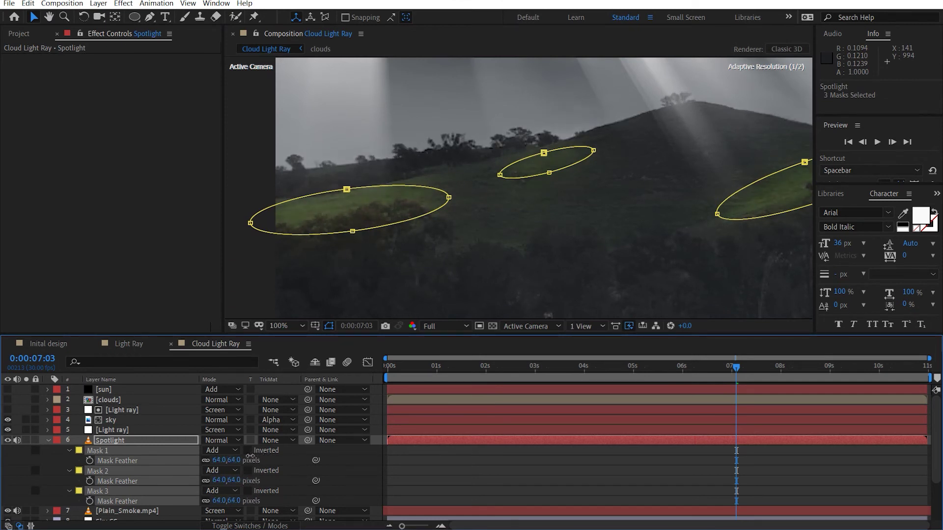
pyautogui.click(240, 460)
pyautogui.write('60')
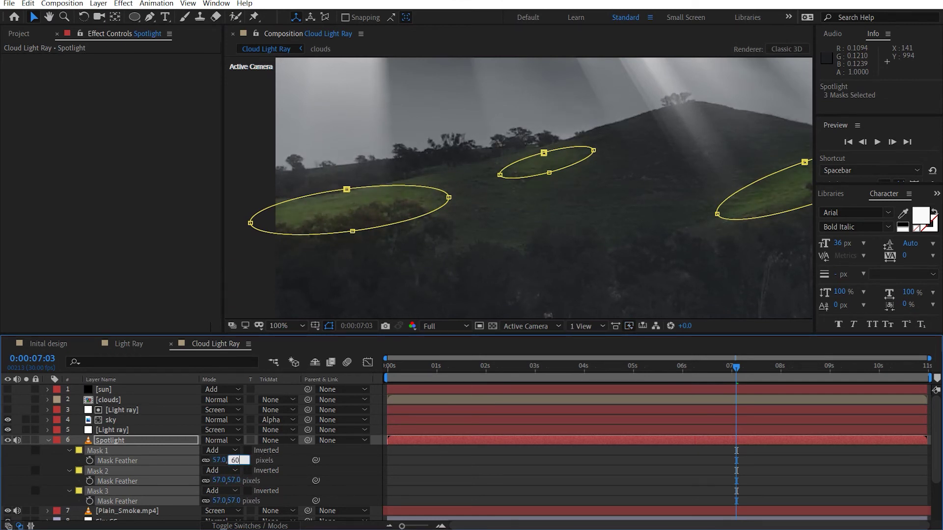
pyautogui.press('Return')
# Step: Apply a Curves effect to the Spotlight layer and raise its RGB curve strongly in the shadows to brighten the masked grass
pyautogui.click(173, 247)
pyautogui.hotkey('ctrl', 'space')
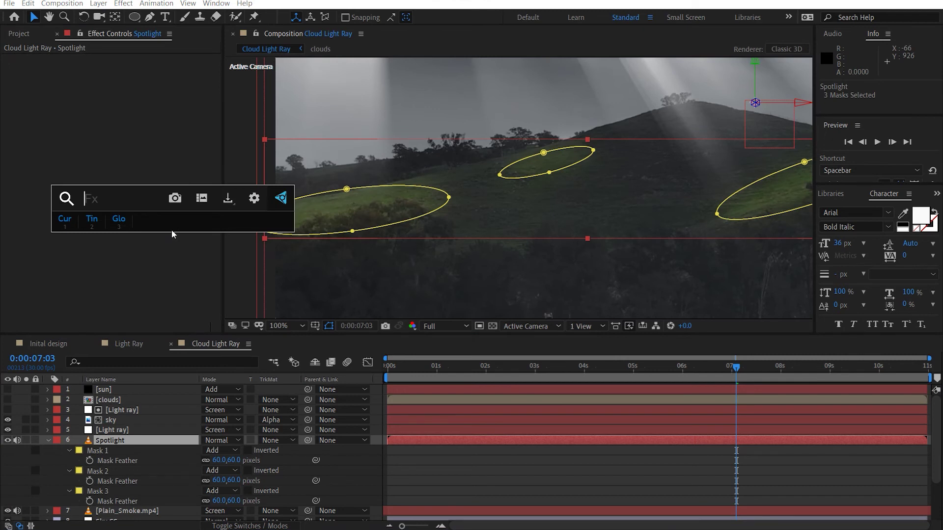
pyautogui.hotkey('shift', '1')
pyautogui.moveTo(94, 182); pyautogui.dragTo(67, 160)
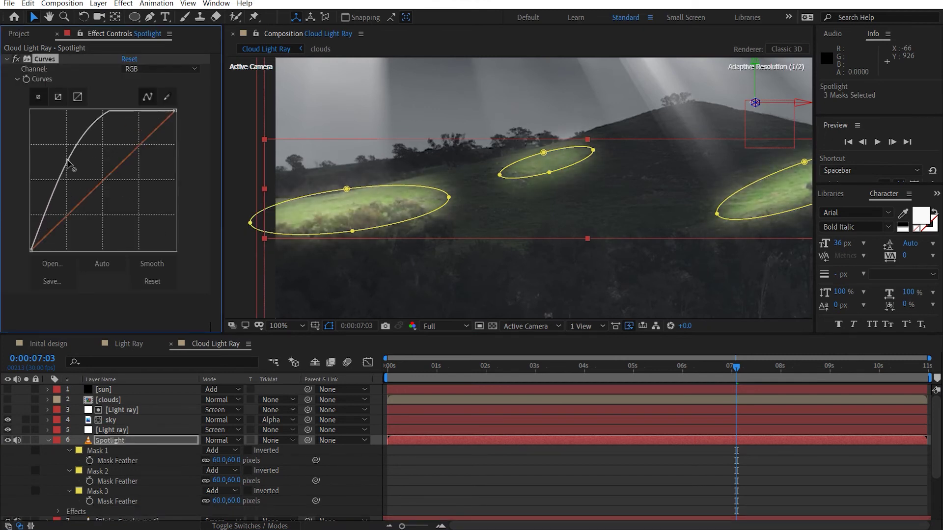
pyautogui.scroll(-2, 426, 249)
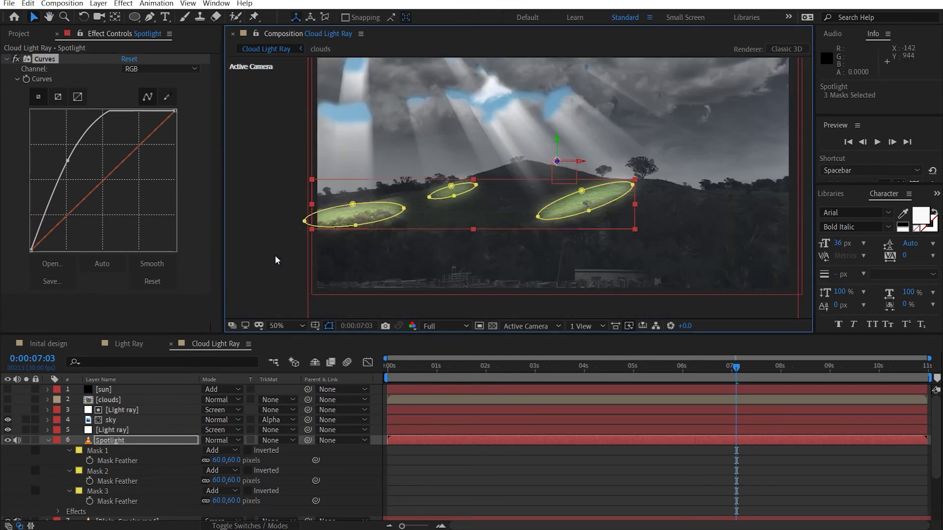
pyautogui.click(274, 255)
# Step: Select Mask 1 over the hillside right of the peak and move the Spotlight layer's out-point to the current time
pyautogui.moveTo(520, 231); pyautogui.dragTo(535, 244)
pyautogui.scroll(1, 591, 220)
pyautogui.moveTo(642, 219); pyautogui.dragTo(550, 205)
pyautogui.click(100, 484)
pyautogui.click(122, 441)
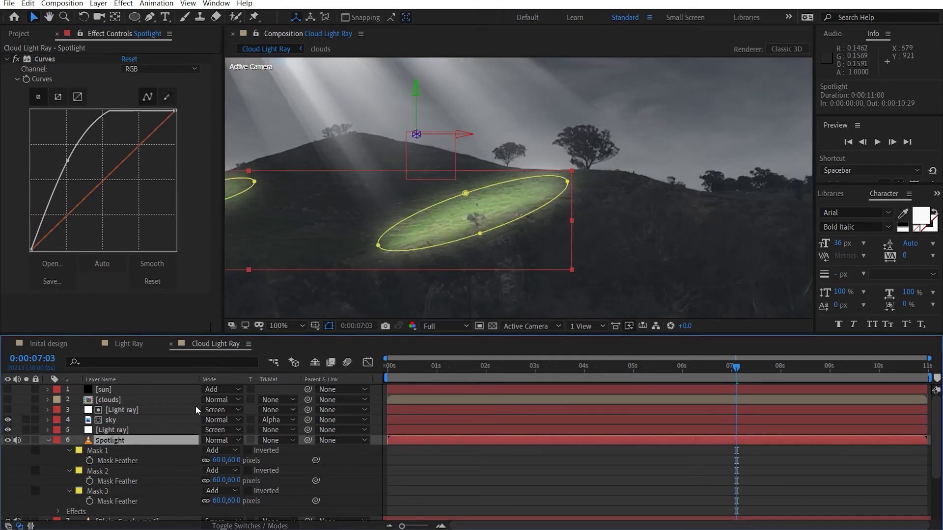
pyautogui.click(486, 270)
pyautogui.click(130, 451)
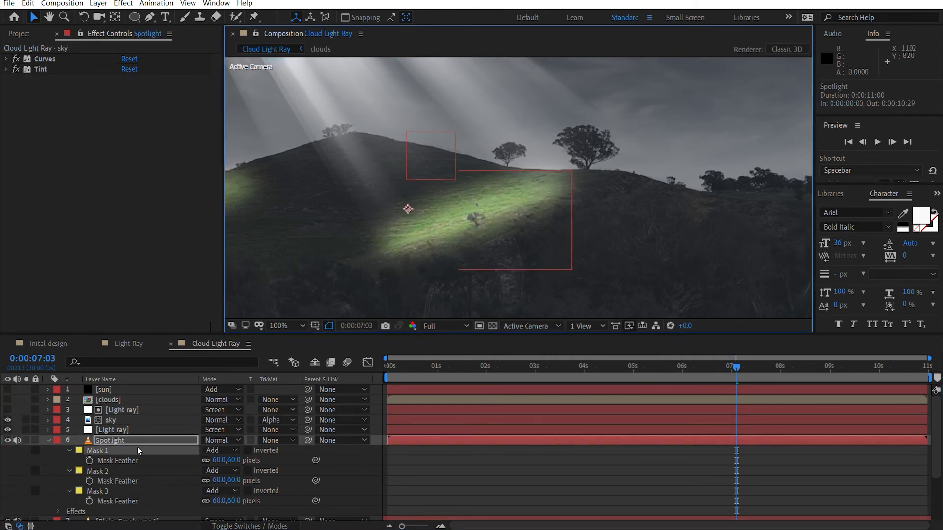
pyautogui.doubleClick(546, 194)
pyautogui.moveTo(545, 194); pyautogui.dragTo(566, 193)
pyautogui.scroll(1, 551, 202)
pyautogui.doubleClick(549, 192)
pyautogui.press(']')
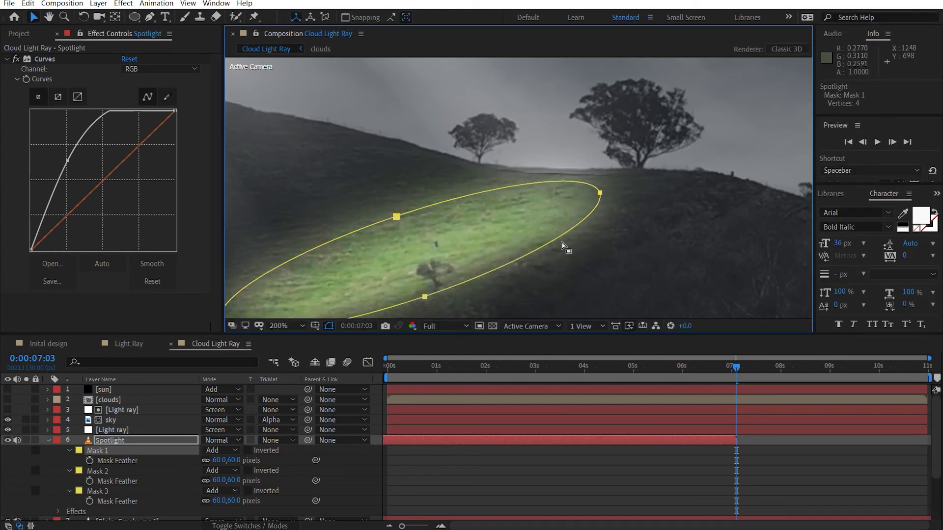
# Step: Reshape Mask 1 by adding a vertex on its lower edge, pulling it outward, and raising the upper edge towards the ridge
pyautogui.press('g')
pyautogui.click(547, 244)
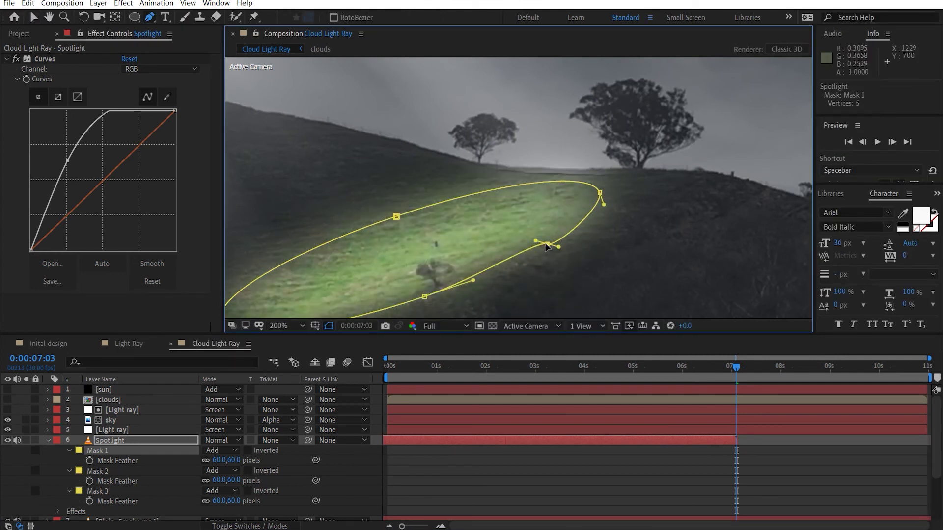
pyautogui.moveTo(536, 241); pyautogui.dragTo(565, 259)
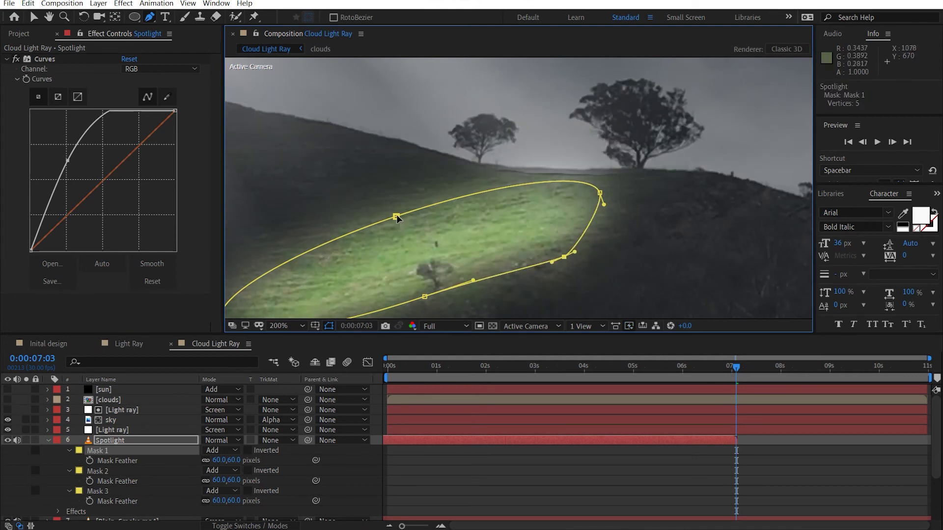
pyautogui.moveTo(396, 216); pyautogui.dragTo(391, 203)
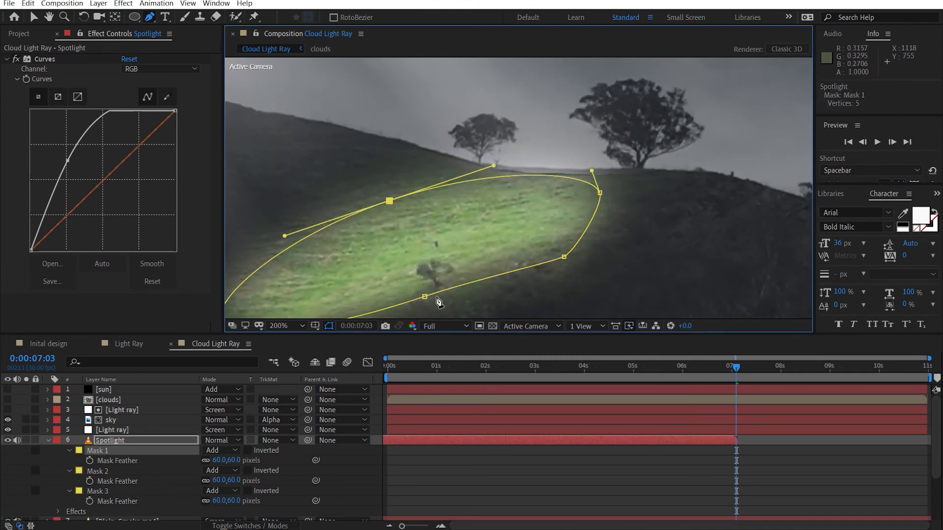
pyautogui.moveTo(424, 298); pyautogui.dragTo(428, 299)
# Step: Set the Mask Feather of the three ellipse masks, Mask 1 to Mask 3, to 90 pixels
pyautogui.scroll(-1, 607, 207)
pyautogui.moveTo(608, 208); pyautogui.dragTo(782, 197)
pyautogui.click(416, 255)
pyautogui.press(',')
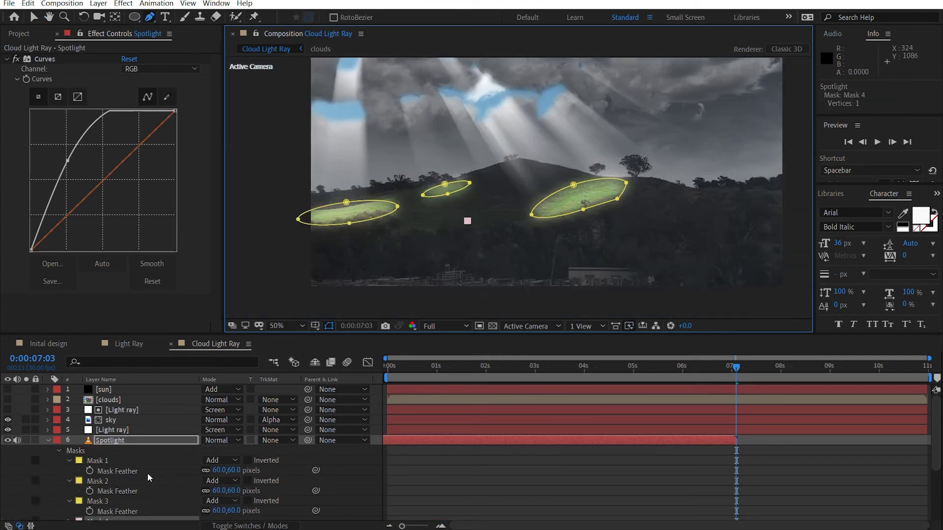
pyautogui.click(125, 462)
pyautogui.keyDown('shift'); pyautogui.click(121, 502); pyautogui.keyUp('shift')
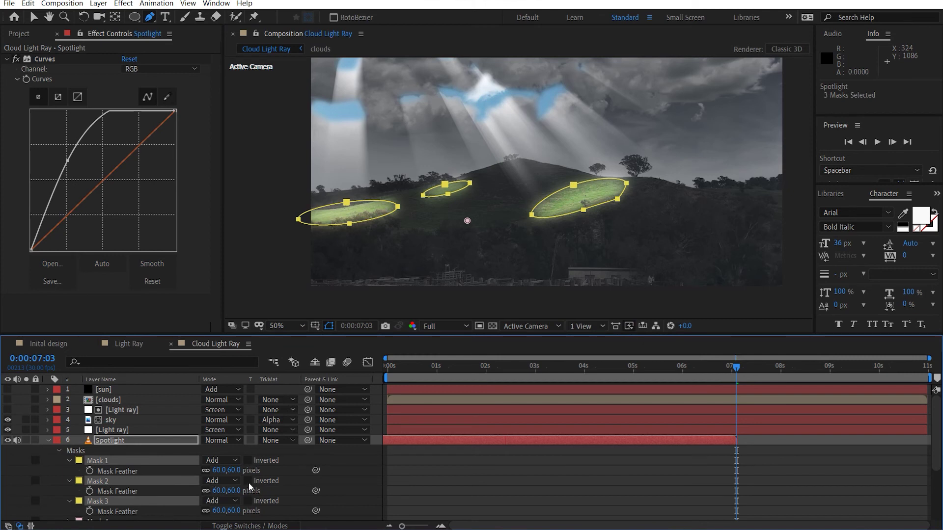
pyautogui.moveTo(232, 472); pyautogui.dragTo(242, 471)
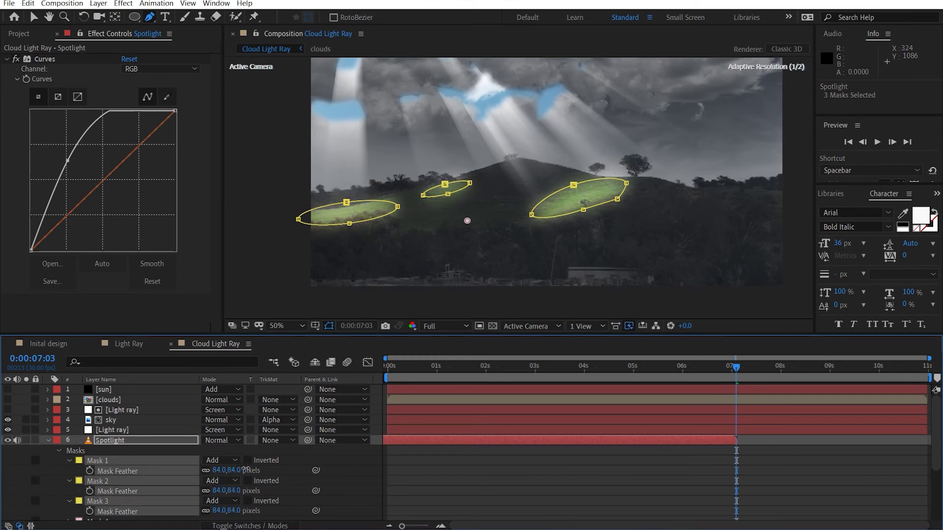
pyautogui.click(232, 471)
pyautogui.press('Return')
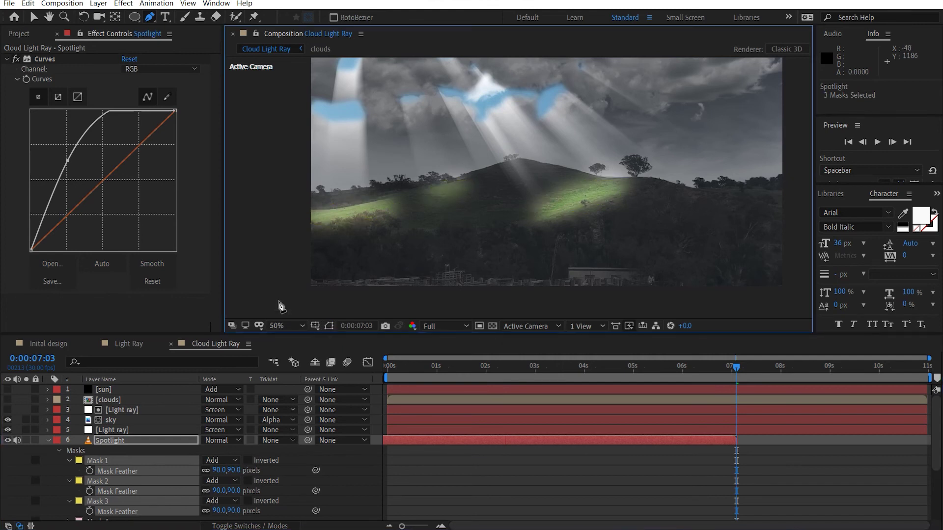
pyautogui.click(229, 255)
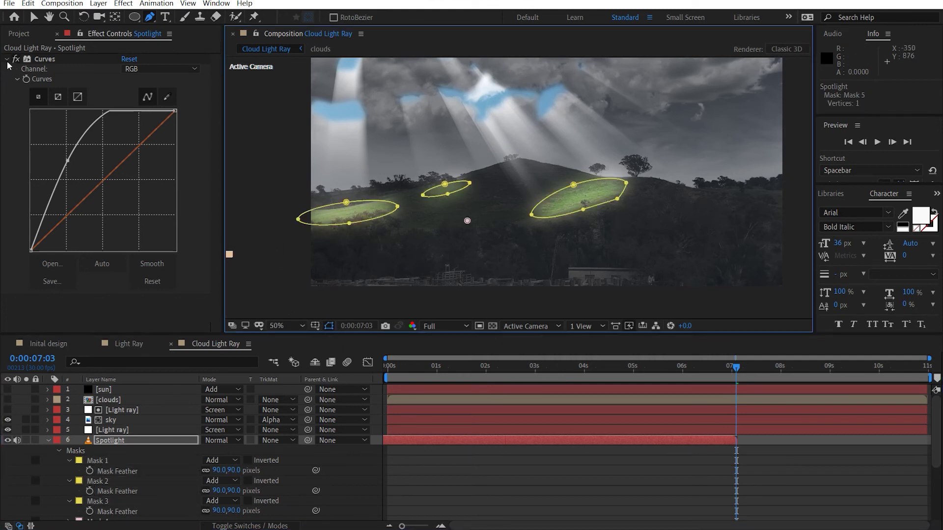
# Step: In the Spotlight's Curves, bend the Red channel slightly below the diagonal and the Blue channel slightly above it
pyautogui.click(147, 69)
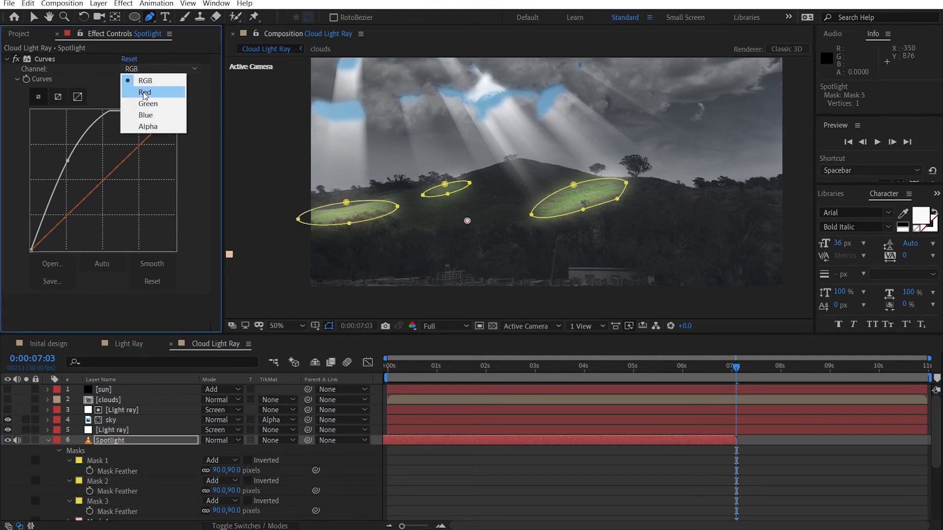
pyautogui.click(140, 90)
pyautogui.moveTo(101, 186); pyautogui.dragTo(105, 191)
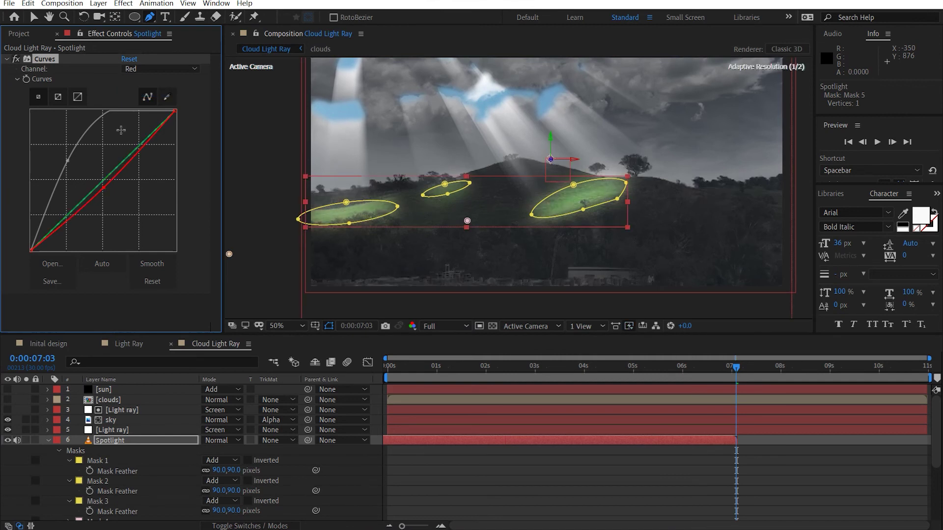
pyautogui.click(142, 69)
pyautogui.click(147, 112)
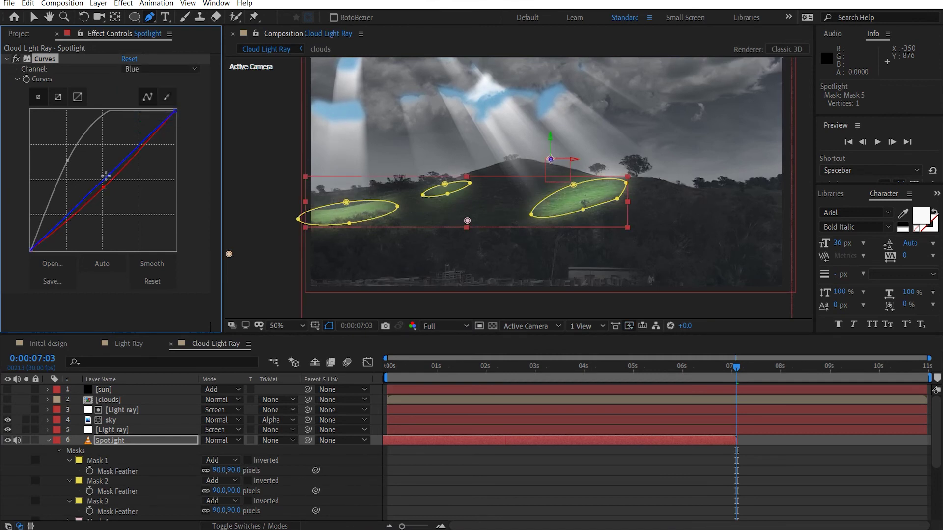
pyautogui.moveTo(105, 176); pyautogui.dragTo(100, 182)
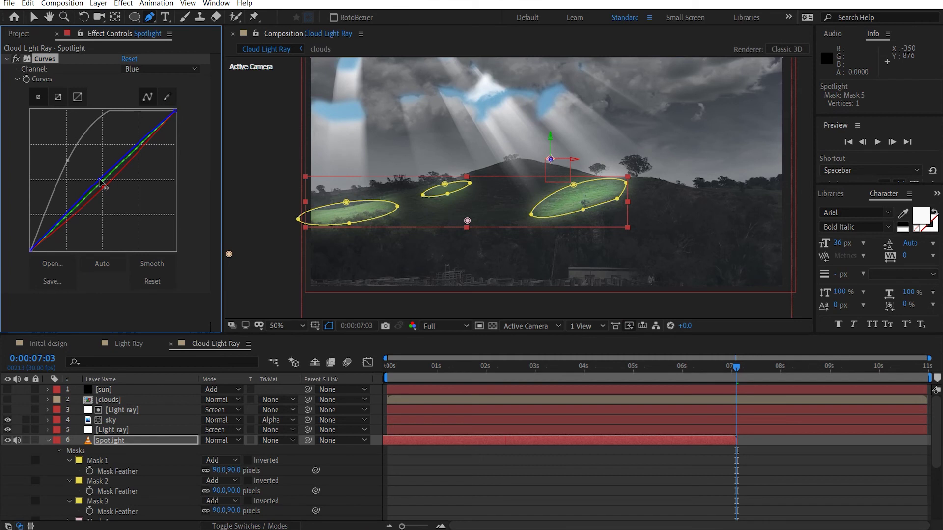
# Step: Add a midpoint to the Green channel curve and nudge it slightly above the diagonal
pyautogui.click(156, 69)
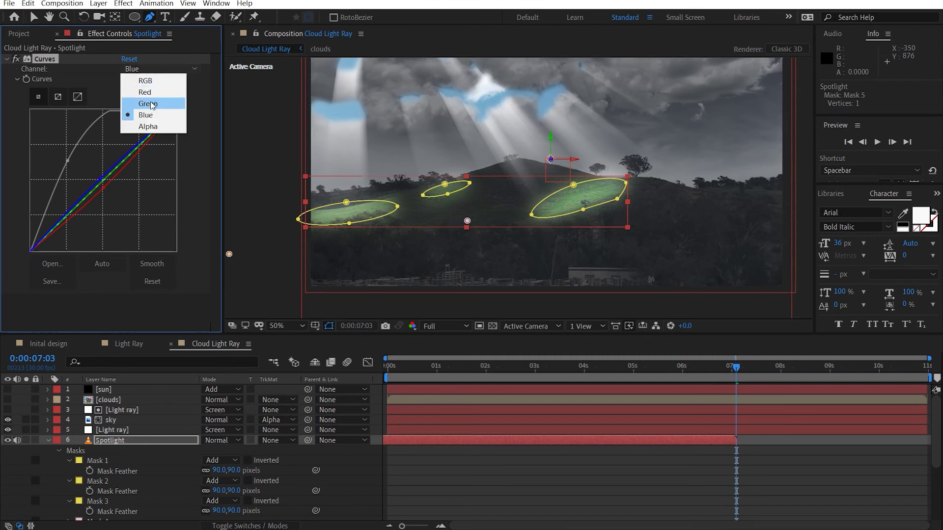
pyautogui.click(147, 103)
pyautogui.moveTo(104, 178); pyautogui.dragTo(102, 179)
pyautogui.click(258, 193)
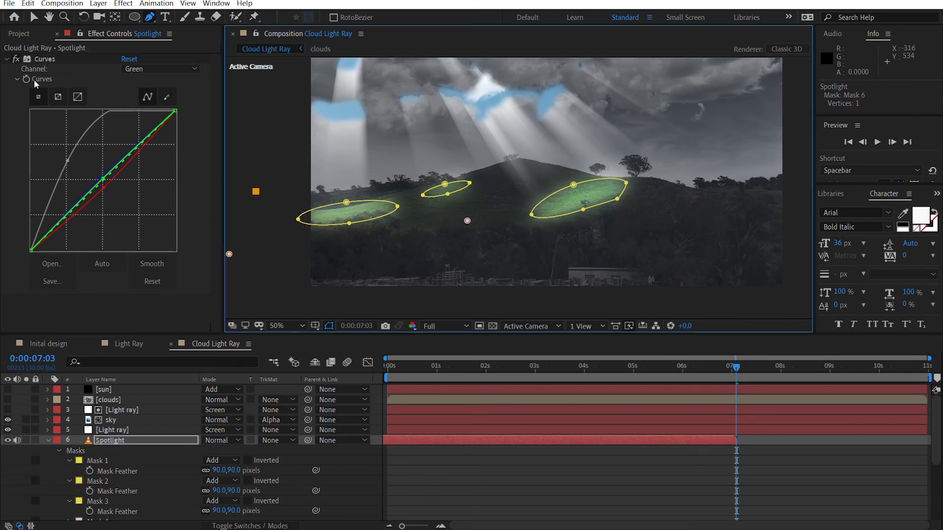
# Step: Delete the stray single-vertex masks Mask 4, Mask 5 and Mask 6 from the Spotlight layer
pyautogui.scroll(-3, 113, 502)
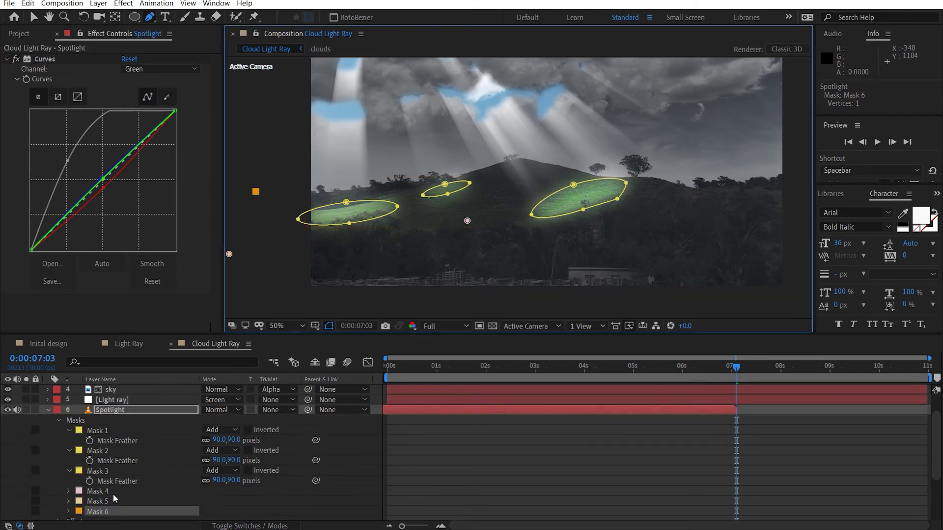
pyautogui.click(114, 491)
pyautogui.keyDown('shift'); pyautogui.click(108, 512); pyautogui.keyUp('shift')
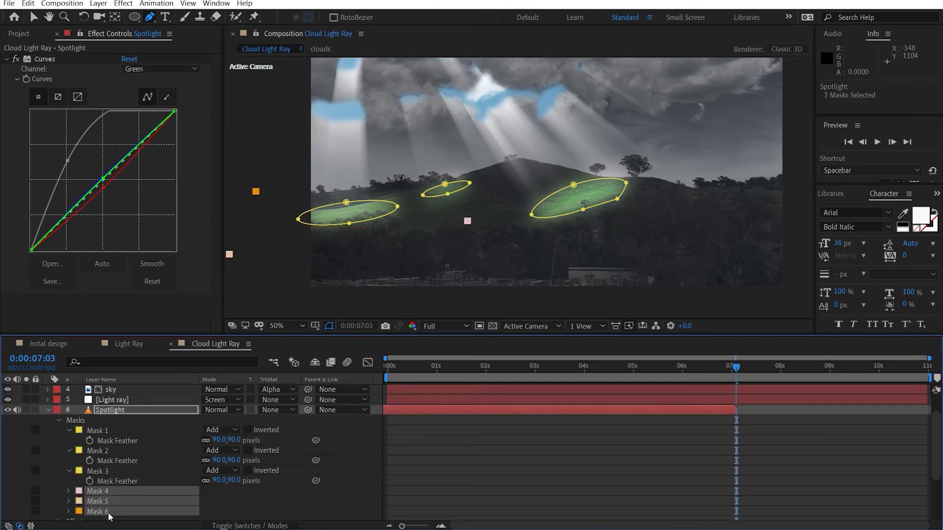
pyautogui.press('Delete')
# Step: Apply an Unsharp Mask effect to the Spotlight layer with Amount 25 and Radius 2
pyautogui.click(7, 59)
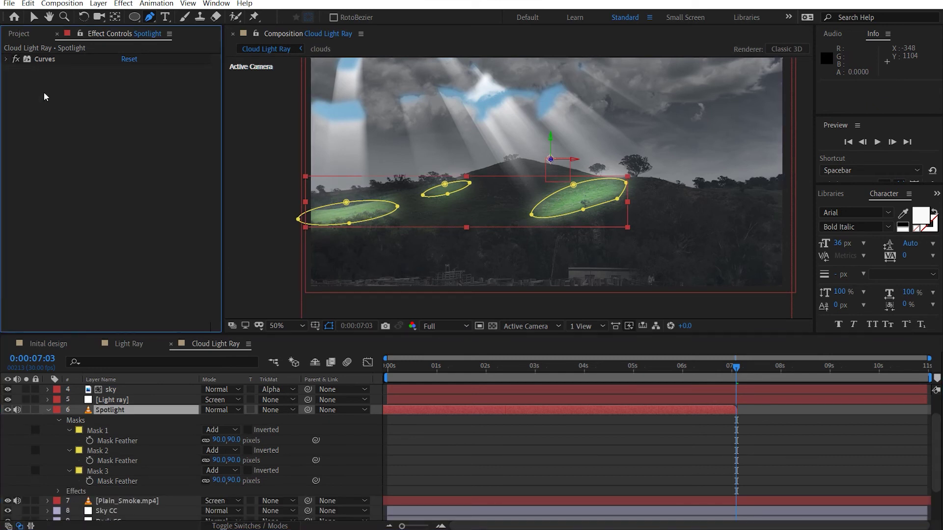
pyautogui.hotkey('ctrl', 'space')
pyautogui.write('unsh')
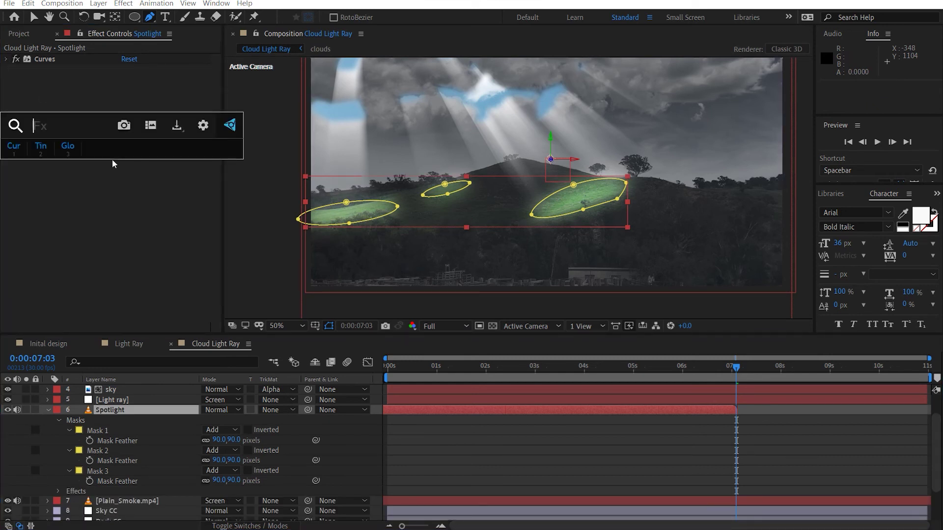
pyautogui.press('Return')
pyautogui.press('v')
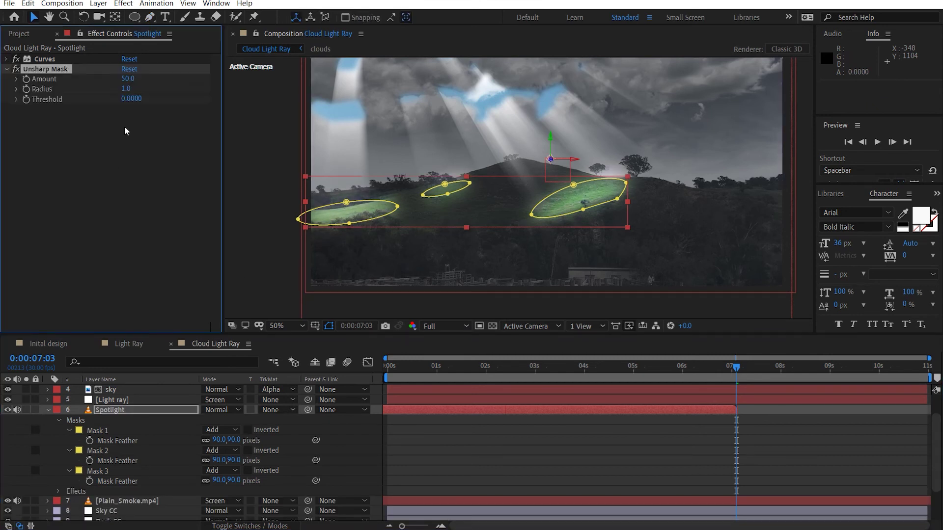
pyautogui.click(127, 79)
pyautogui.write('25')
pyautogui.press('Return')
pyautogui.click(126, 89)
pyautogui.press('Return')
# Step: Fit the composition view up to 100% and collapse the Spotlight layer's properties
pyautogui.click(278, 202)
pyautogui.moveTo(552, 209); pyautogui.dragTo(503, 234)
pyautogui.click(296, 325)
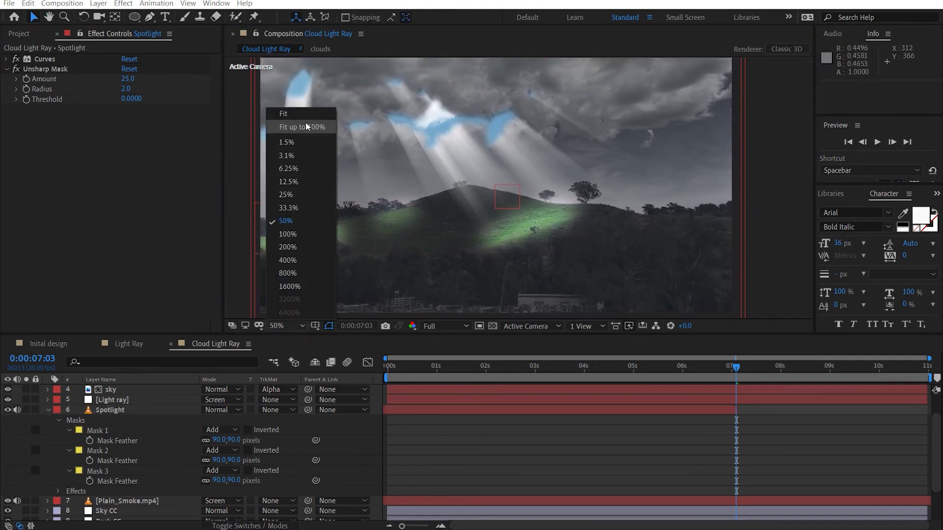
pyautogui.click(304, 127)
pyautogui.click(49, 410)
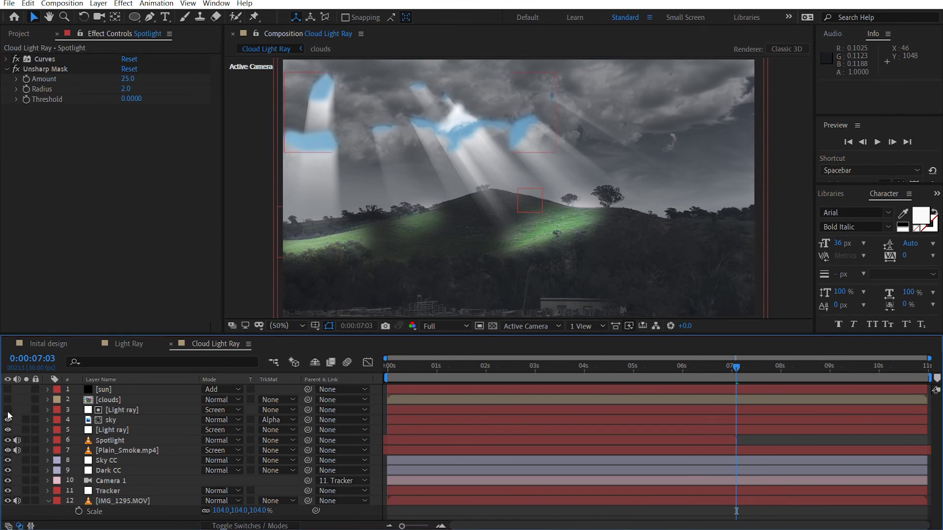
# Step: Make the sun layer visible and move it below the sky layer in the layer stack
pyautogui.click(7, 390)
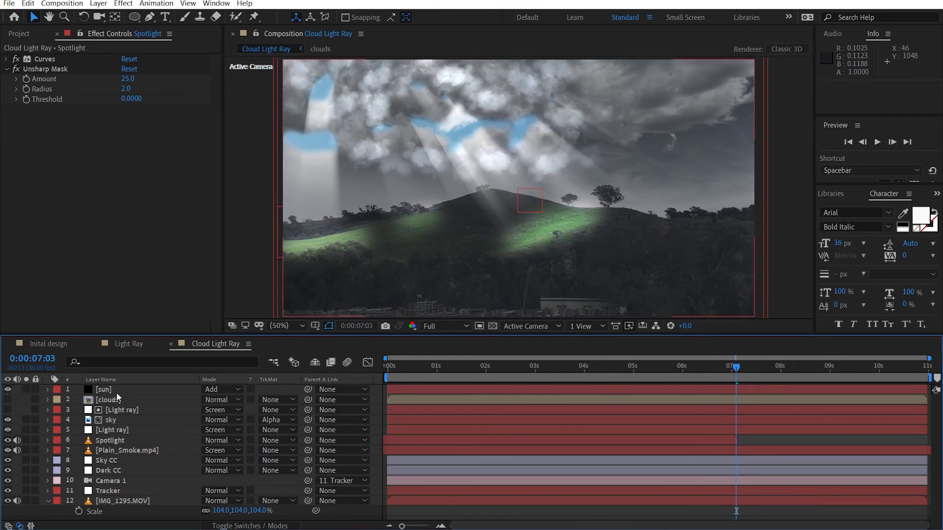
pyautogui.click(140, 393)
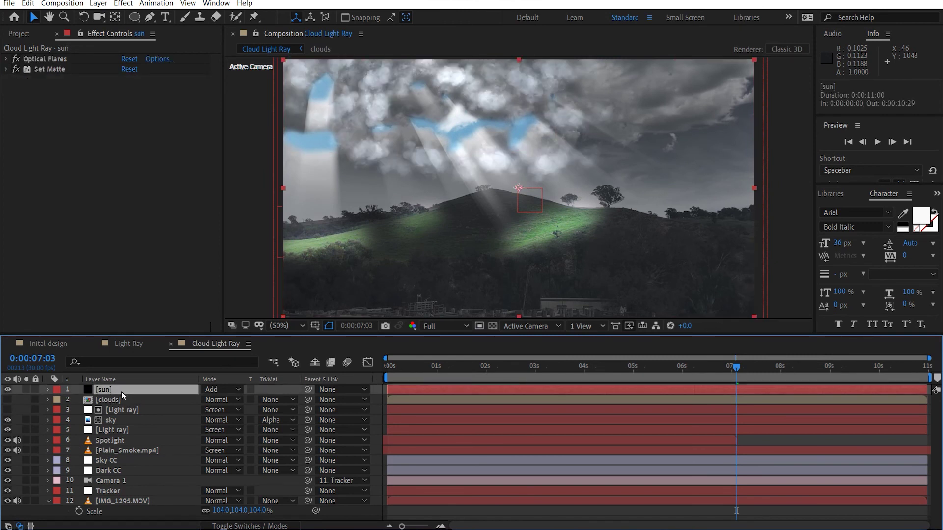
pyautogui.moveTo(122, 391); pyautogui.dragTo(143, 426)
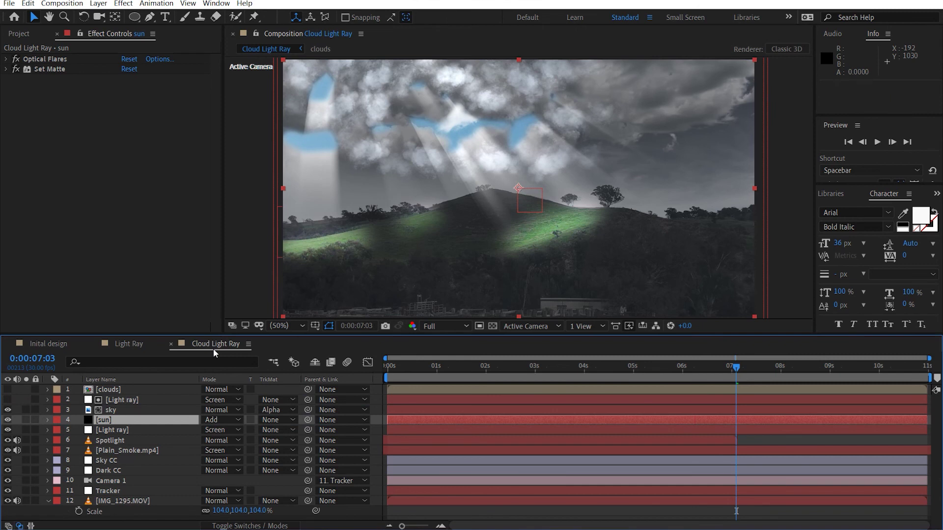
# Step: Create two adjustment layers and move both above the clouds layer, to the head of the layer stack
pyautogui.hotkey('ctrl', 'alt', 'y')
pyautogui.hotkey('ctrl', 'alt', 'y')
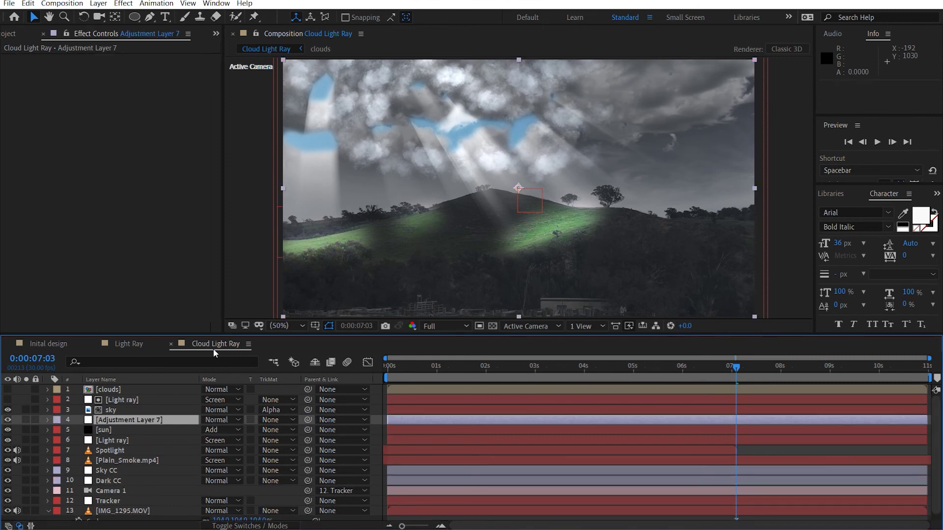
pyautogui.keyDown('shift'); pyautogui.click(127, 431); pyautogui.keyUp('shift')
pyautogui.moveTo(127, 431); pyautogui.dragTo(173, 394)
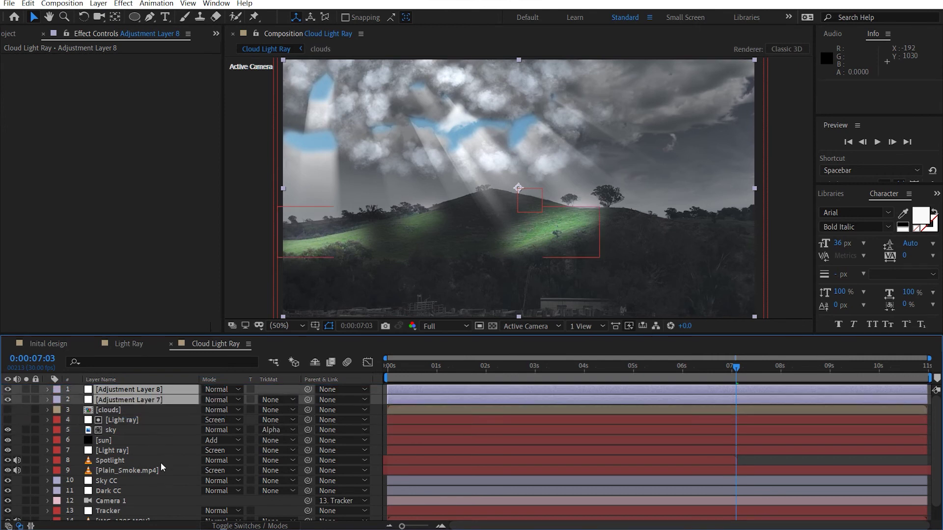
pyautogui.scroll(-1, 161, 463)
pyautogui.scroll(1, 161, 464)
pyautogui.click(159, 430)
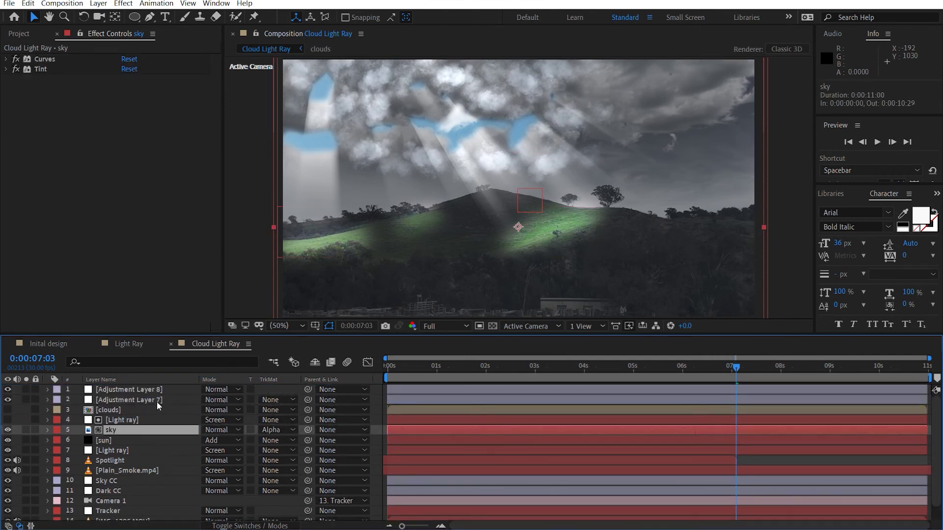
# Step: Rename Adjustment Layer 7 to CC and Adjustment Layer 8 to Vignette
pyautogui.click(158, 401)
pyautogui.press('Return')
pyautogui.write('CC')
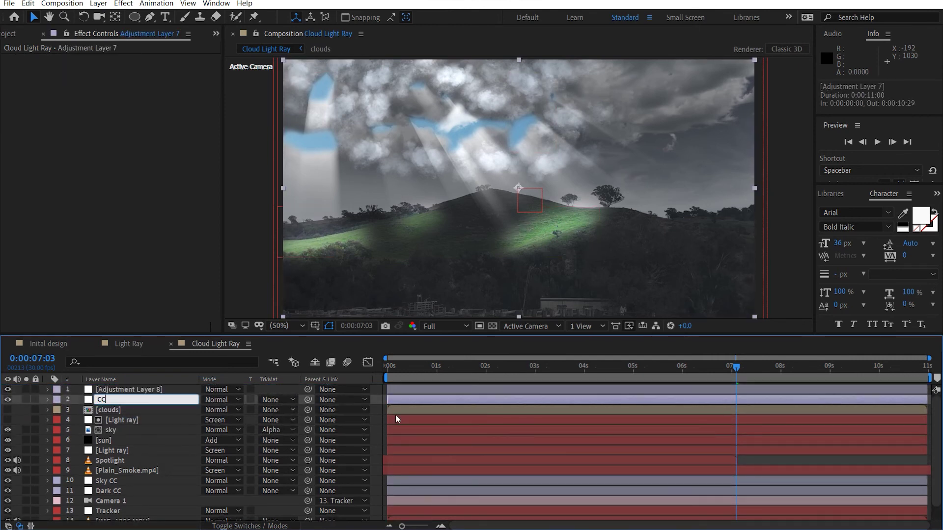
pyautogui.click(160, 388)
pyautogui.press('Return')
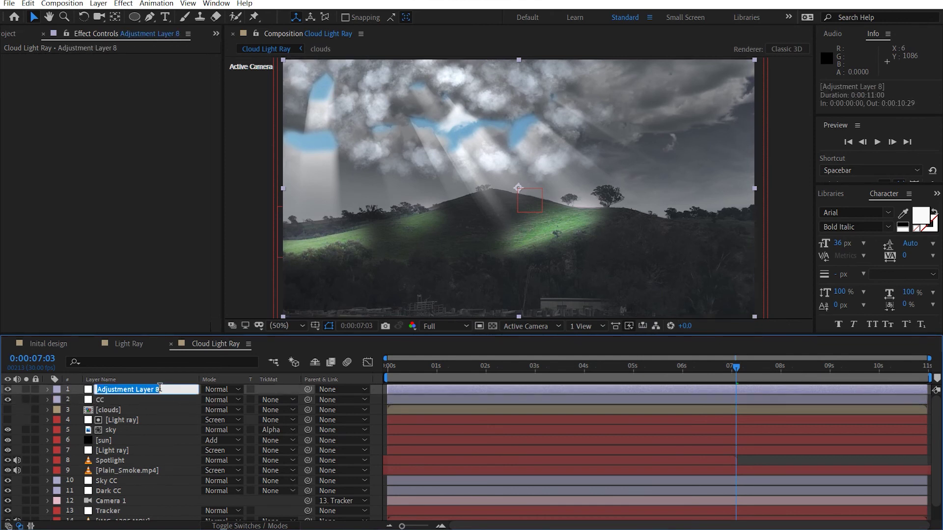
pyautogui.write('Vignette')
pyautogui.click(137, 399)
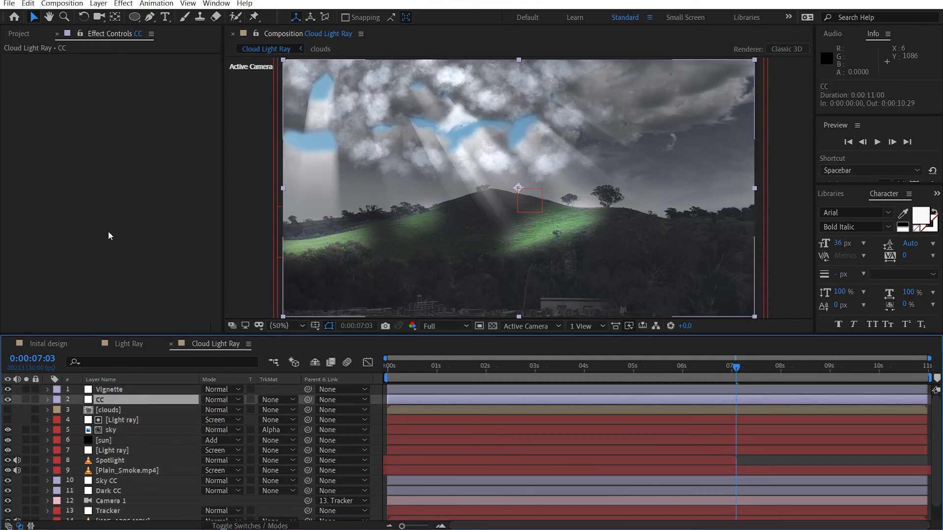
# Step: Apply Curves to the Vignette layer and pull the RGB curve's midpoint well below the diagonal to darken the image
pyautogui.click(117, 388)
pyautogui.hotkey('ctrl', 'space')
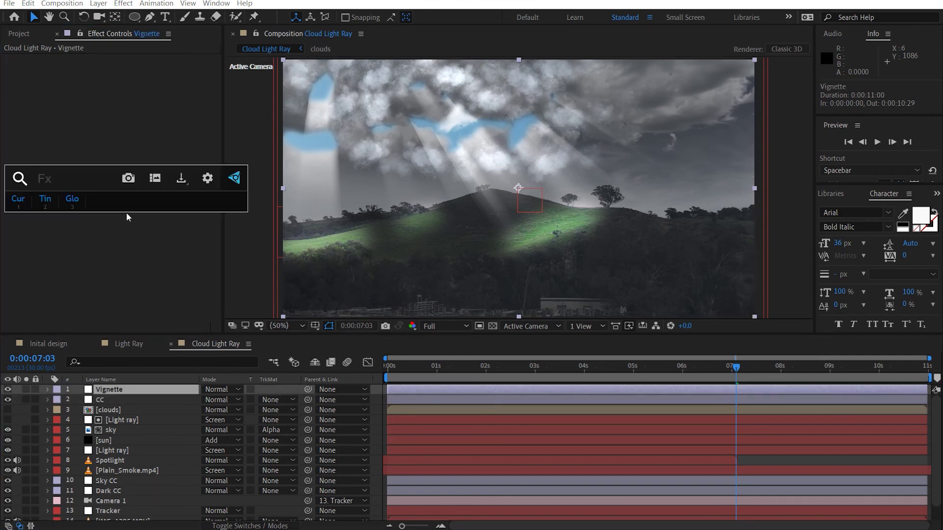
pyautogui.press('1')
pyautogui.moveTo(118, 183)
pyautogui.mouseDown()
pyautogui.moveTo(117, 209)
pyautogui.moveTo(116, 198)
pyautogui.mouseUp()
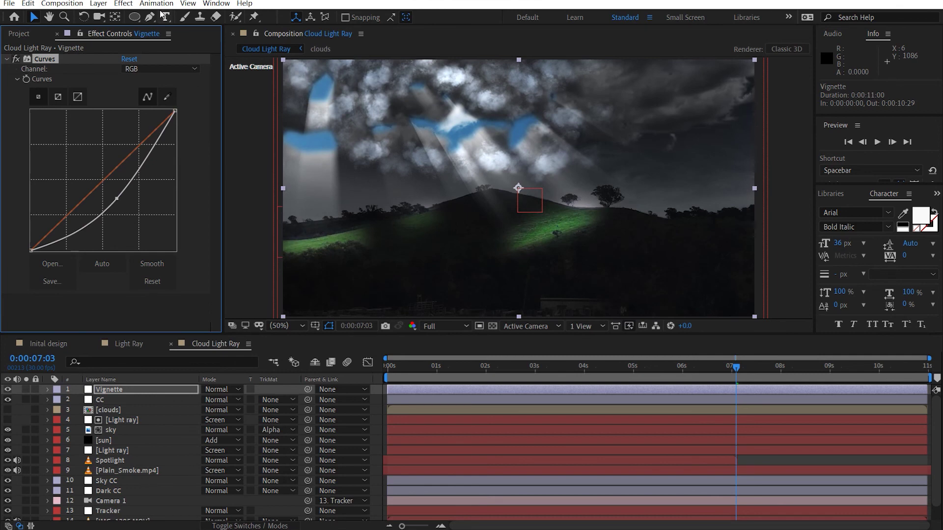
# Step: Add a full-frame ellipse mask to the Vignette layer and set its mode to Subtract
pyautogui.click(138, 17)
pyautogui.doubleClick(137, 18)
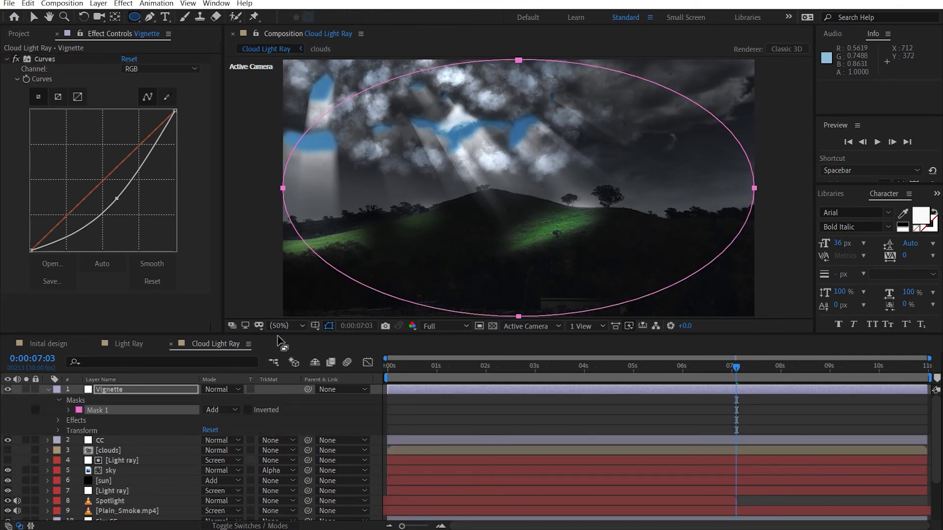
pyautogui.click(220, 410)
pyautogui.click(255, 443)
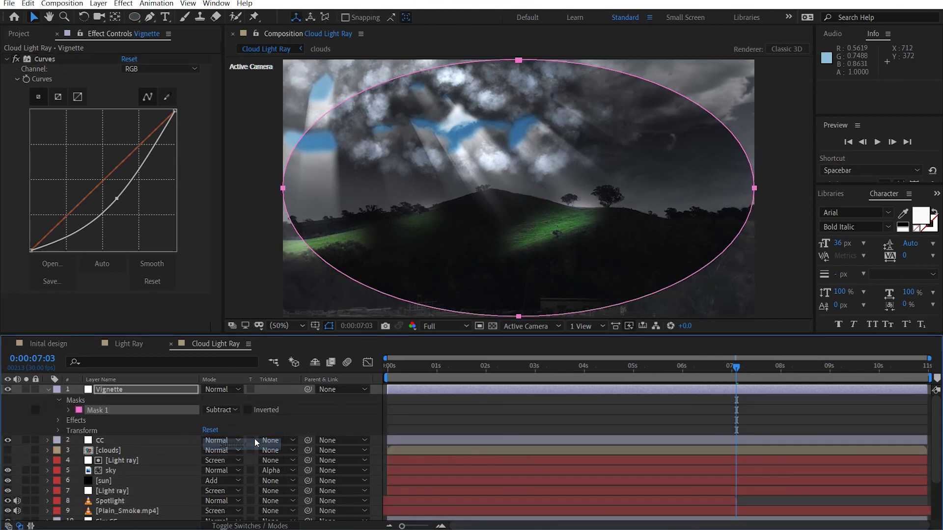
# Step: Try a 500-pixel feather on the Vignette layer's ellipse mask and settle on 300 pixels
pyautogui.press('f')
pyautogui.moveTo(229, 412); pyautogui.dragTo(383, 409)
pyautogui.click(247, 408)
pyautogui.write('500')
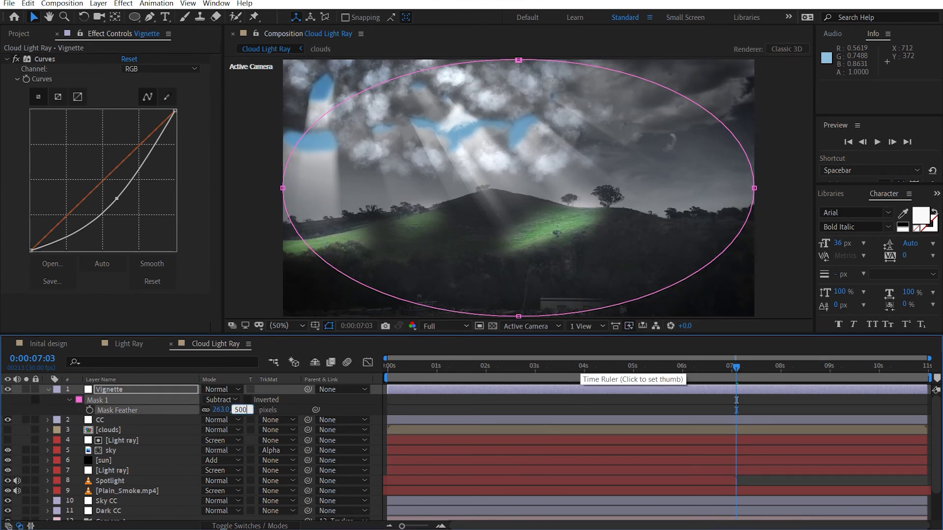
pyautogui.press('Return')
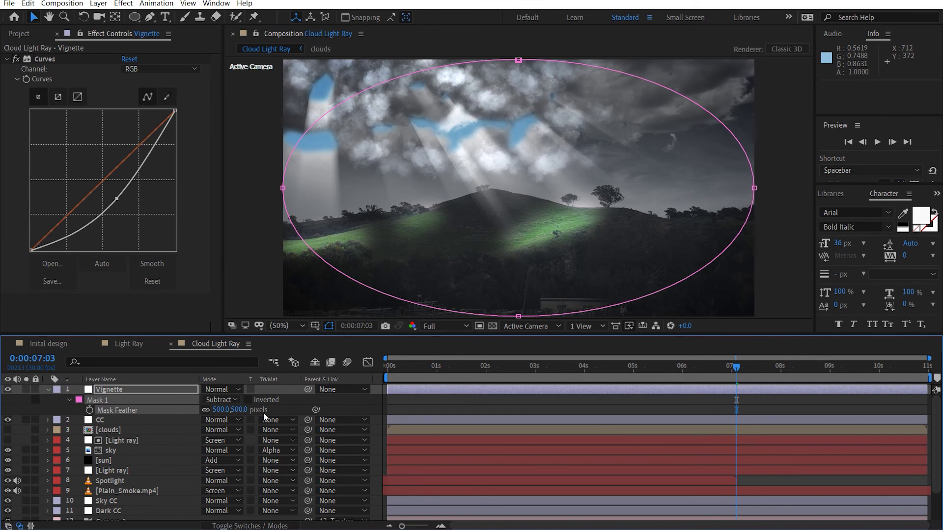
pyautogui.click(244, 411)
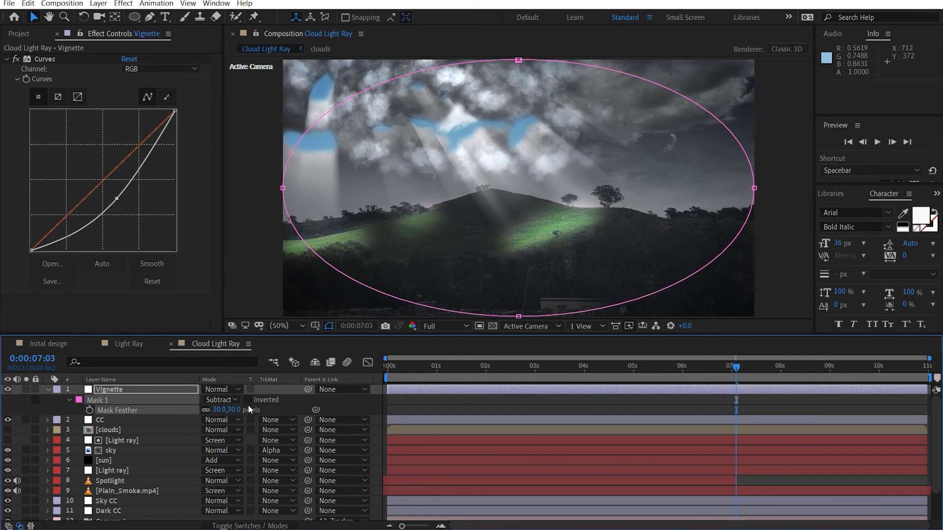
pyautogui.click(235, 410)
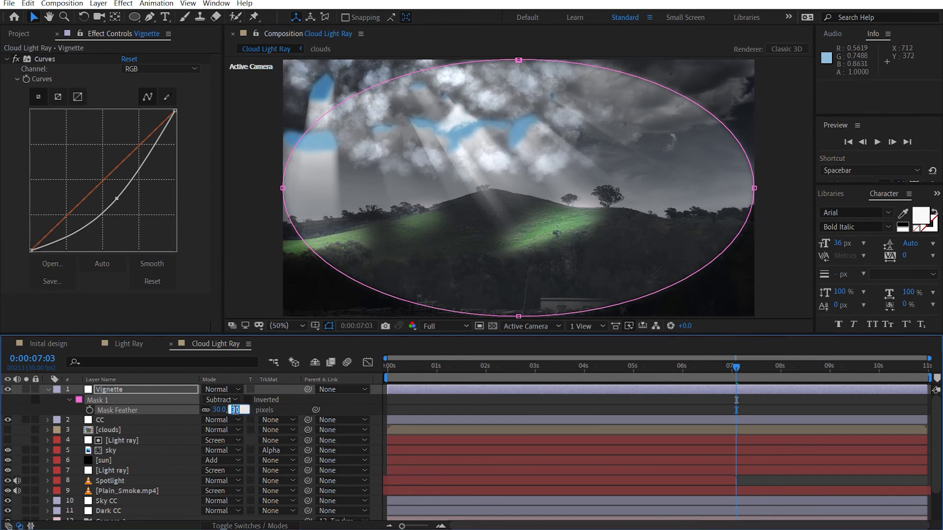
pyautogui.write('300')
pyautogui.press('Return')
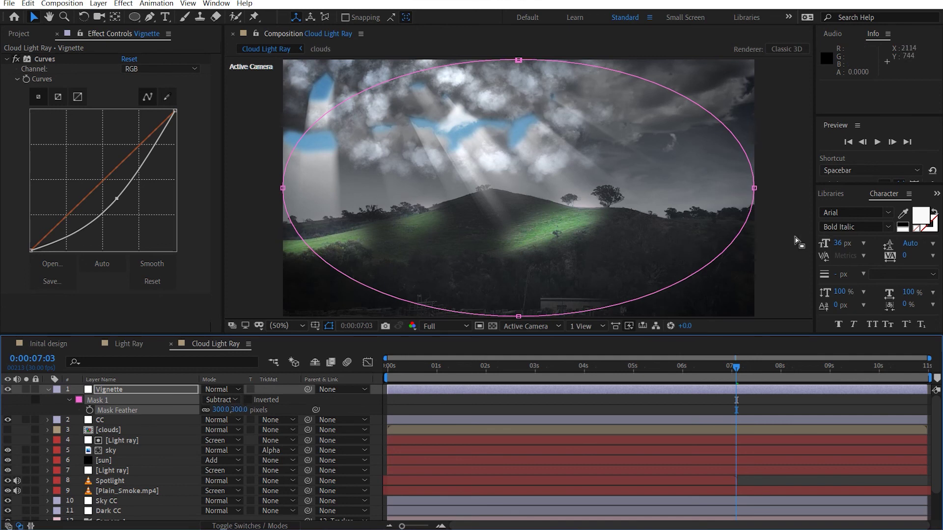
pyautogui.click(798, 219)
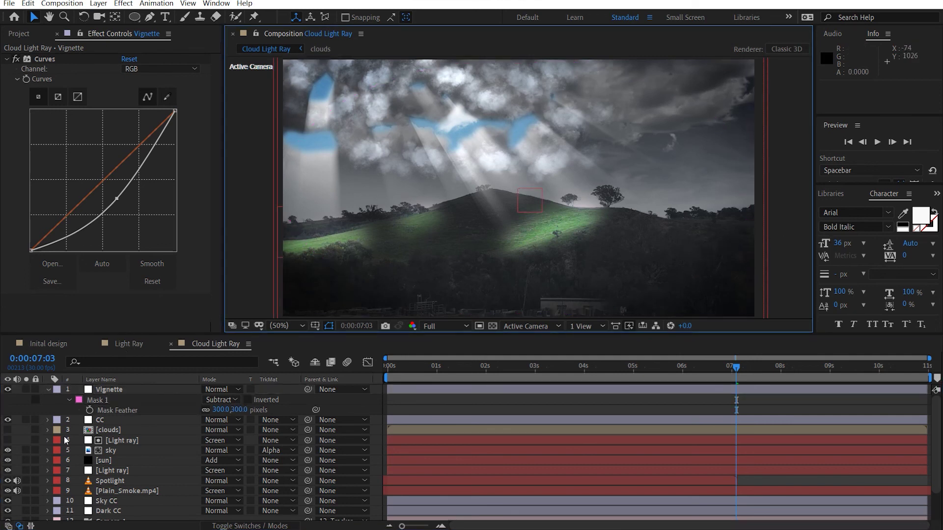
# Step: Apply Curves to the CC layer, bend the RGB curve slightly below the diagonal with two points, and compare with the effect off
pyautogui.click(102, 421)
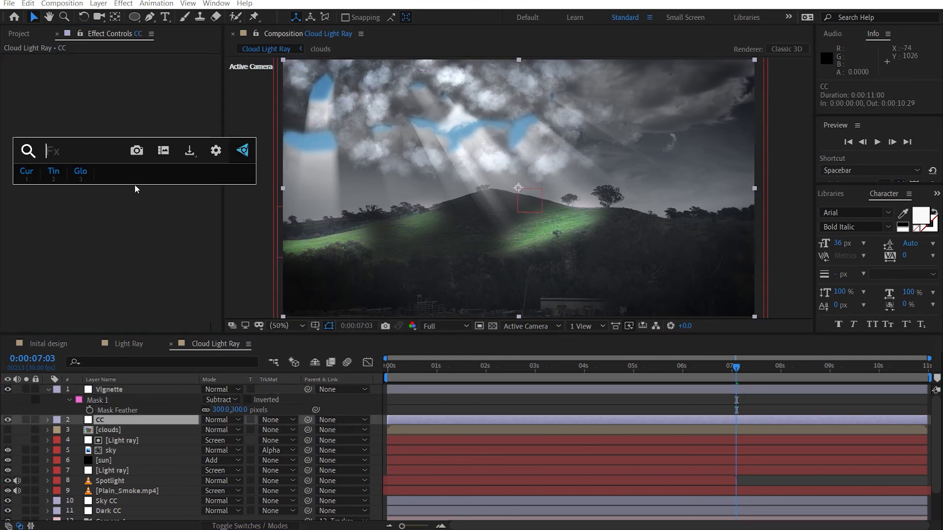
pyautogui.moveTo(103, 185); pyautogui.dragTo(78, 220)
pyautogui.moveTo(114, 175); pyautogui.dragTo(129, 166)
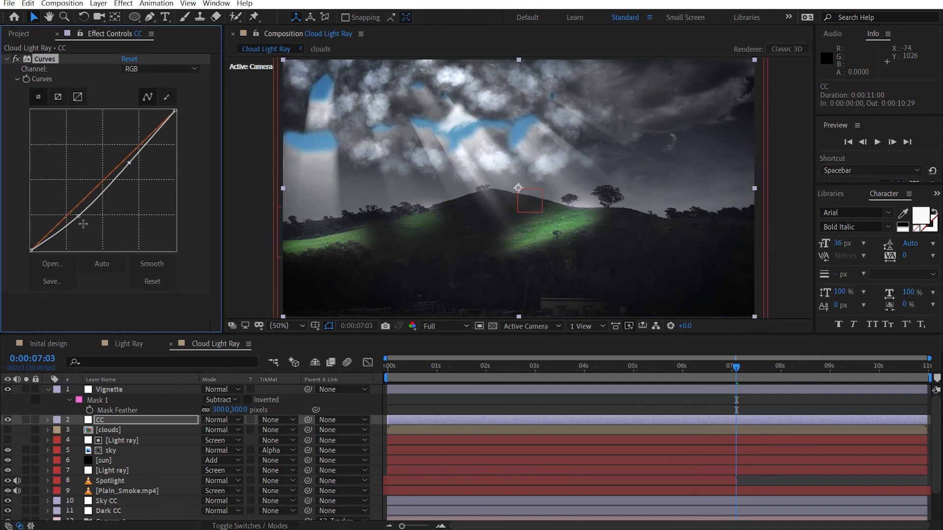
pyautogui.moveTo(80, 218); pyautogui.dragTo(73, 215)
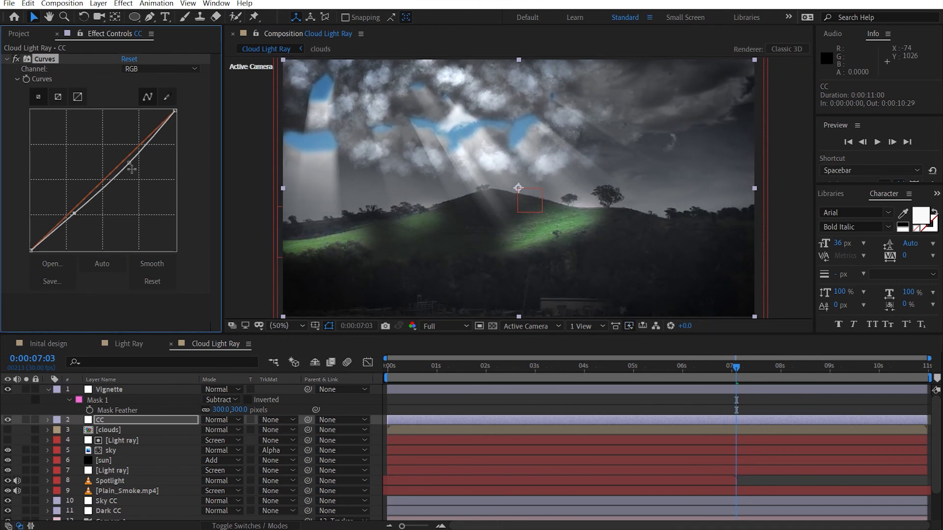
pyautogui.click(15, 59)
pyautogui.click(7, 59)
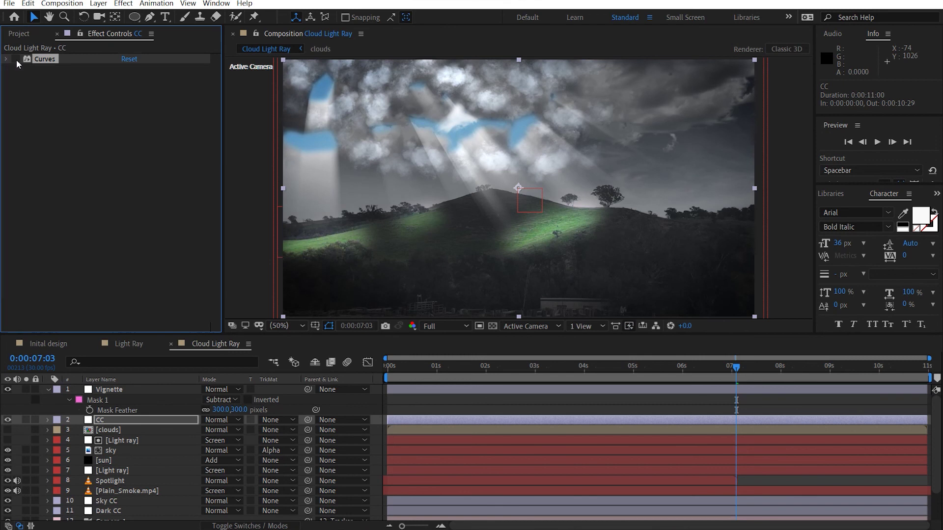
pyautogui.click(15, 60)
# Step: Add an Unsharp Mask effect to the CC layer and order it before Curves
pyautogui.click(41, 81)
pyautogui.hotkey('ctrl', 'space')
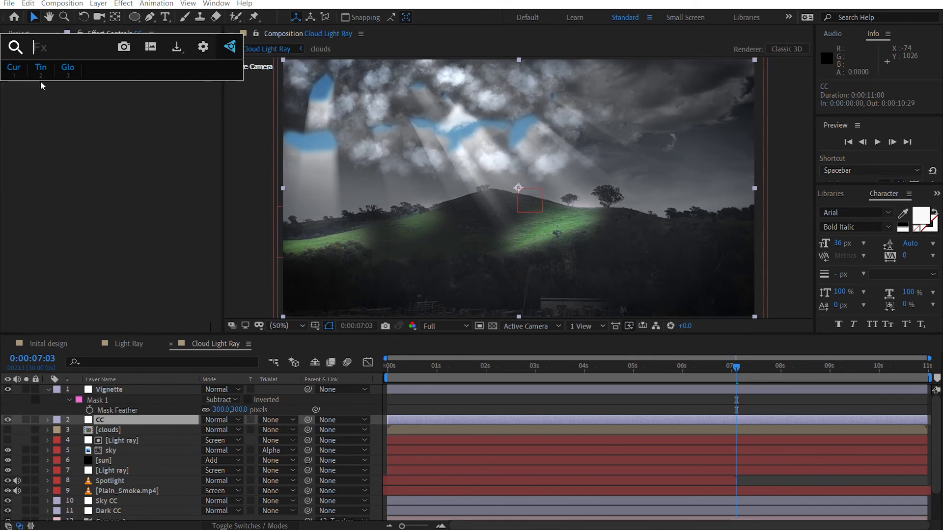
pyautogui.write('unsh')
pyautogui.press('Return')
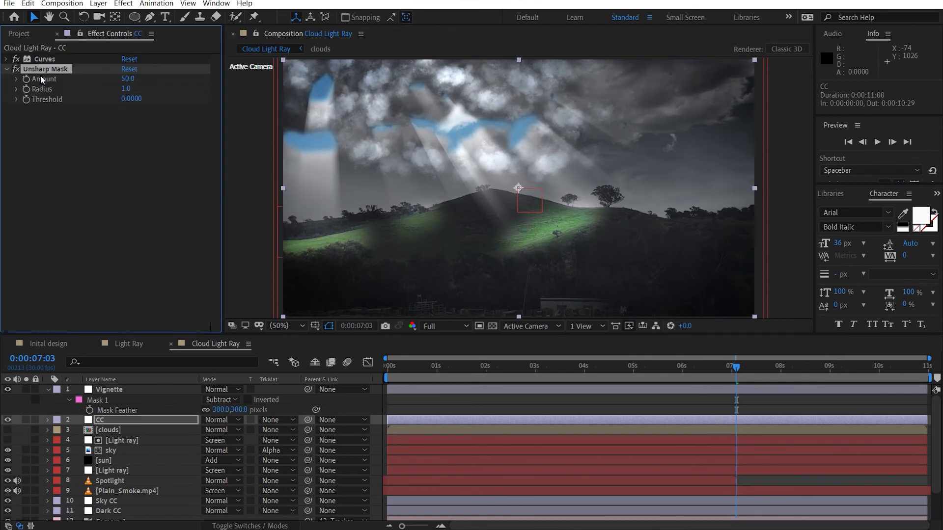
pyautogui.moveTo(43, 59); pyautogui.dragTo(42, 104)
# Step: Set the CC layer's Unsharp Mask Amount to 30 and Radius to 1.5
pyautogui.click(128, 69)
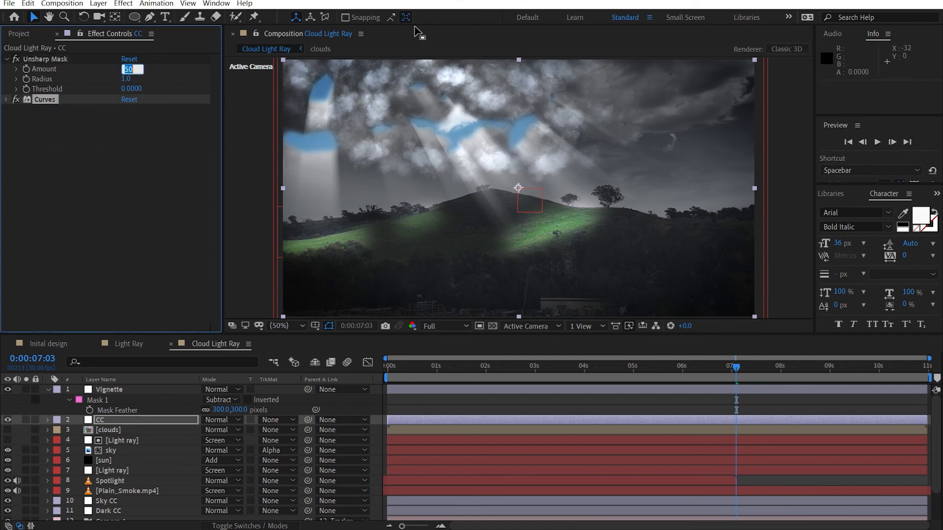
pyautogui.write('30')
pyautogui.press('Return')
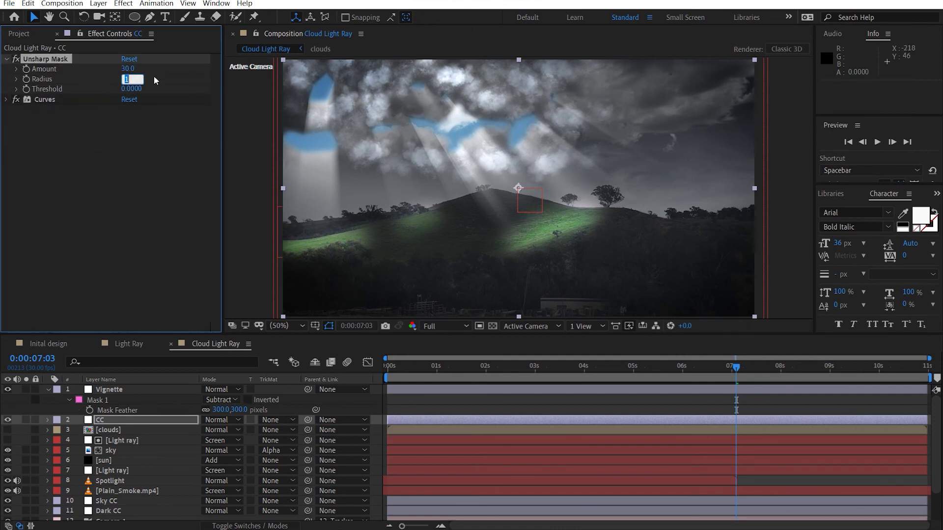
pyautogui.write('1.54')
pyautogui.press('Return')
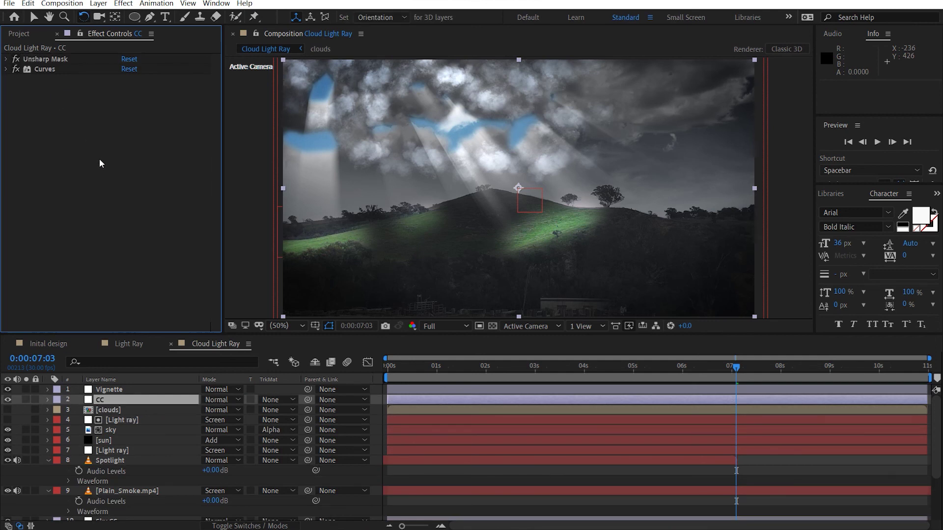
# Step: Apply a Glow effect to the CC layer with Glow Intensity 0.1 and Glow Radius 46
pyautogui.hotkey('ctrl', 'space')
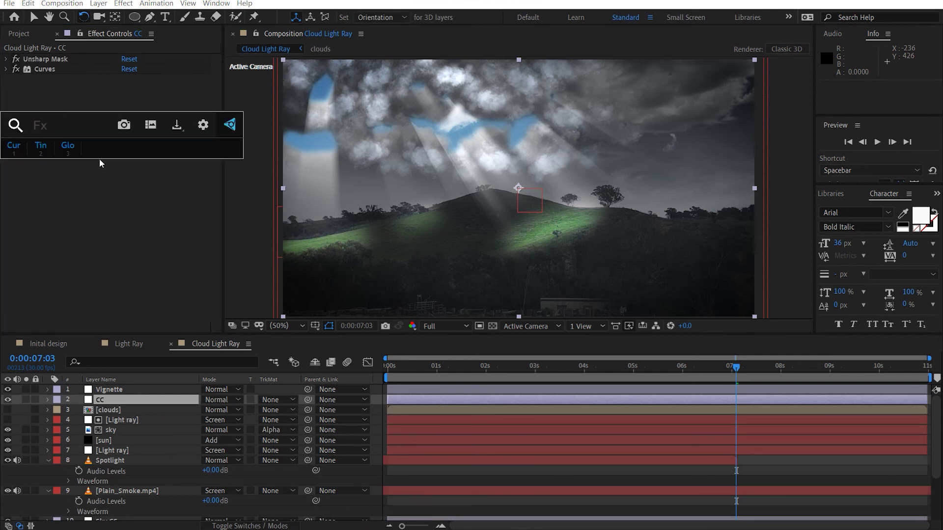
pyautogui.write('glo')
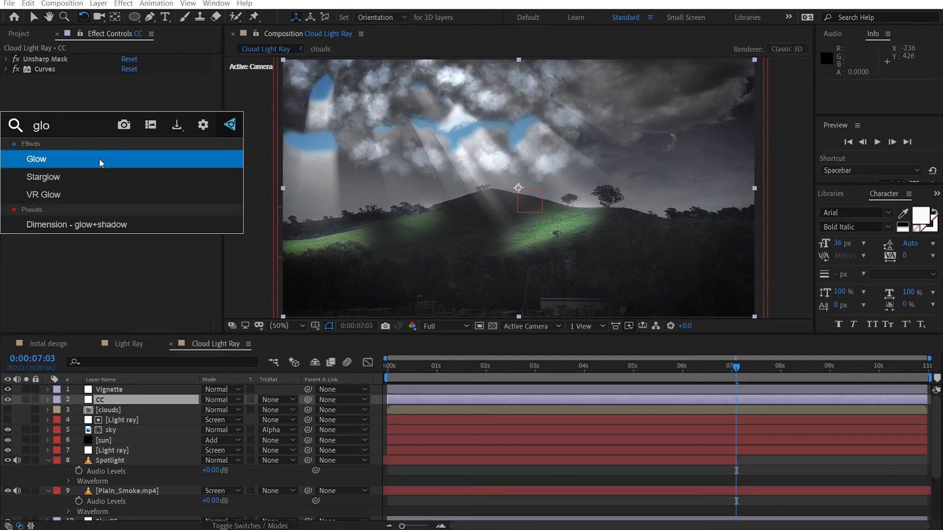
pyautogui.press('BackSpace')
pyautogui.press('BackSpace')
pyautogui.press('BackSpace')
pyautogui.press('3')
pyautogui.press('v')
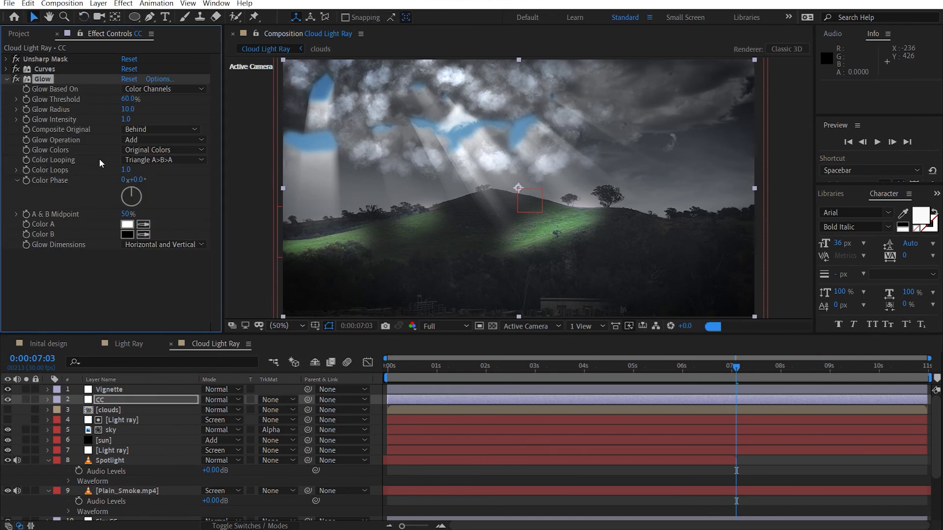
pyautogui.moveTo(126, 119); pyautogui.dragTo(66, 120)
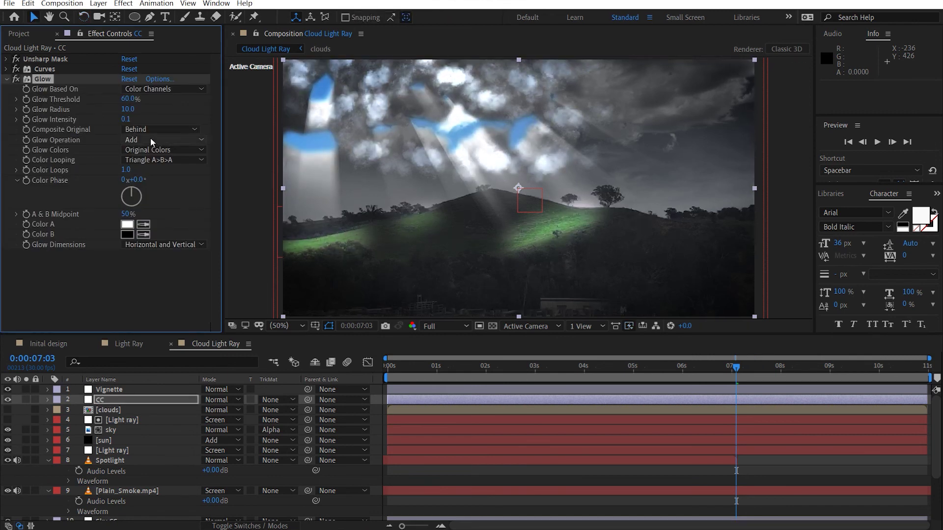
pyautogui.moveTo(132, 111); pyautogui.dragTo(143, 112)
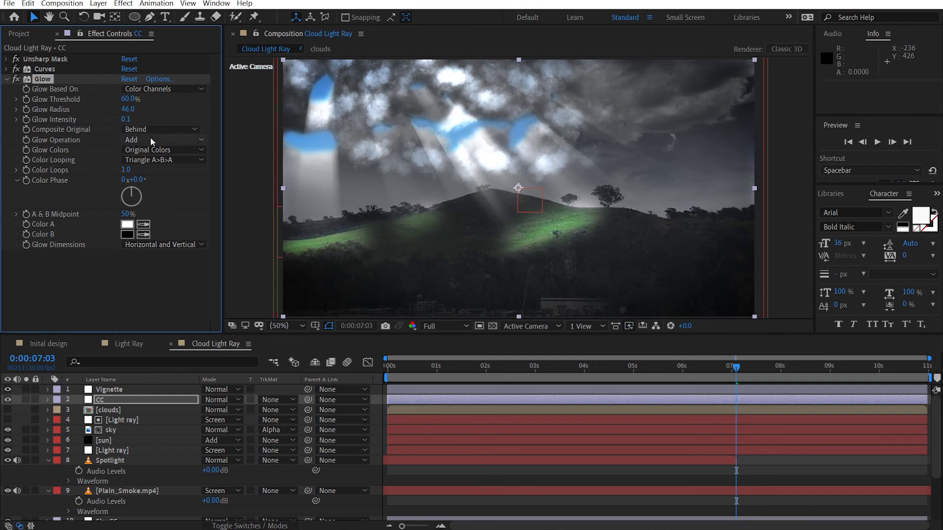
# Step: Set Glow Colors to A & B Colors and make Color A a pale blue, DCF1FF
pyautogui.click(160, 156)
pyautogui.click(167, 173)
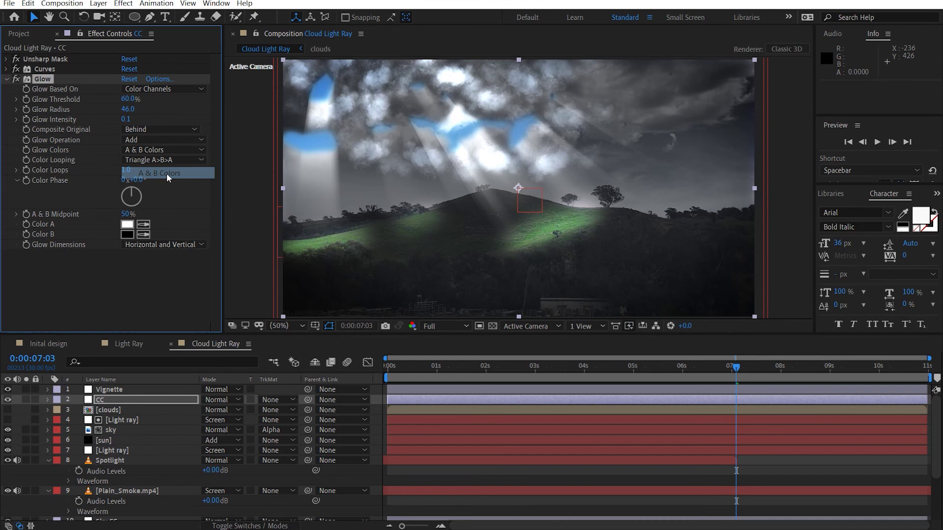
pyautogui.click(127, 225)
pyautogui.moveTo(200, 206); pyautogui.dragTo(199, 174)
pyautogui.moveTo(93, 129); pyautogui.dragTo(68, 87)
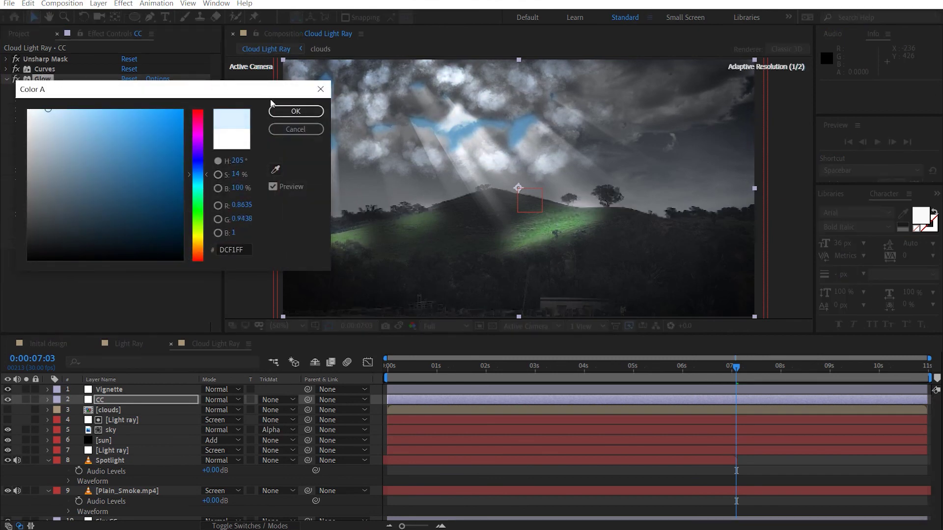
pyautogui.click(290, 111)
# Step: Set the Glow effect's Color B to a light blue, A5CCFF
pyautogui.click(127, 234)
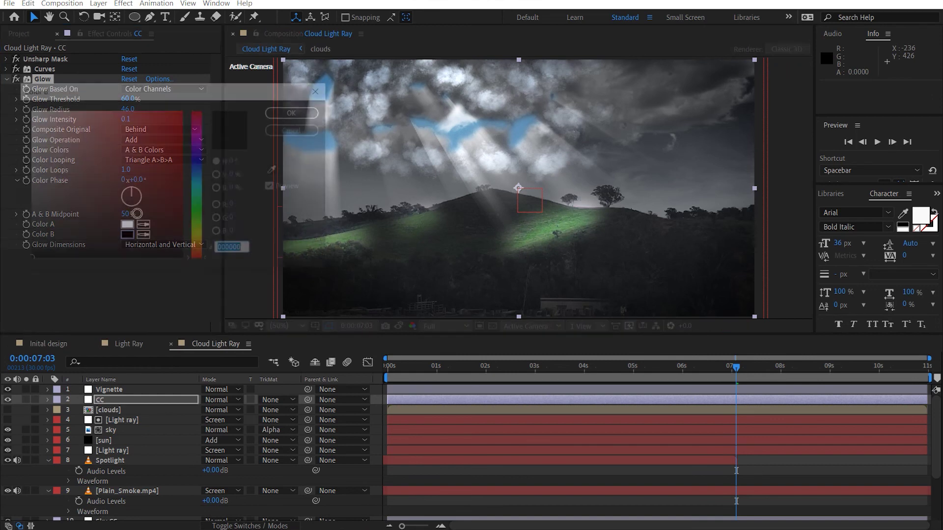
pyautogui.moveTo(198, 190); pyautogui.dragTo(198, 175)
pyautogui.moveTo(95, 150); pyautogui.dragTo(81, 91)
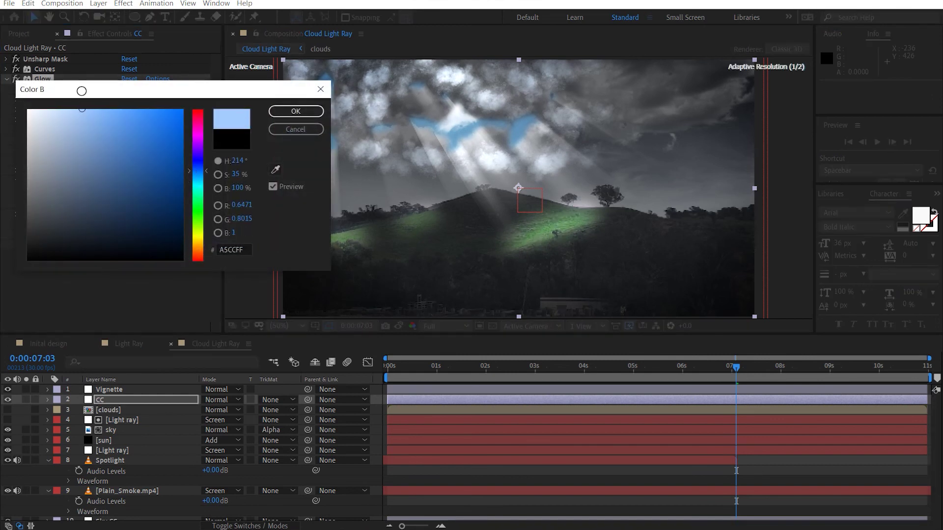
pyautogui.click(295, 111)
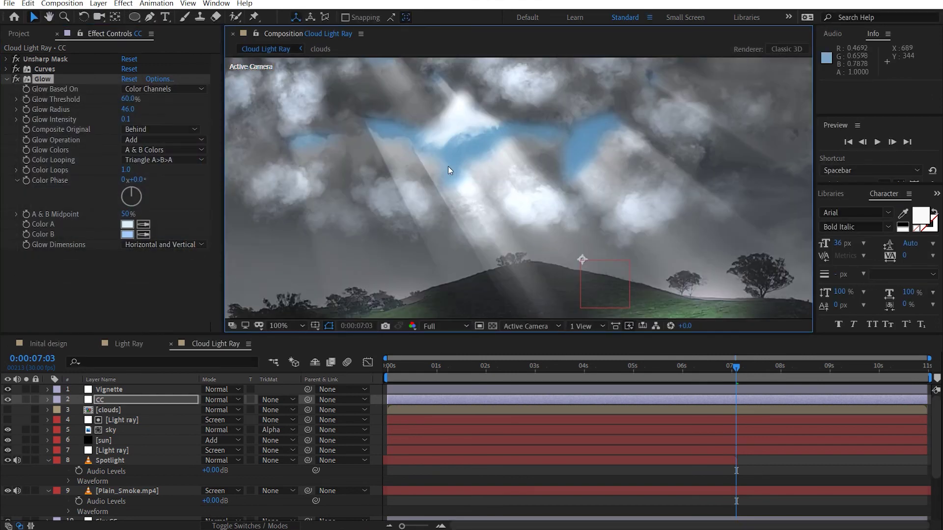
# Step: Set the Glow effect's Glow Radius to 52 and its Glow Threshold to 50%
pyautogui.scroll(2, 448, 166)
pyautogui.press('v')
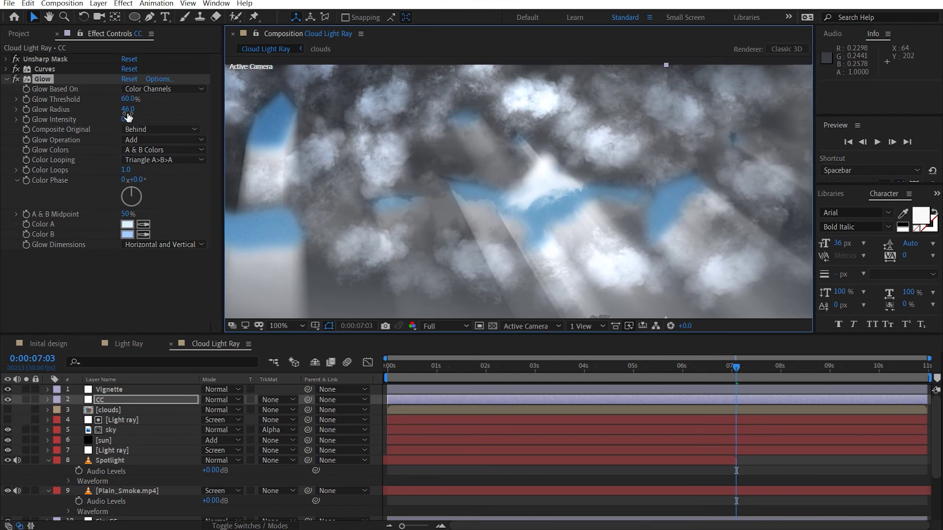
pyautogui.moveTo(128, 110); pyautogui.dragTo(131, 110)
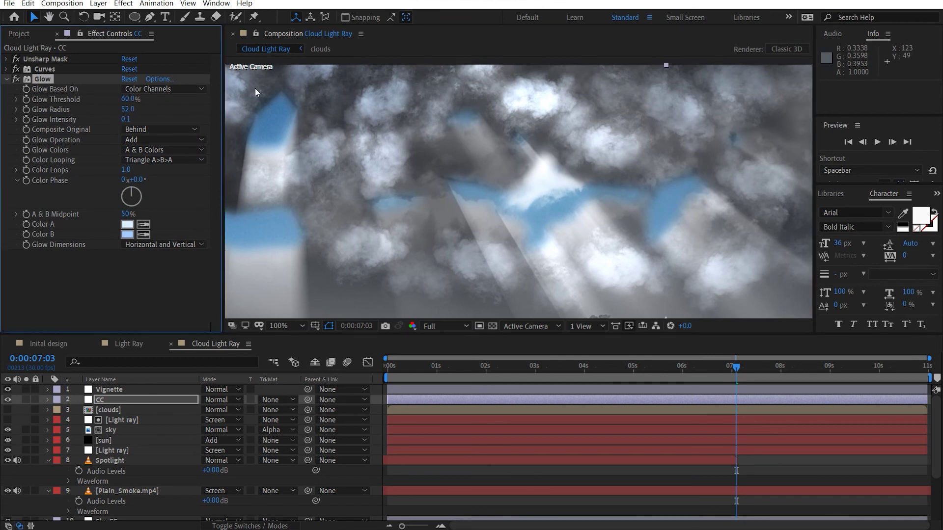
pyautogui.click(125, 99)
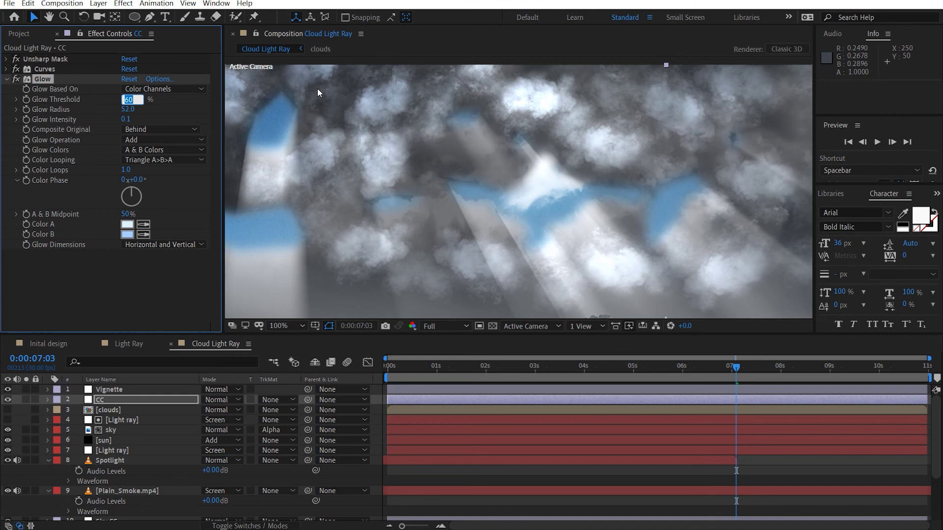
pyautogui.write('50')
pyautogui.press('Return')
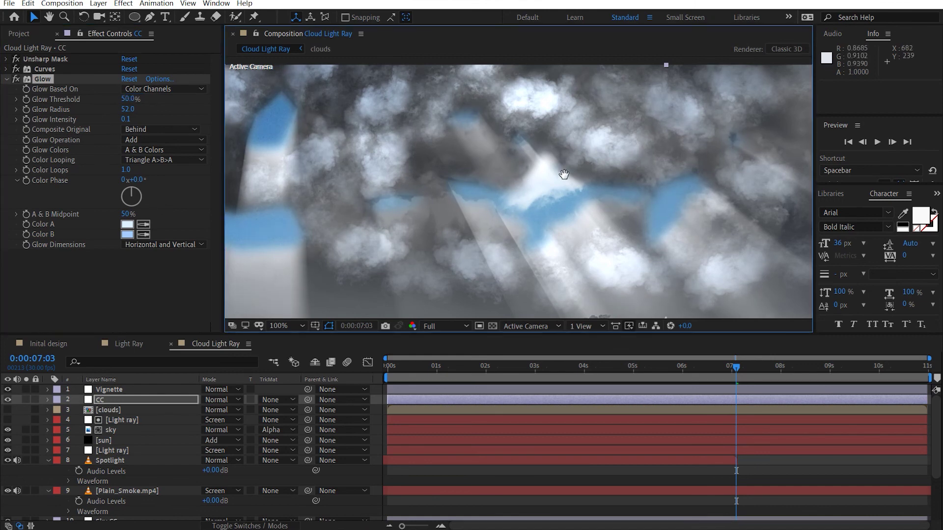
pyautogui.scroll(-2, 564, 175)
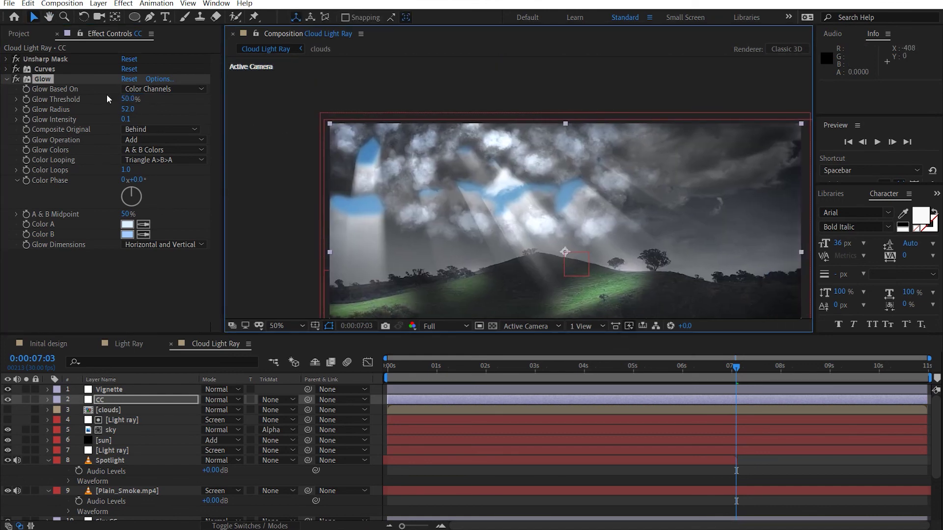
# Step: Duplicate the Glow effect on the CC layer and set the copy's Glow Radius to 80
pyautogui.hotkey('ctrl', 'd')
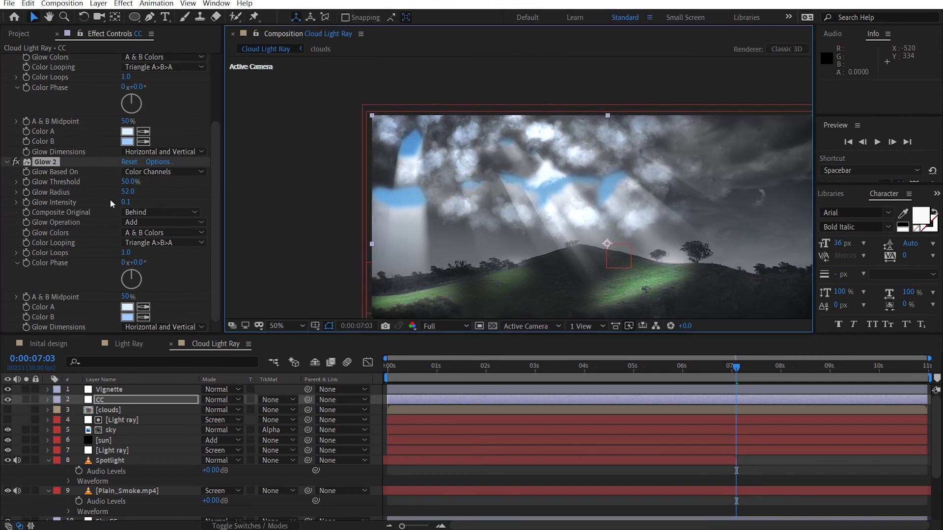
pyautogui.write('80')
pyautogui.press('Return')
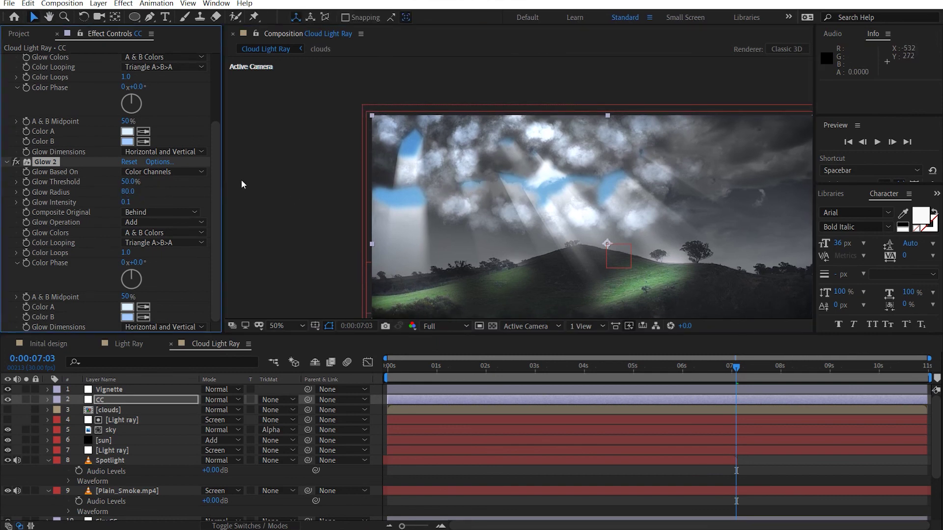
pyautogui.scroll(2, 520, 182)
pyautogui.scroll(-2, 393, 111)
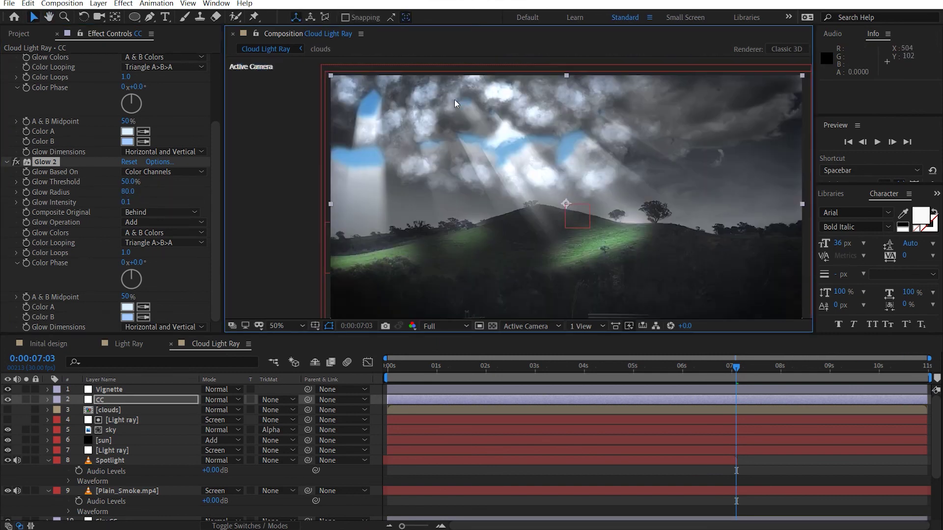